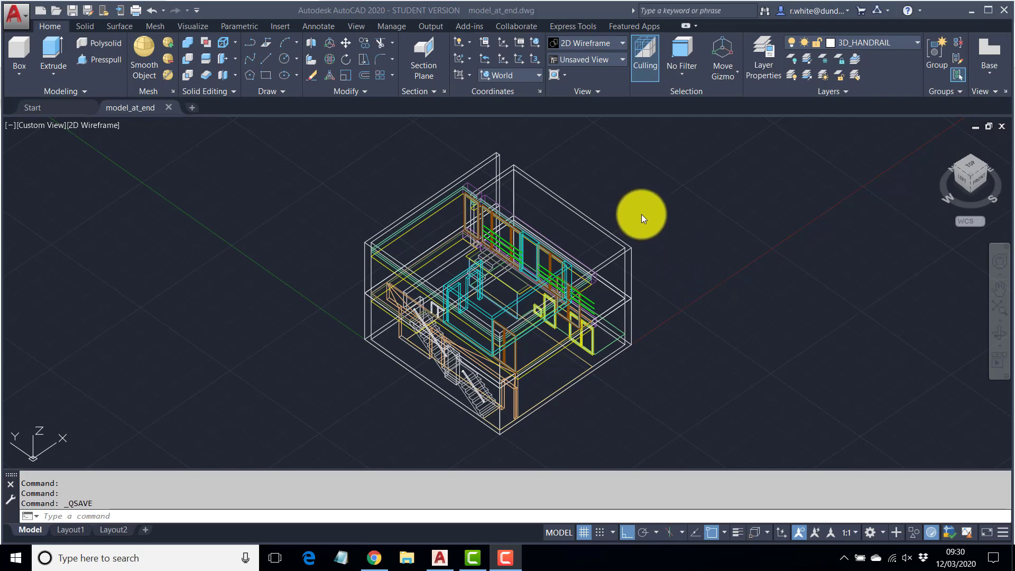
- Examine the building's roof opening and recessed upper terrace in the Shaded with edges visual style
left_click(100, 126)
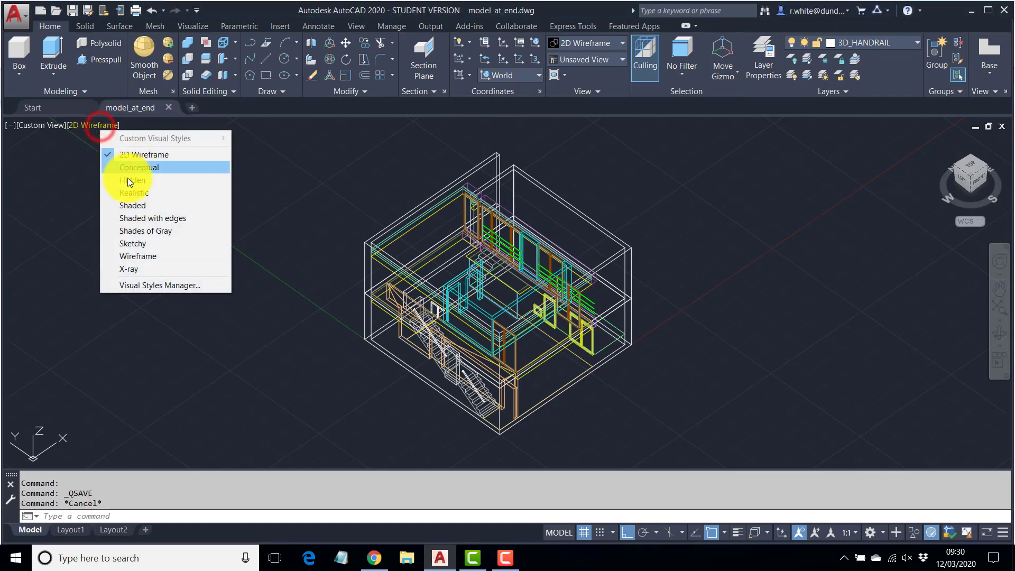
left_click(144, 216)
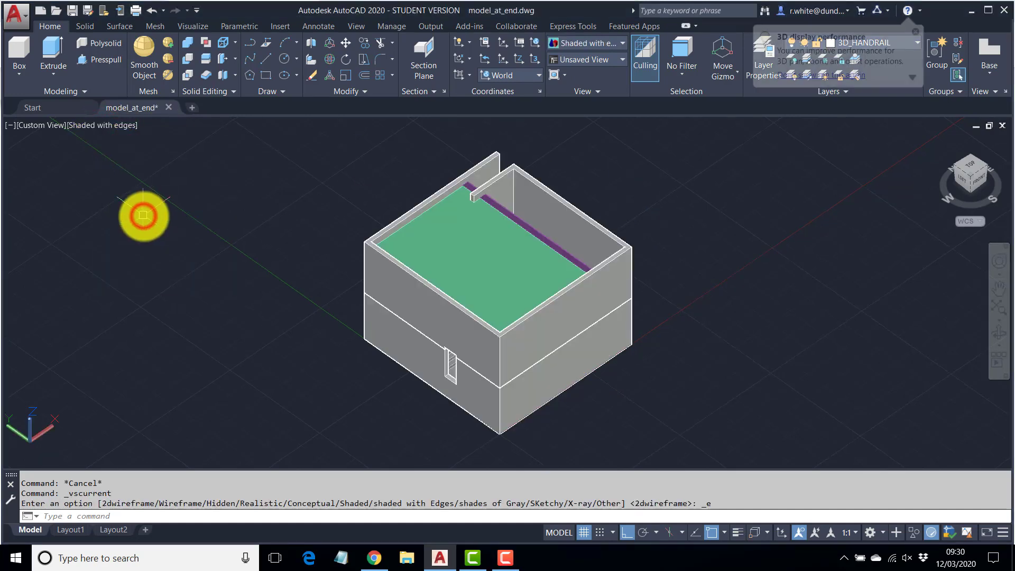
mouse_move(594, 261)
middle_mouse_down("shift")
mouse_move(496, 279)
mouse_move(401, 267)
mouse_move(397, 281)
mouse_move(311, 265)
mouse_move(427, 280)
mouse_move(491, 272)
middle_mouse_up("shift")
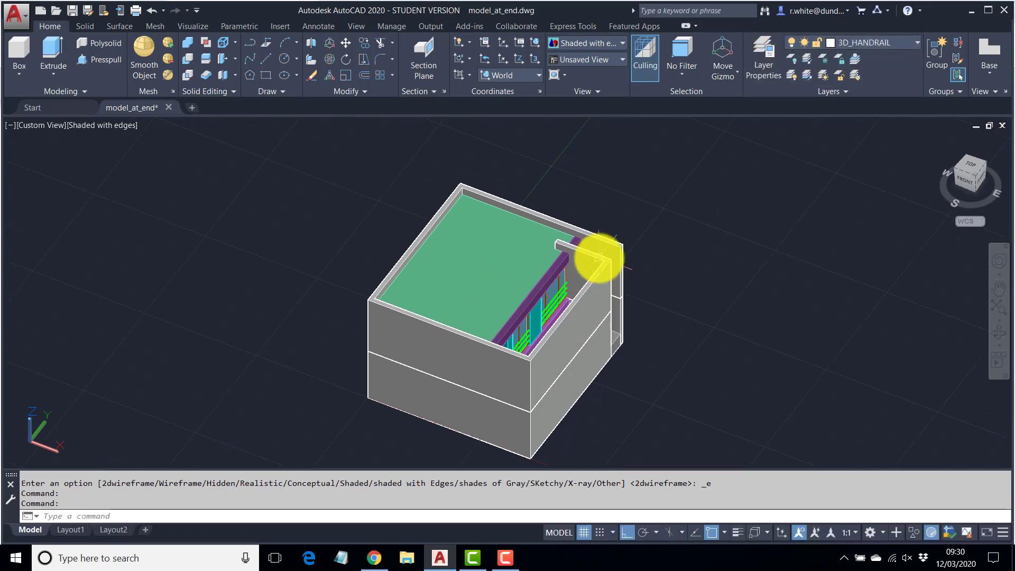
mouse_move(594, 254)
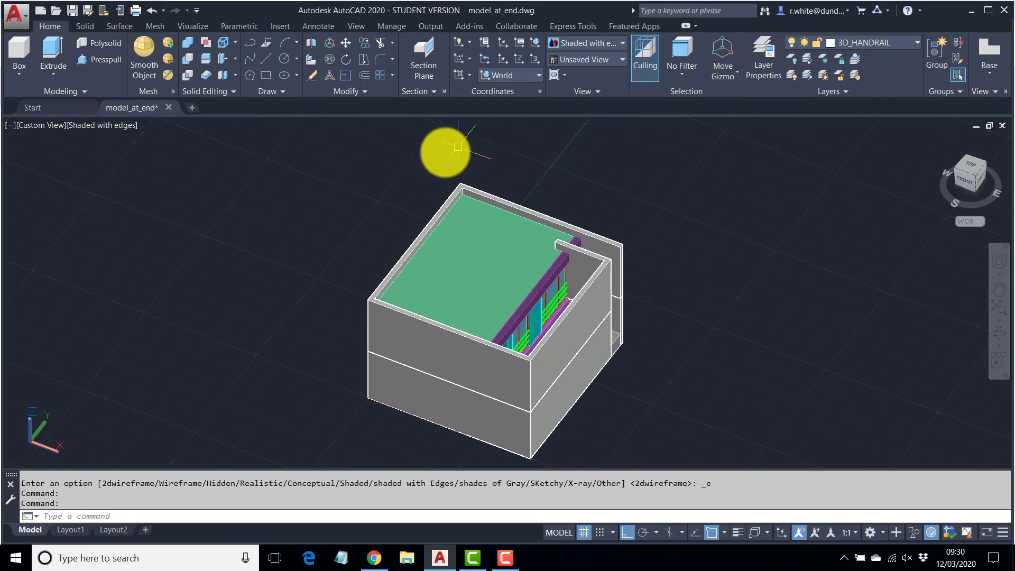
- Return the model to the 2D Wireframe visual style and make the outer walls' layer, 3D_WL_WHITE_1, current
left_click(114, 125)
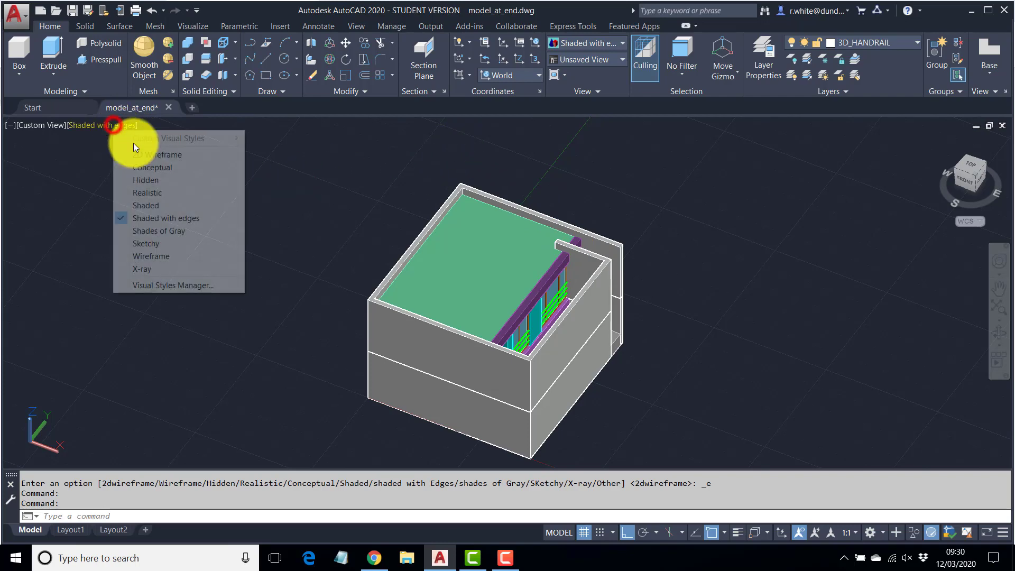
left_click(147, 159)
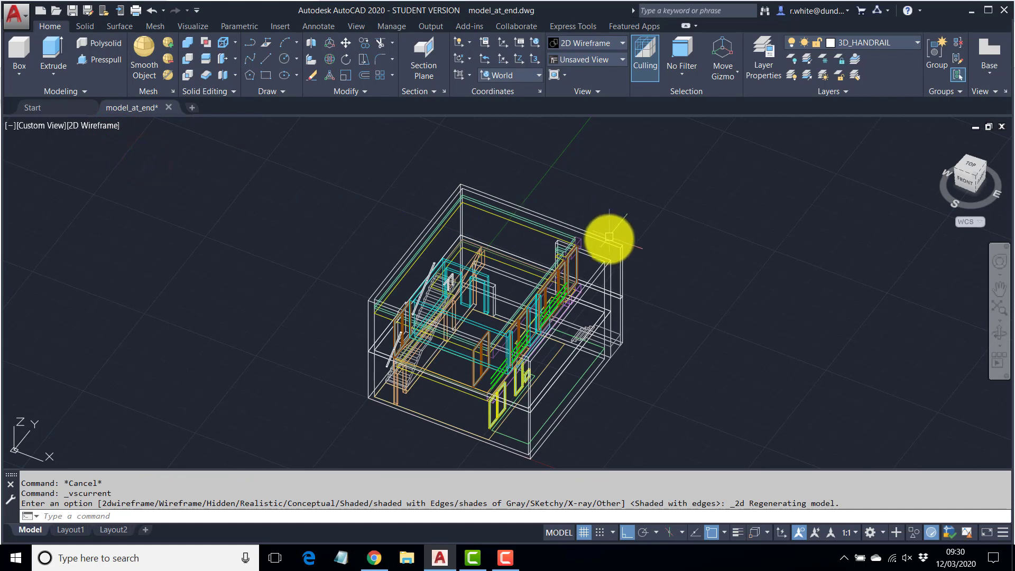
left_click(856, 59)
left_click(614, 244)
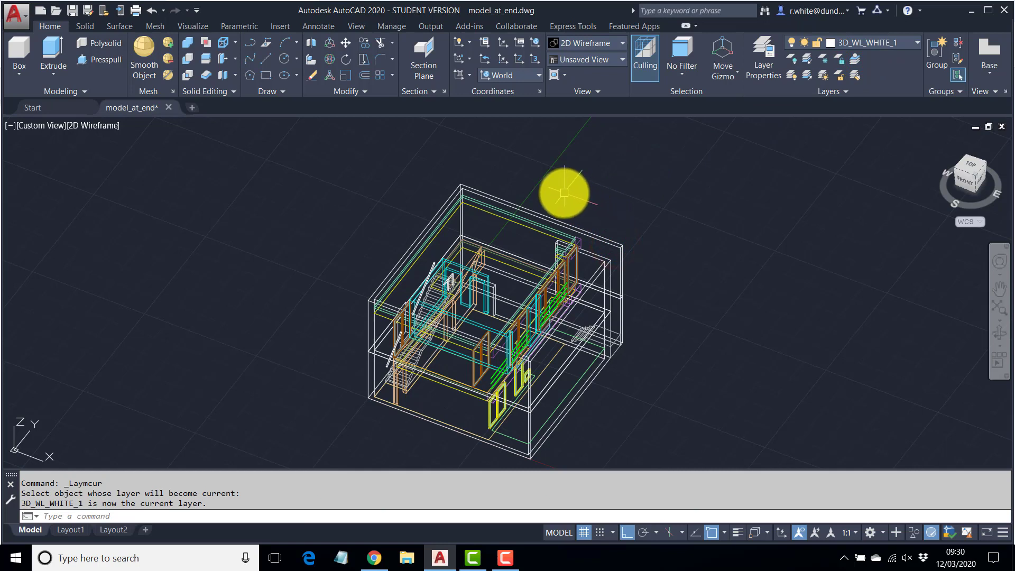
- Draw a rectangle between diagonally opposite outer corners at the top of the upper-storey walls
key("Return")
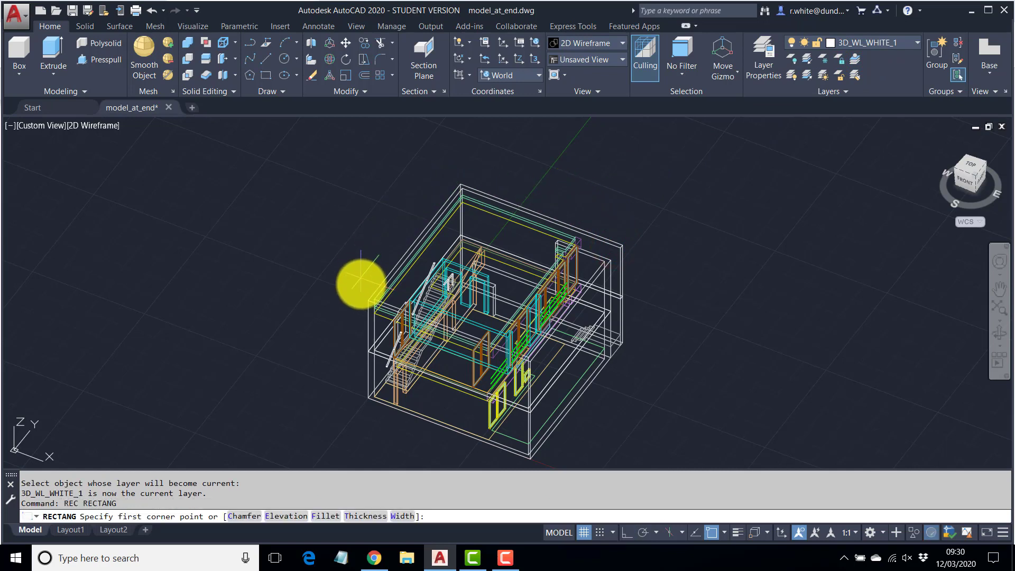
left_click(364, 300)
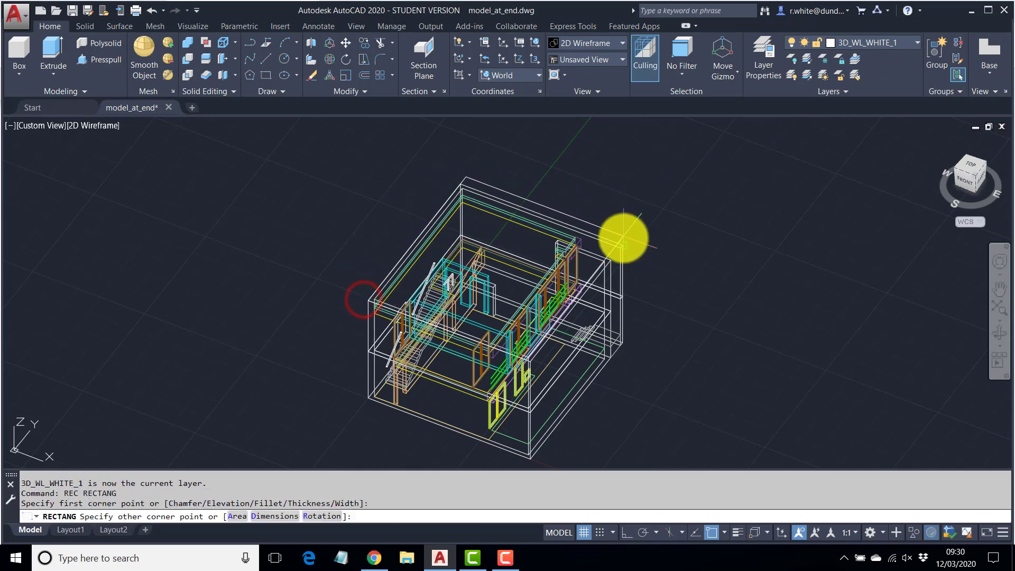
left_click(624, 242)
- Move the new rectangle 20000 units away from the building in the negative X direction
middle_click_drag(275, 190, 402, 213)
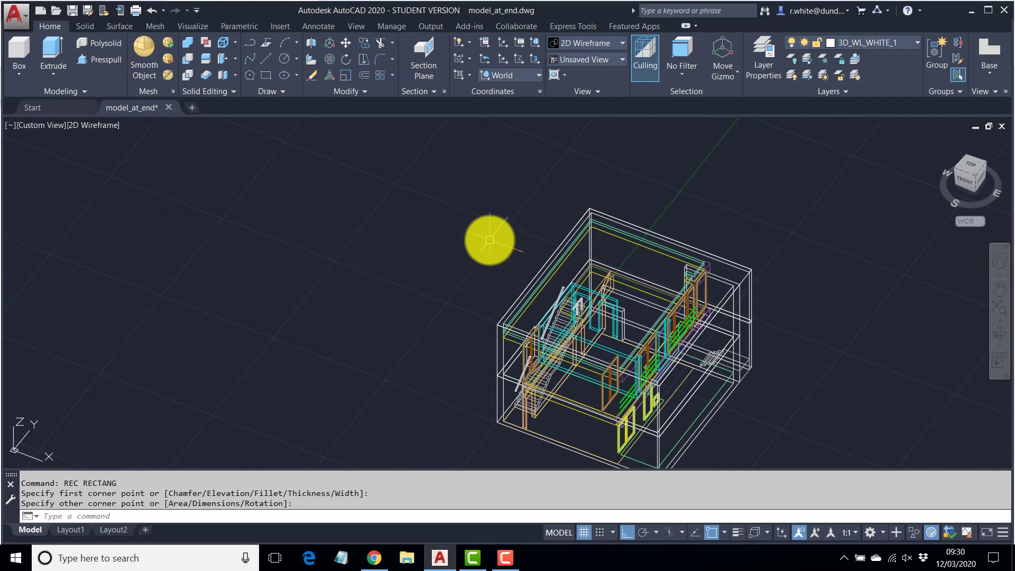
type("m")
key("Return")
left_click(538, 267)
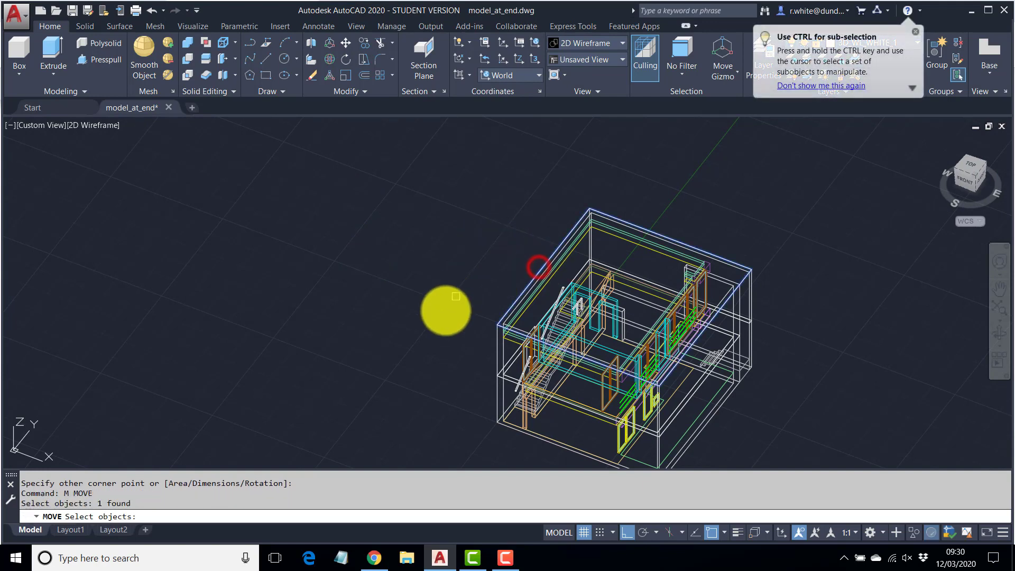
key("Return")
left_click(426, 369)
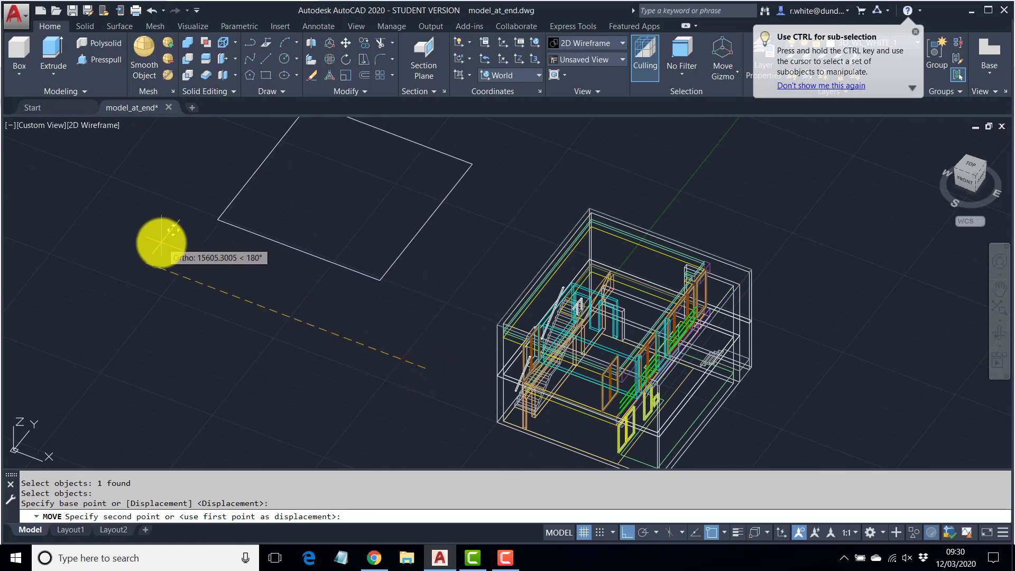
type("20000")
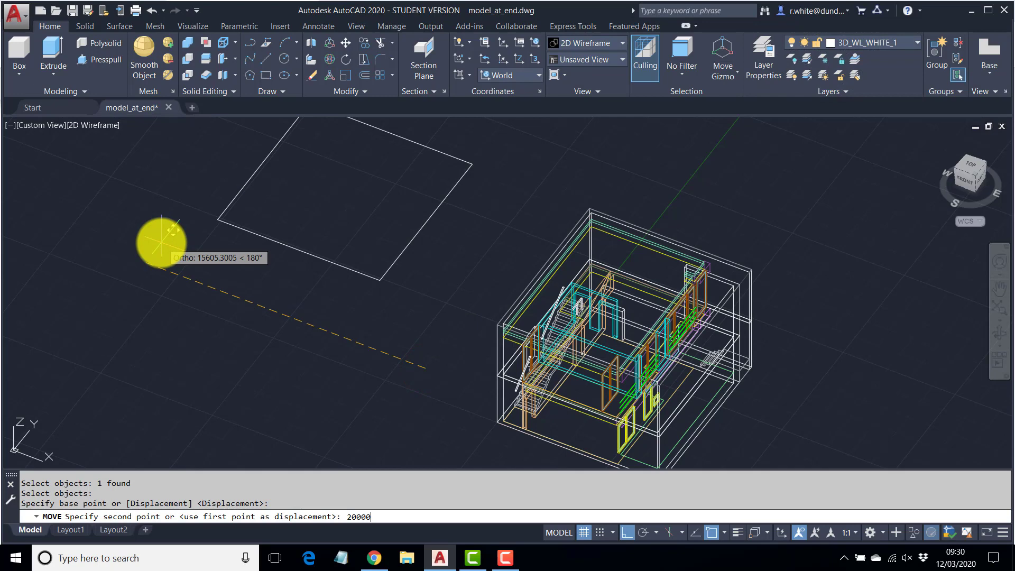
key("Return")
- Offset the moved rectangle outward by 400 units
middle_click_drag(171, 240, 210, 379)
middle_click_drag(279, 299, 430, 288)
scroll(443, 293, "up", 2)
scroll(443, 292, "down", 2)
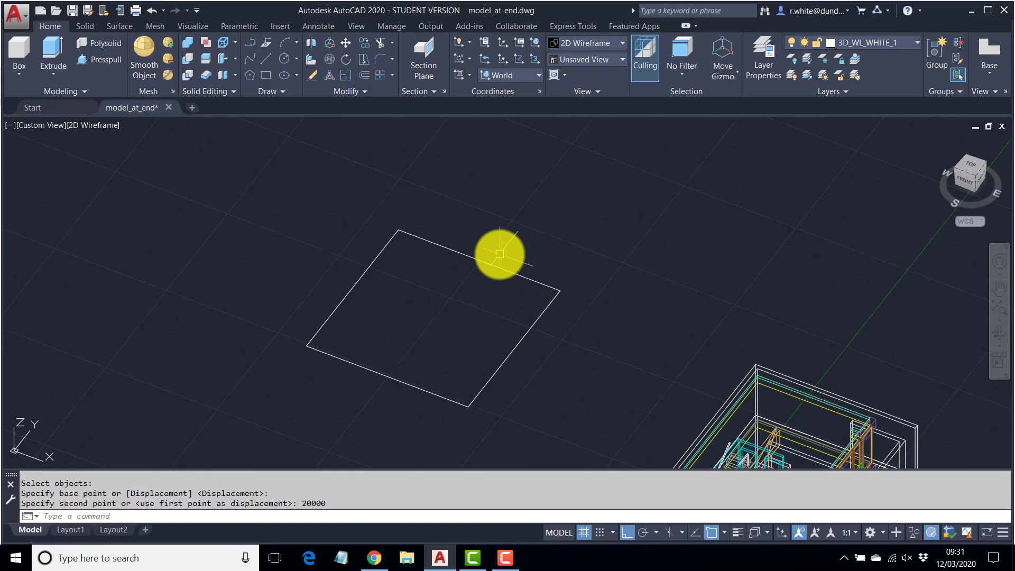
type("o")
key("Return")
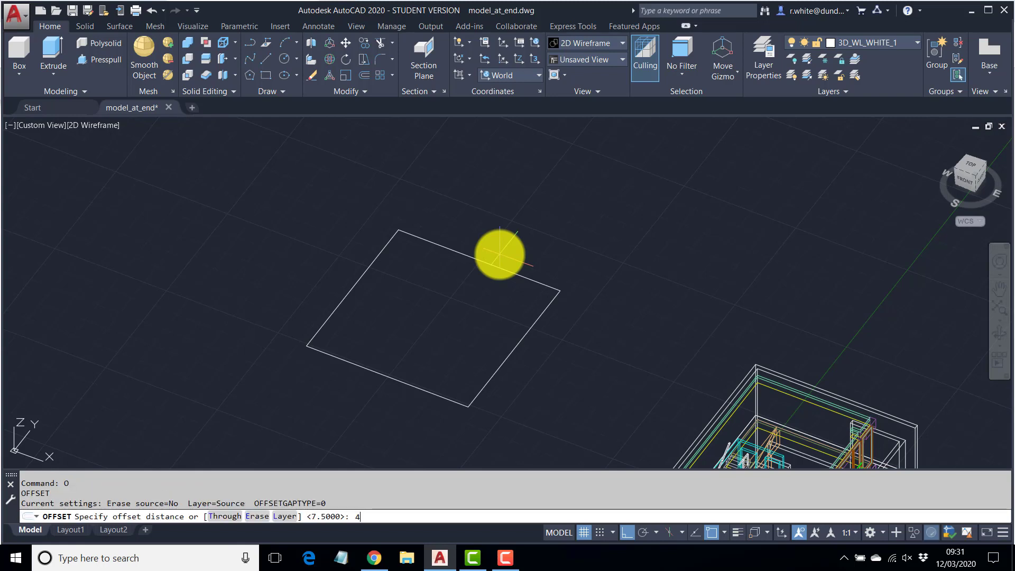
type("400")
key("Return")
left_click(489, 266)
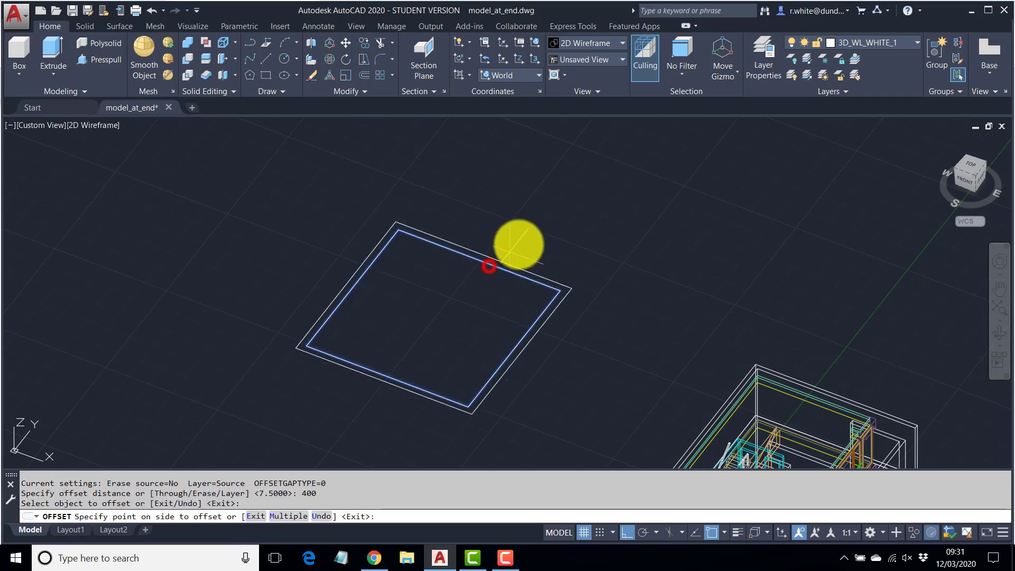
left_click(539, 230)
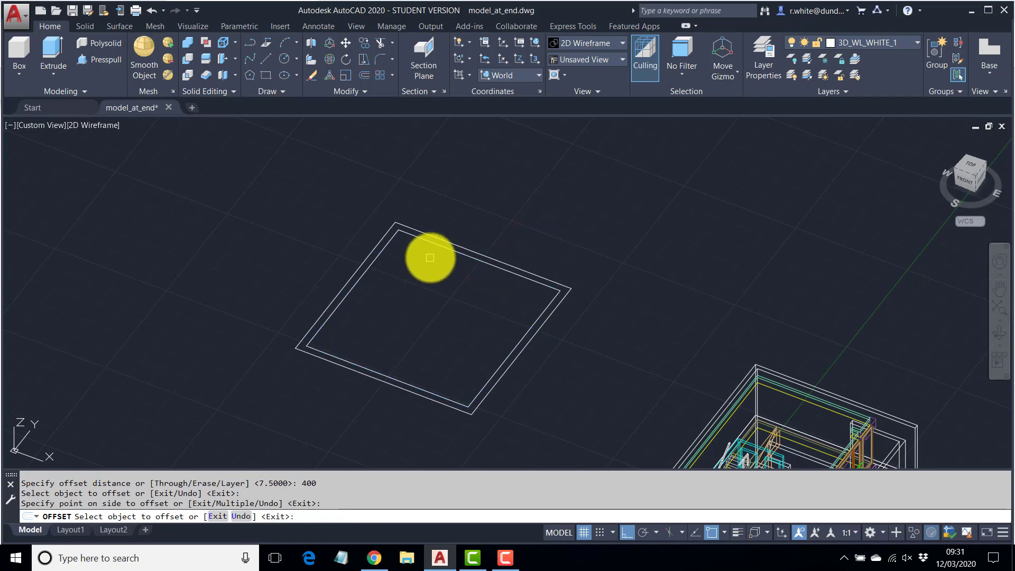
key("Escape")
key("Escape")
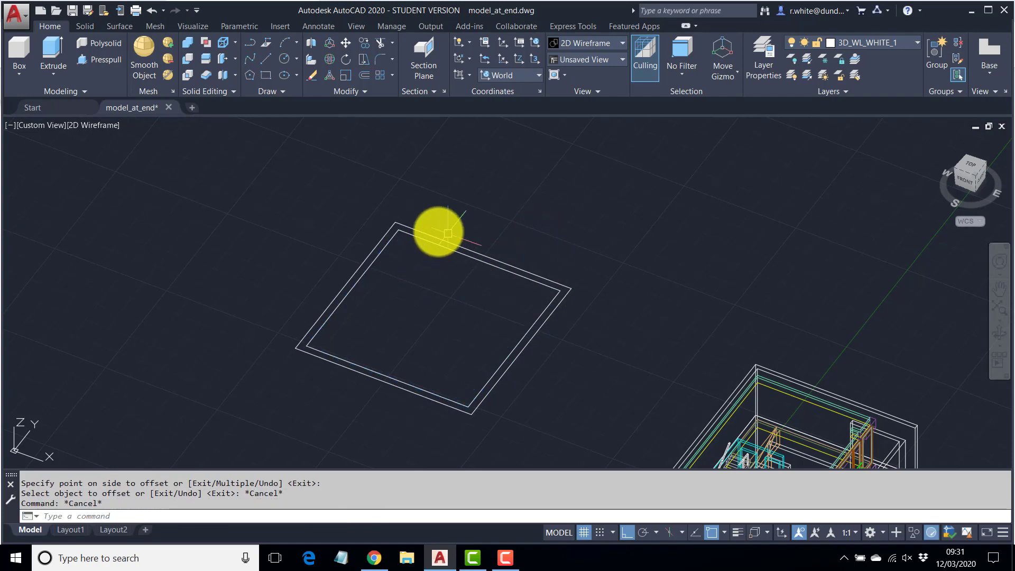
- Set the UCS to Front and draw a 4000-unit vertical line up from the outer rectangle's northwest corner
scroll(394, 228, "down", 3)
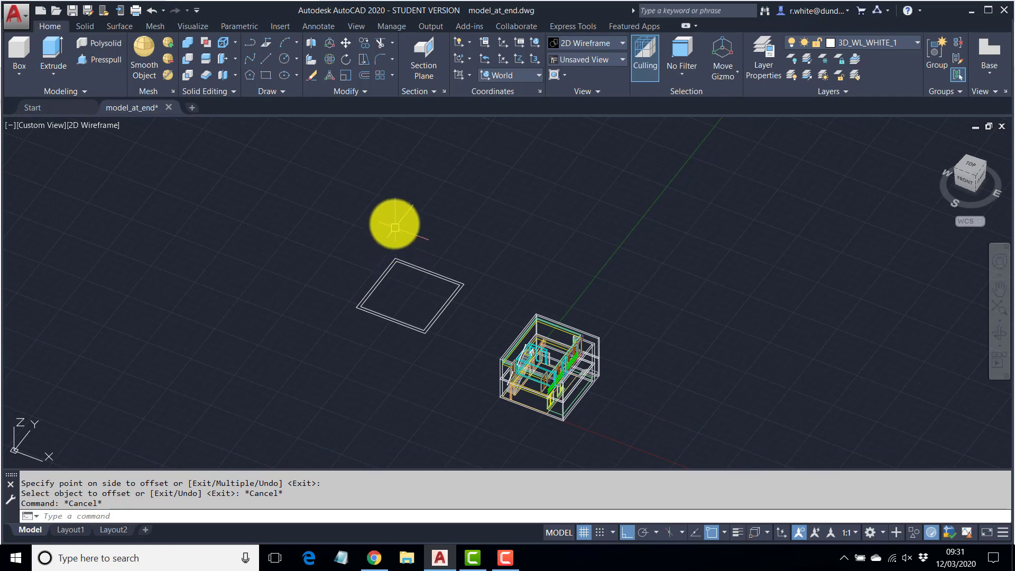
scroll(396, 253, "up", 2)
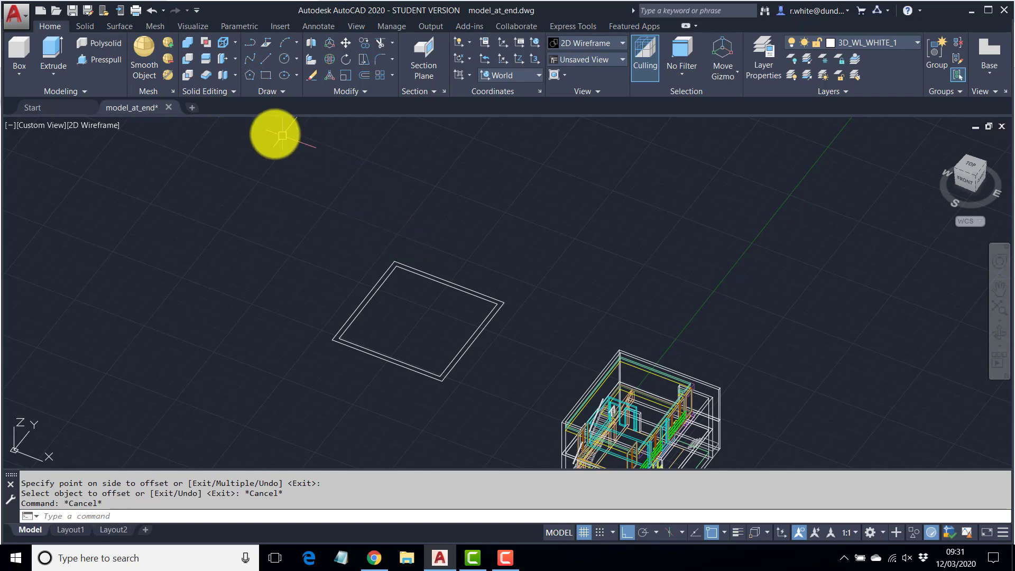
left_click(539, 79)
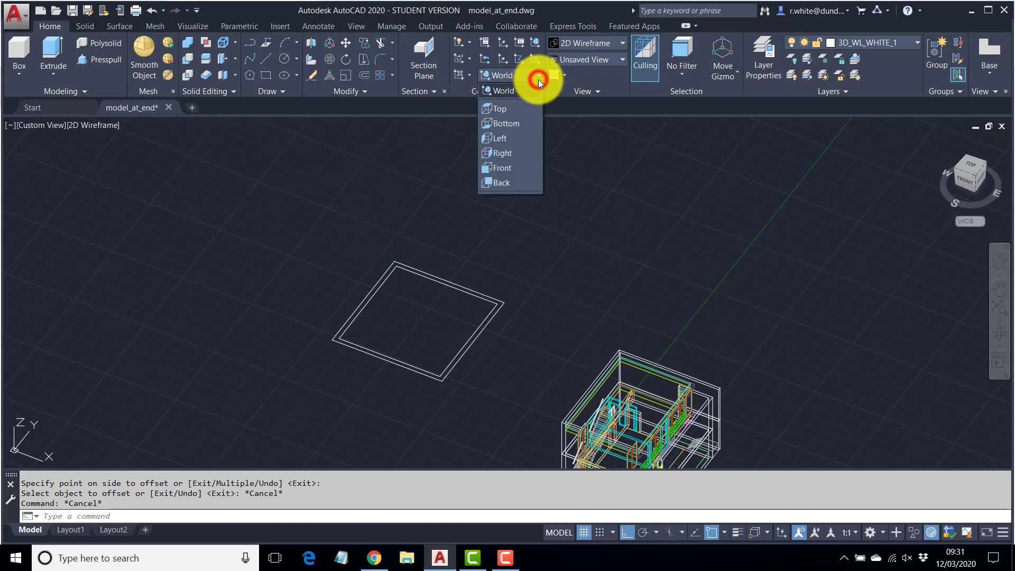
left_click(502, 167)
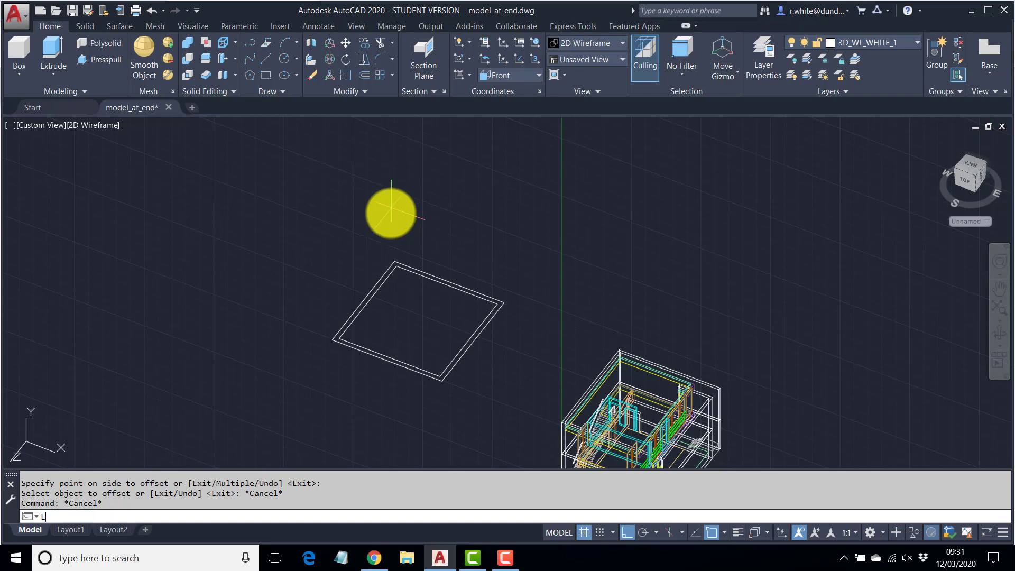
key("Return")
left_click(394, 256)
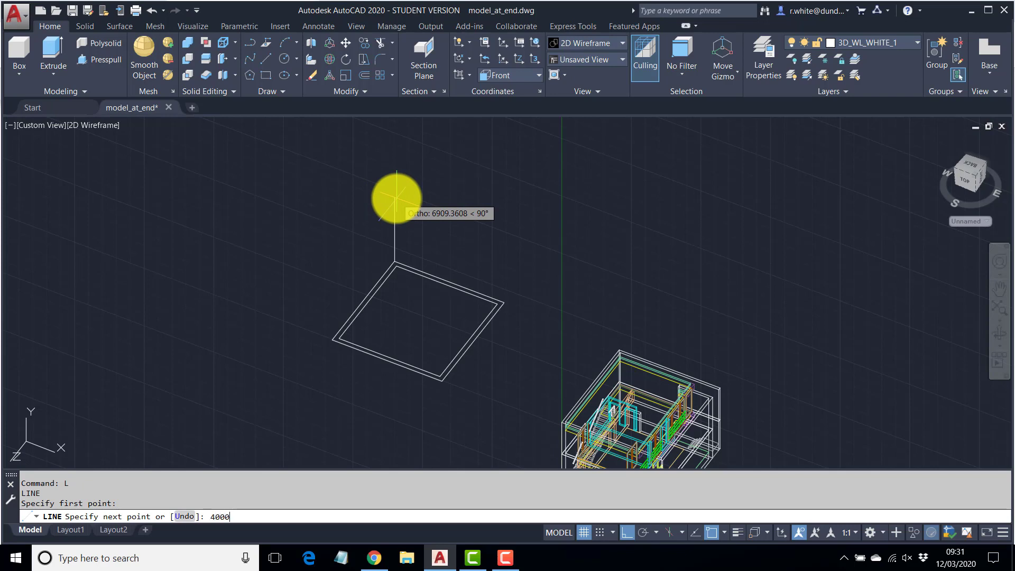
type("4000")
key("Return")
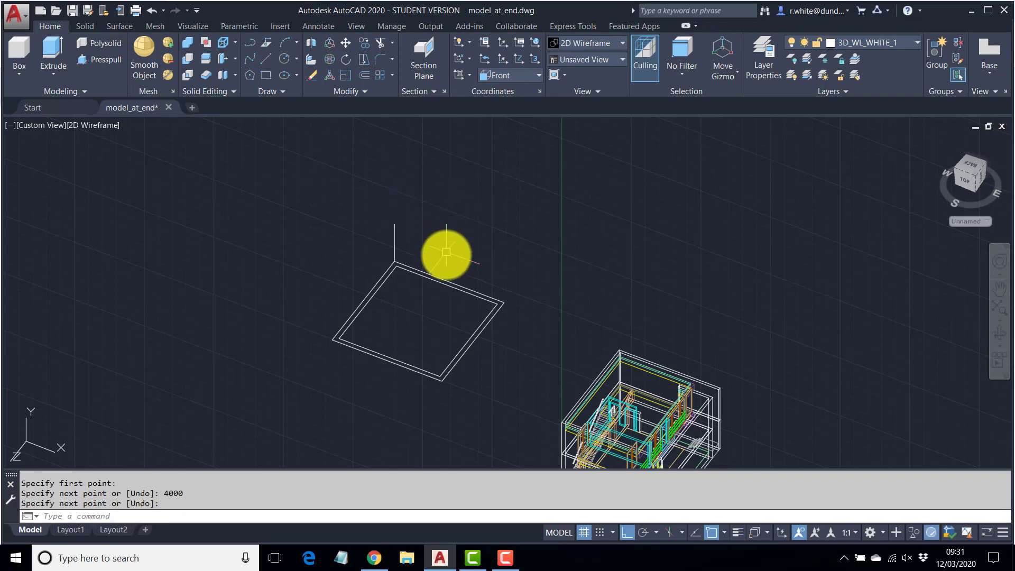
key("Return")
- Draw a 1000-unit vertical line up from the midpoint of the outer rectangle's north side
key("Return")
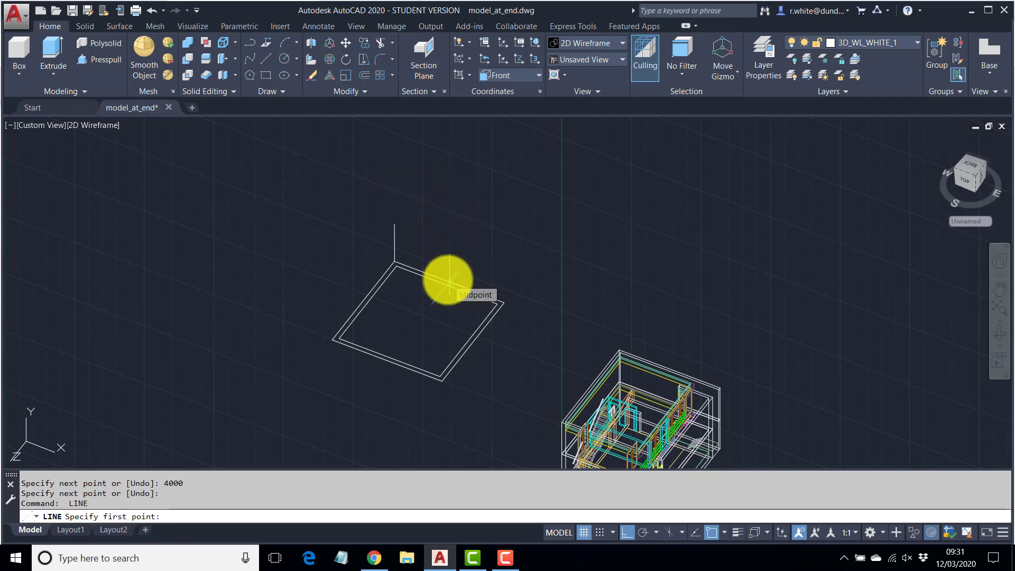
left_click(448, 279)
type("100")
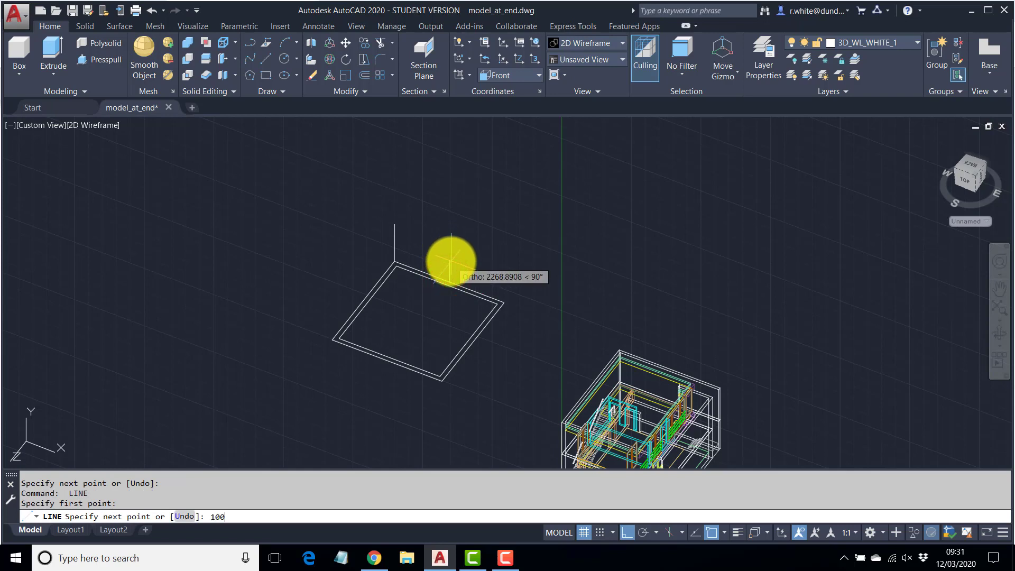
type("0")
key("Return")
key("Return")
- Draw a 1000-unit vertical line up from the midpoint of the outer rectangle's west side
key("Return")
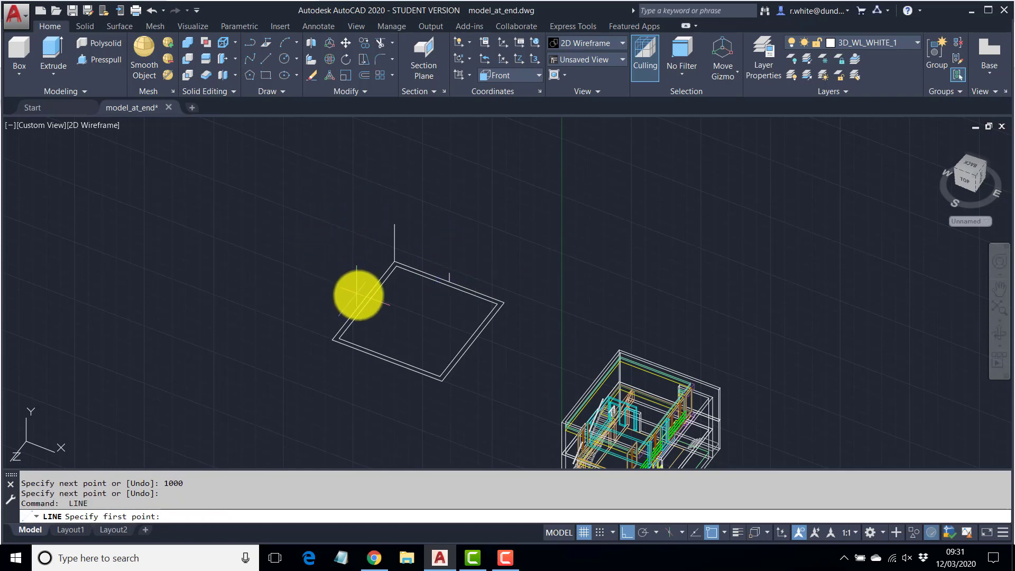
left_click(361, 297)
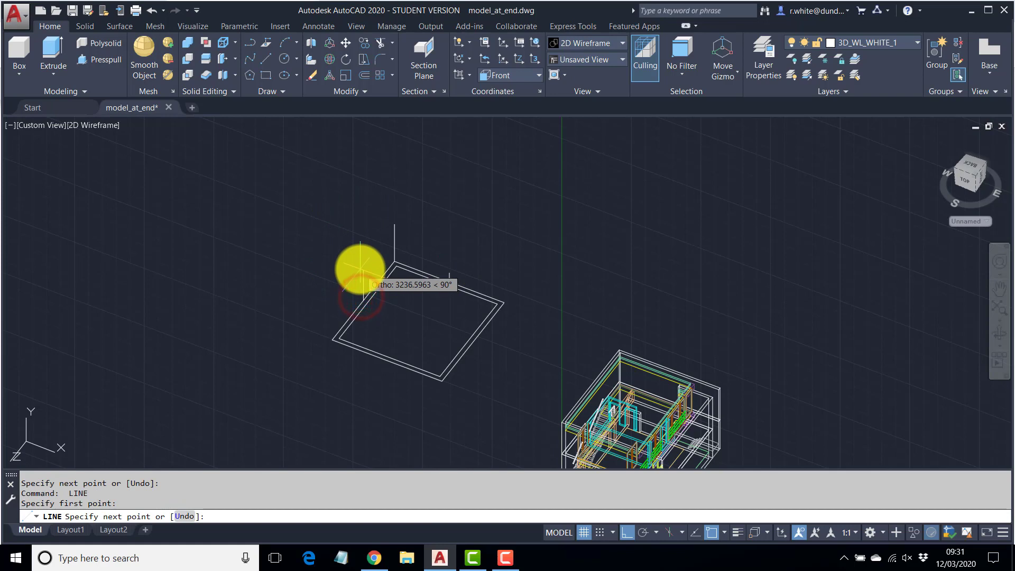
type("1000")
key("Return")
key("Return")
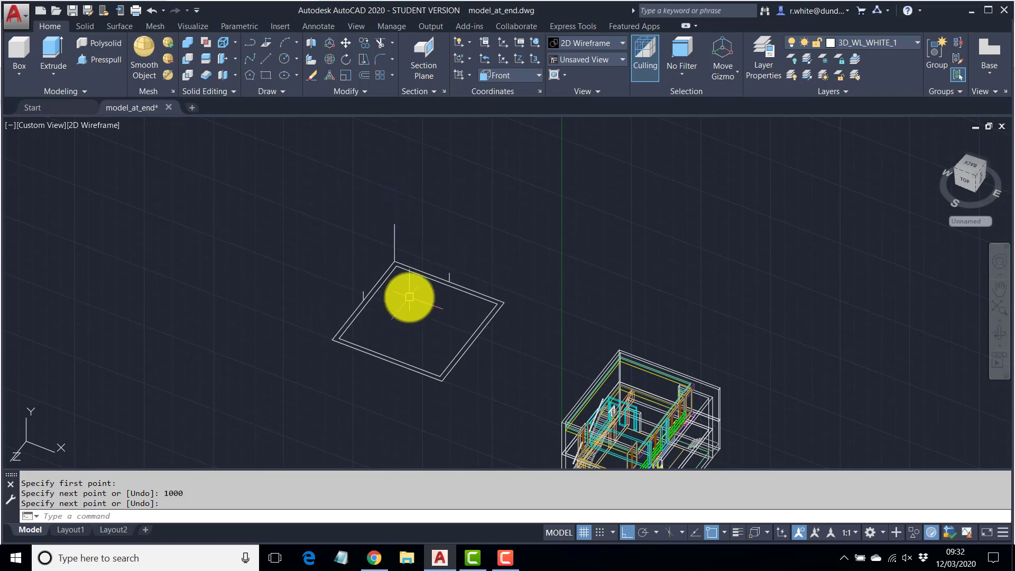
- Draw a polyline arc from the outer rectangle's northeast corner through the top of the north midpoint line to the top of the 4000-unit line
scroll(458, 280, "up", 2)
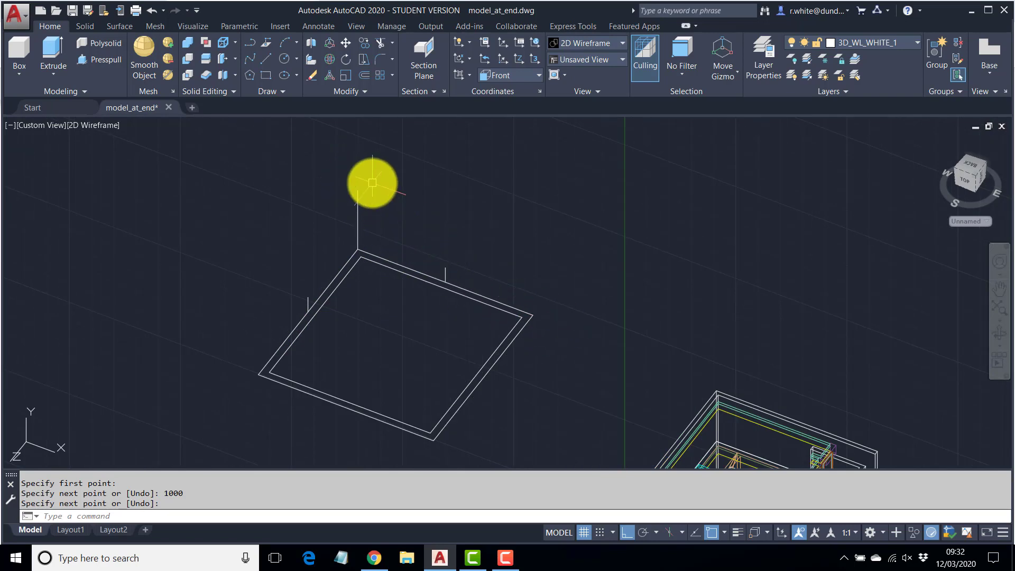
left_click(249, 41)
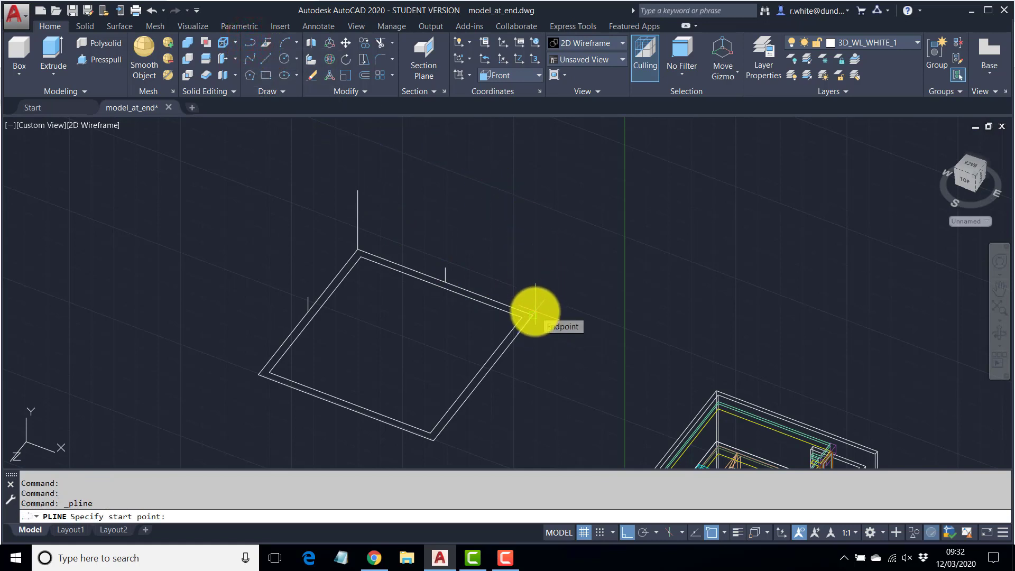
left_click(533, 316)
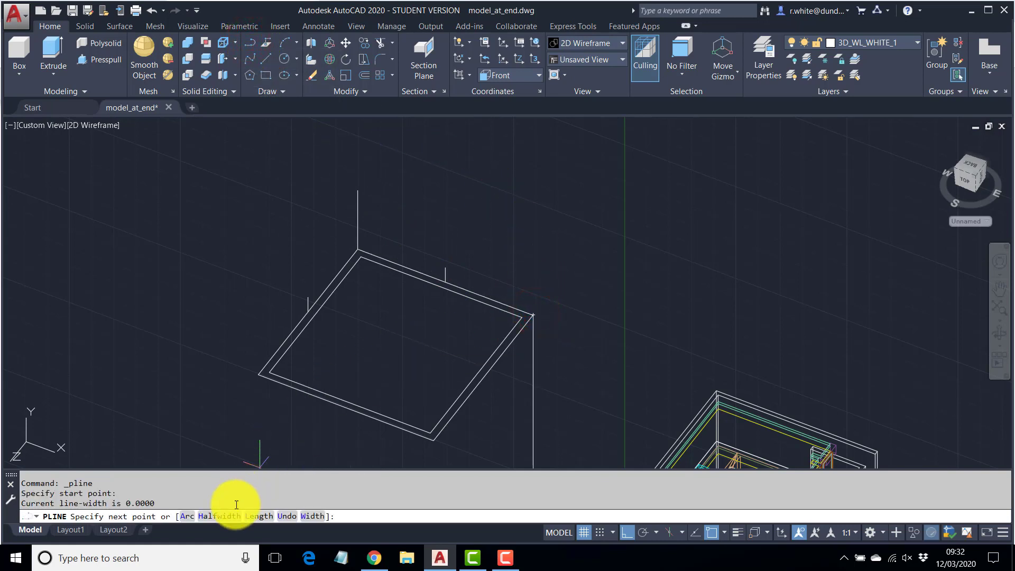
left_click(186, 517)
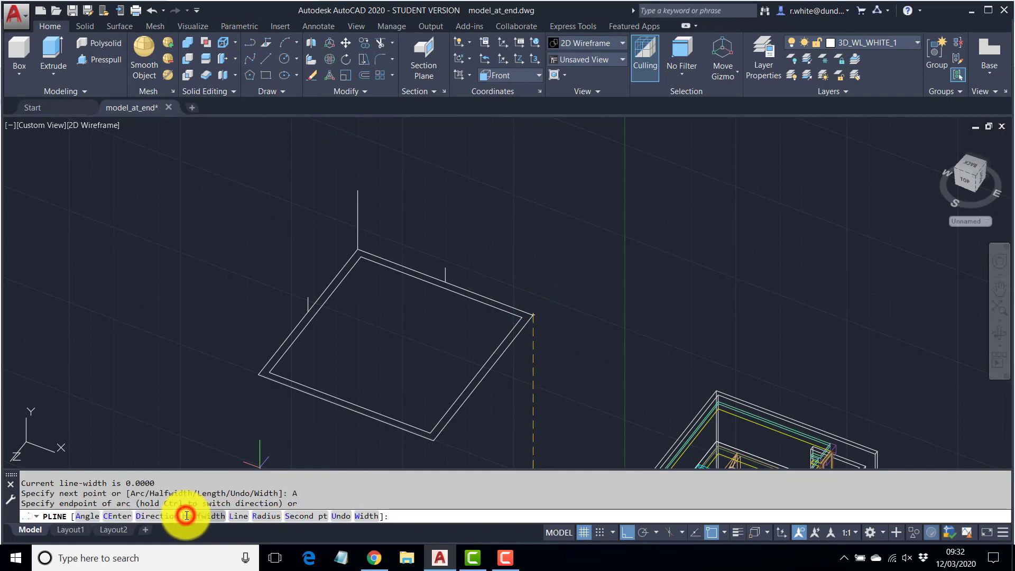
left_click(309, 517)
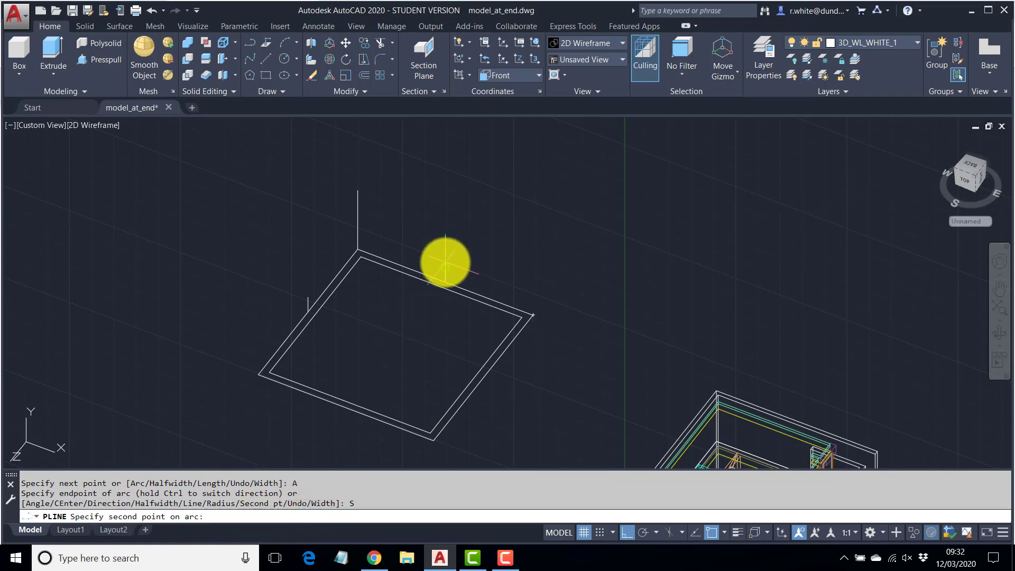
left_click(446, 263)
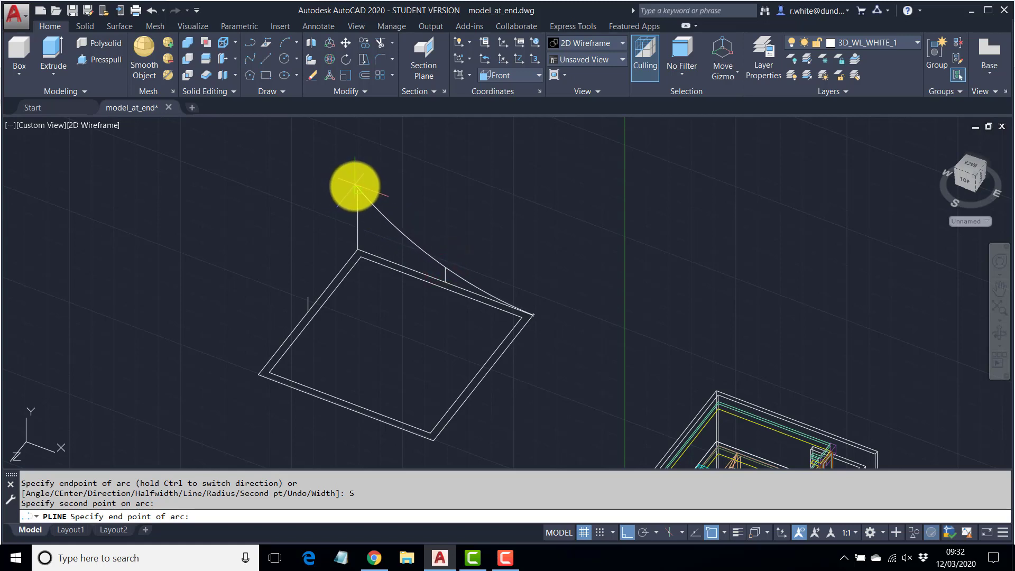
left_click(358, 189)
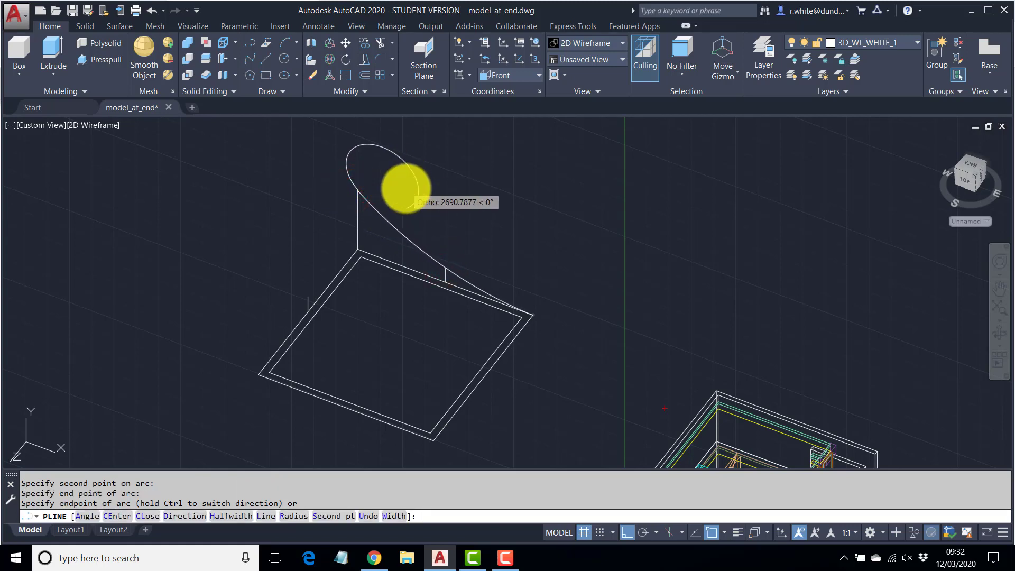
key("Return")
- Examine how the north arc meets the outer rectangle's northeast corner
middle_click_drag(412, 288, 444, 255, "shift")
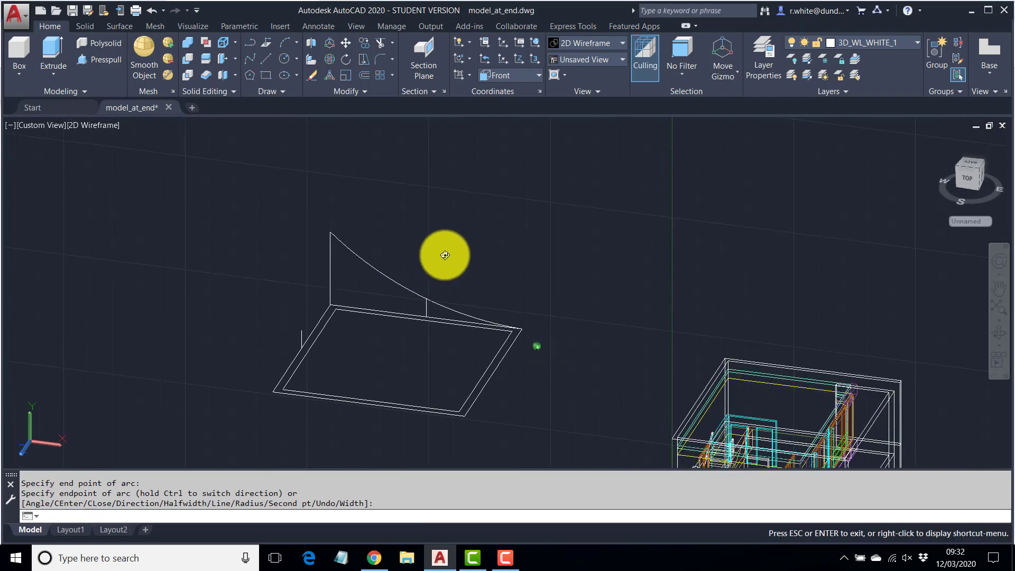
scroll(508, 339, "up", 8)
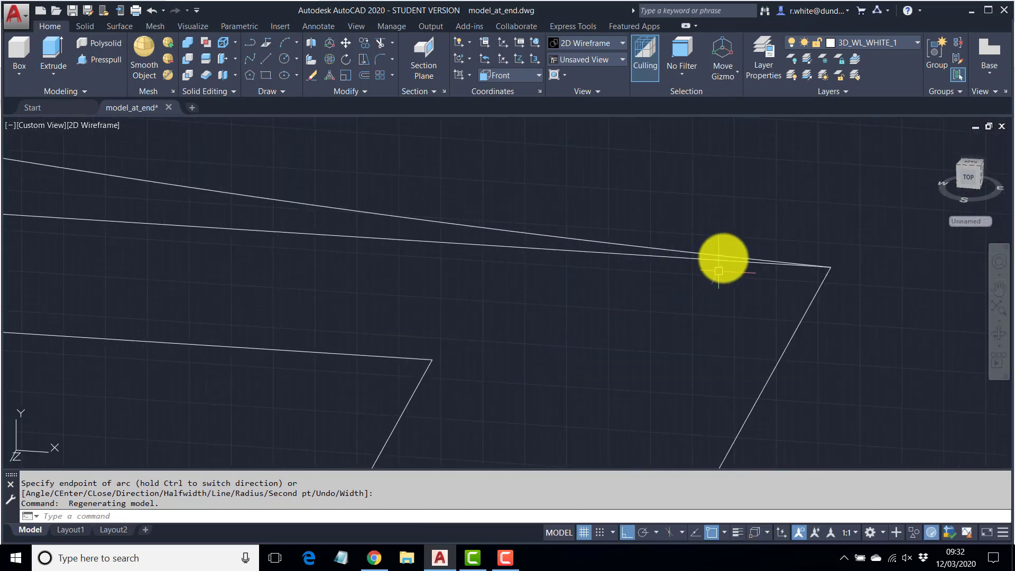
scroll(766, 264, "up", 2)
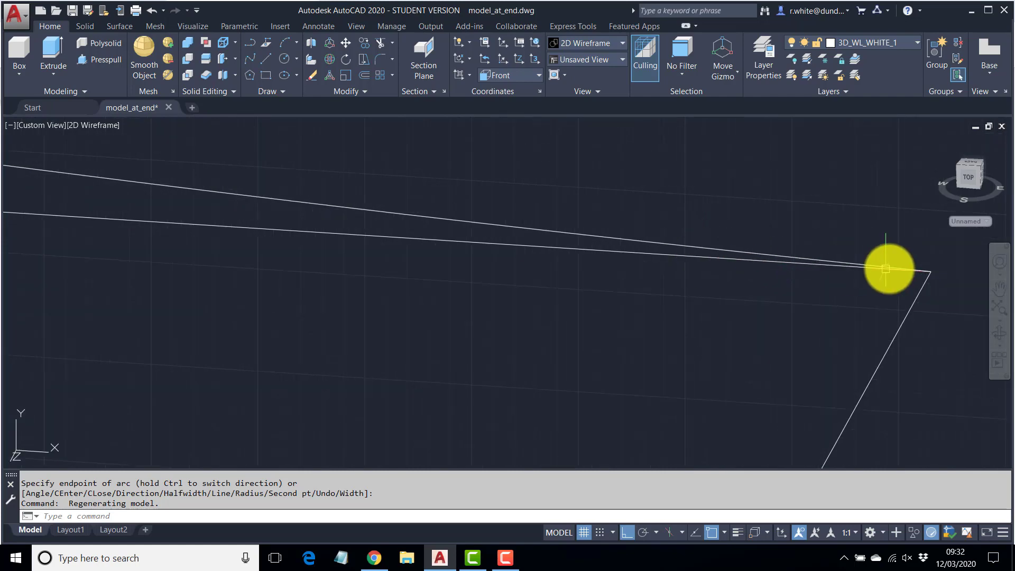
middle_click_drag(929, 274, 571, 291, "shift")
scroll(635, 328, "down", 2)
scroll(611, 328, "up", 2)
scroll(611, 327, "down", 1)
scroll(594, 322, "down", 1)
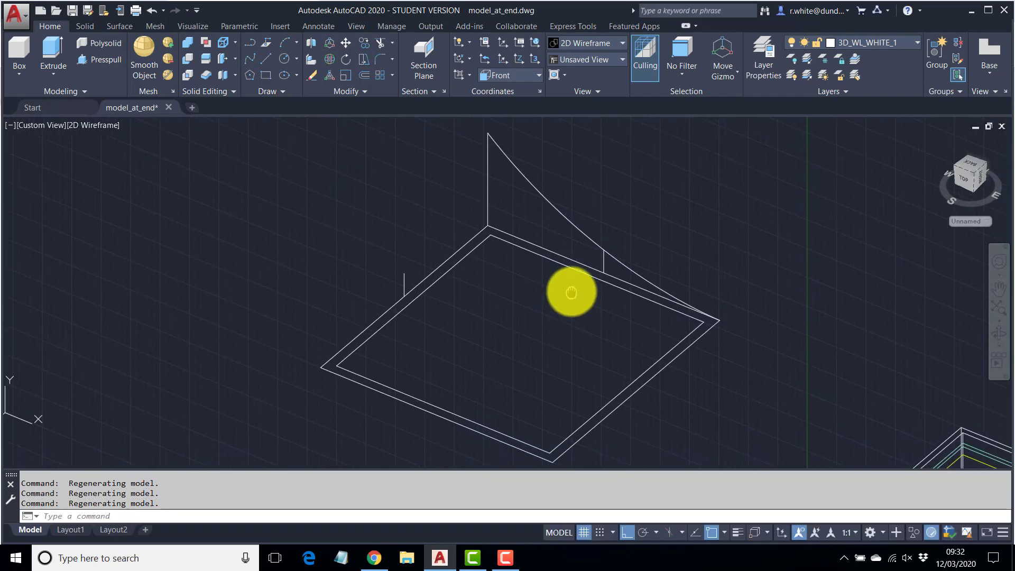
- Set the UCS to Right and draw a polyline arc from the southwest corner through the west midpoint line's top to the 4000-unit line's top
left_click(518, 76)
left_click(506, 153)
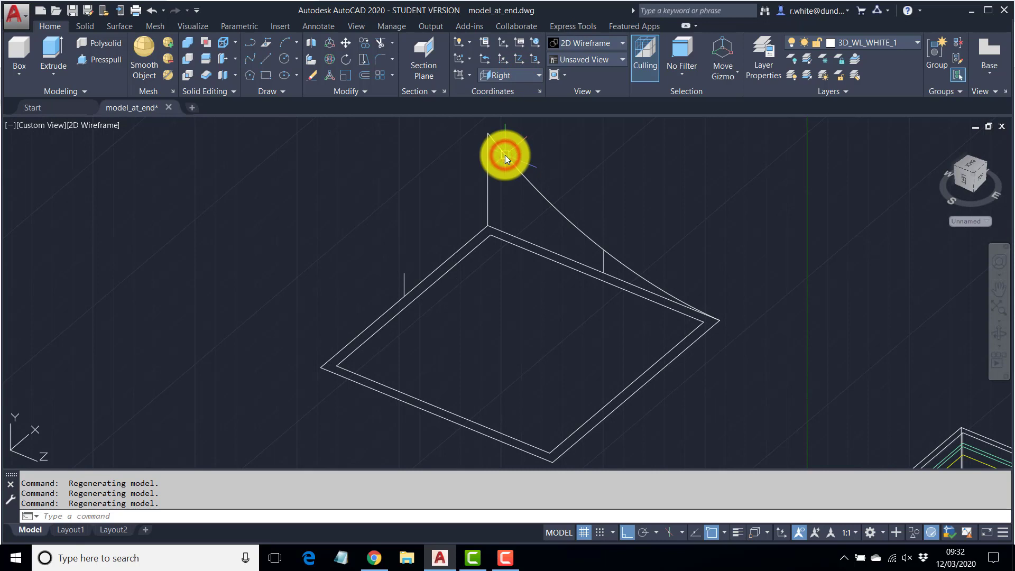
left_click(251, 43)
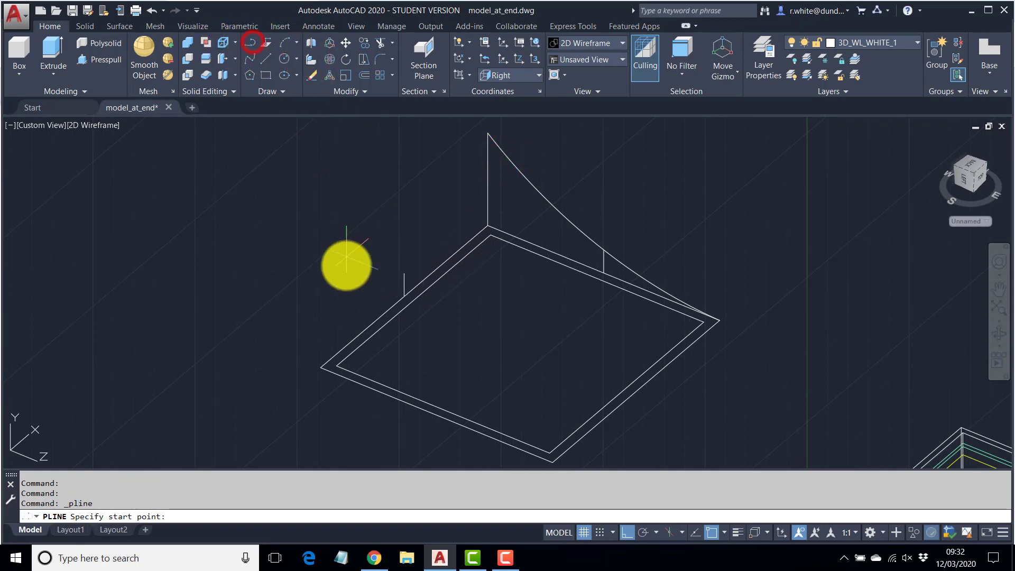
left_click(317, 366)
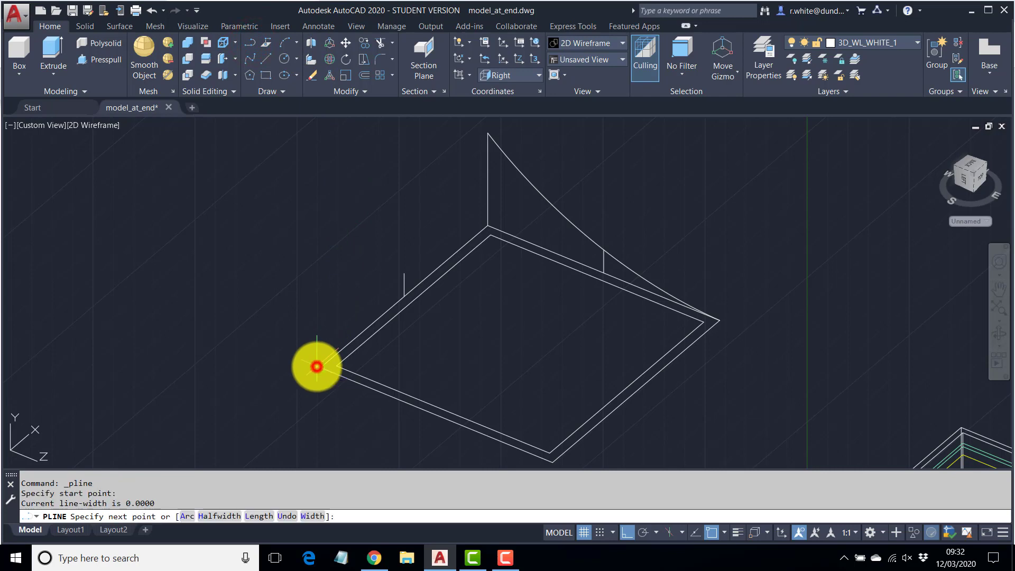
left_click(187, 517)
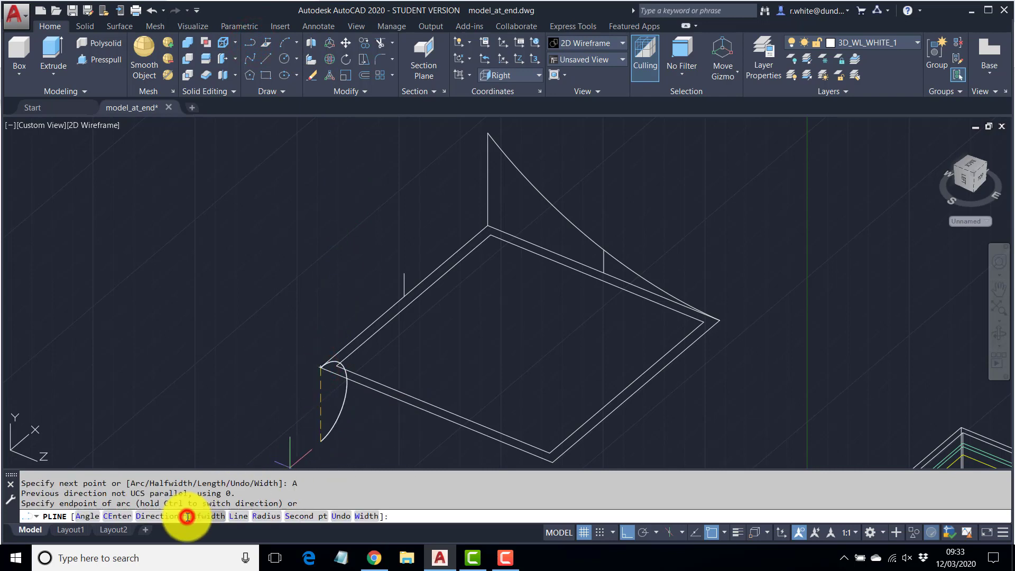
left_click(307, 517)
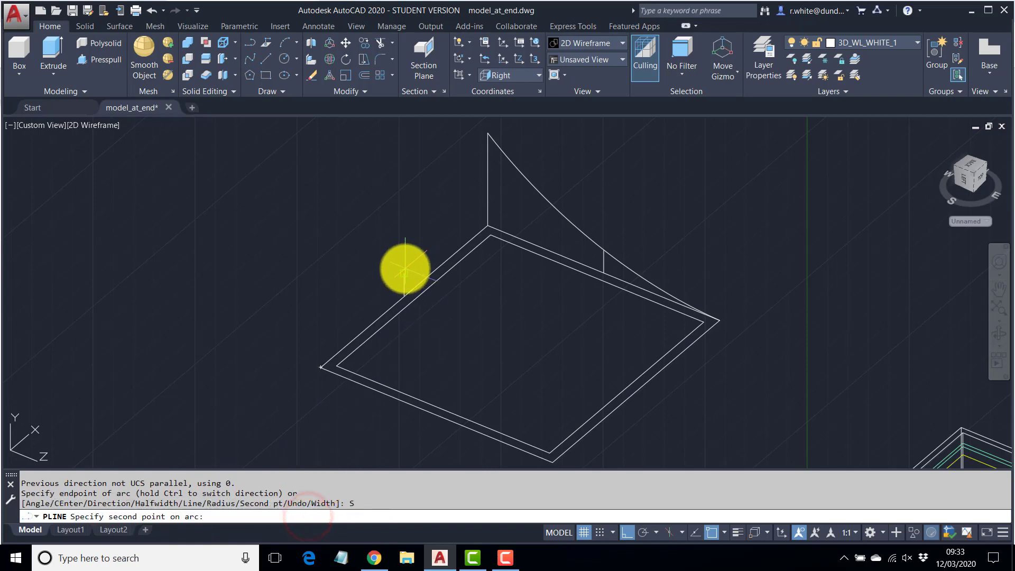
left_click(405, 272)
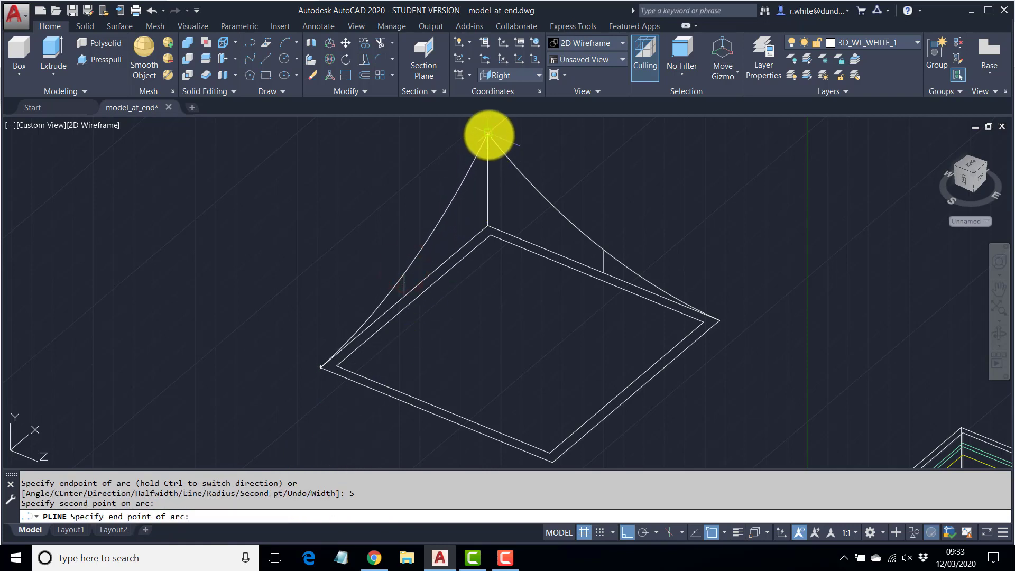
left_click(490, 133)
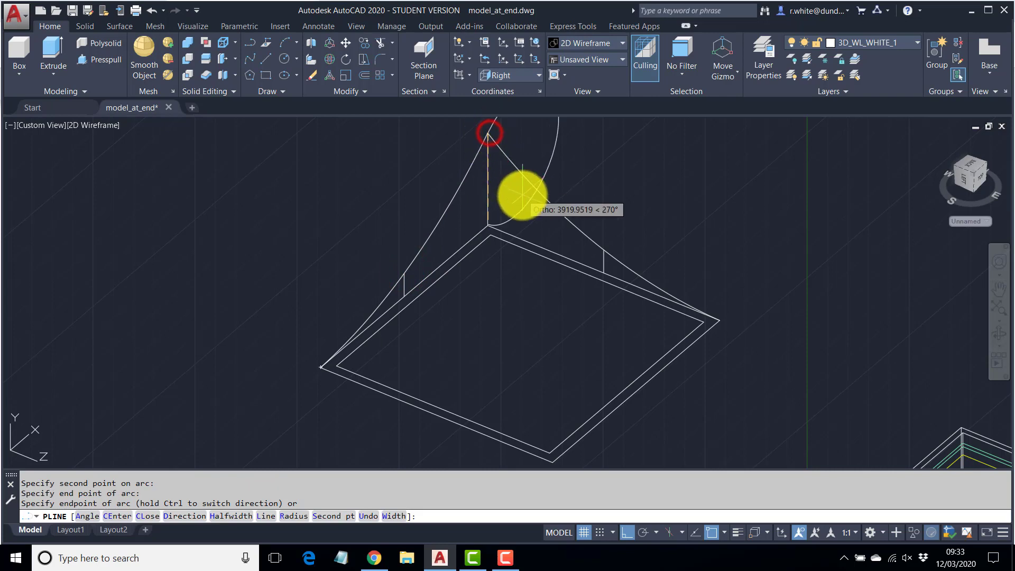
key("Return")
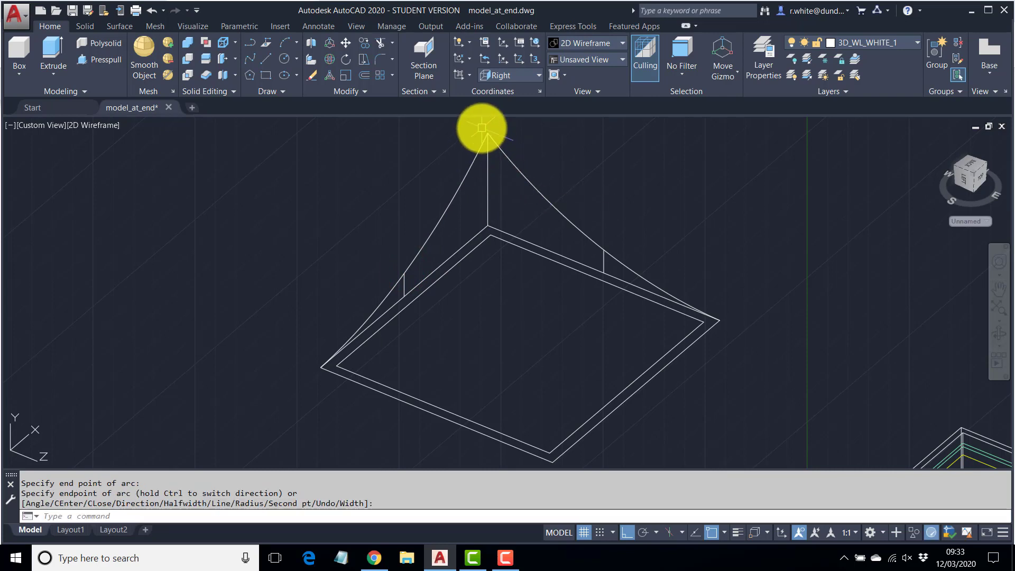
- Erase the three vertical construction lines at the northwest corner and at the north and west side midpoints
right_click(405, 286)
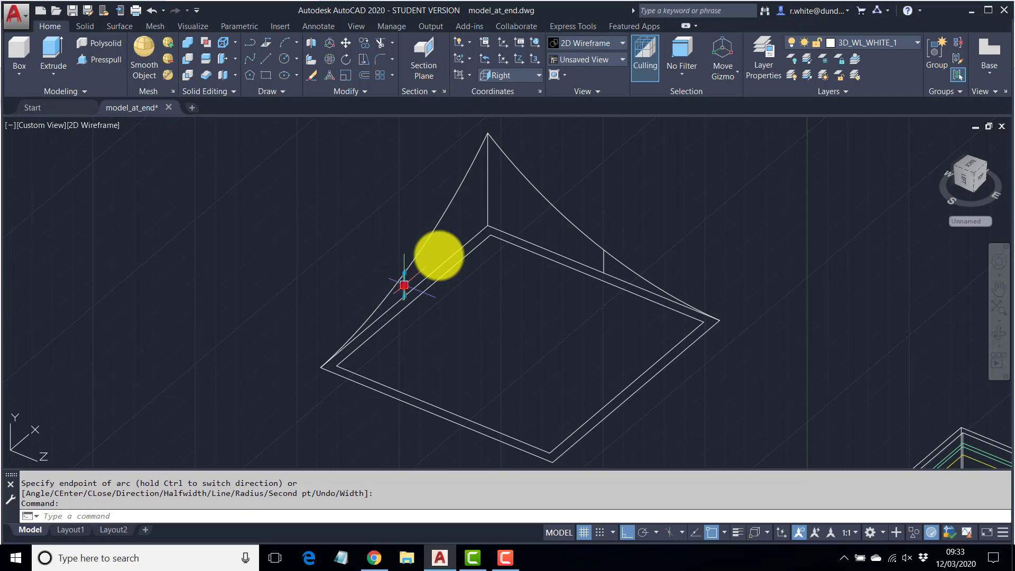
left_click(487, 201)
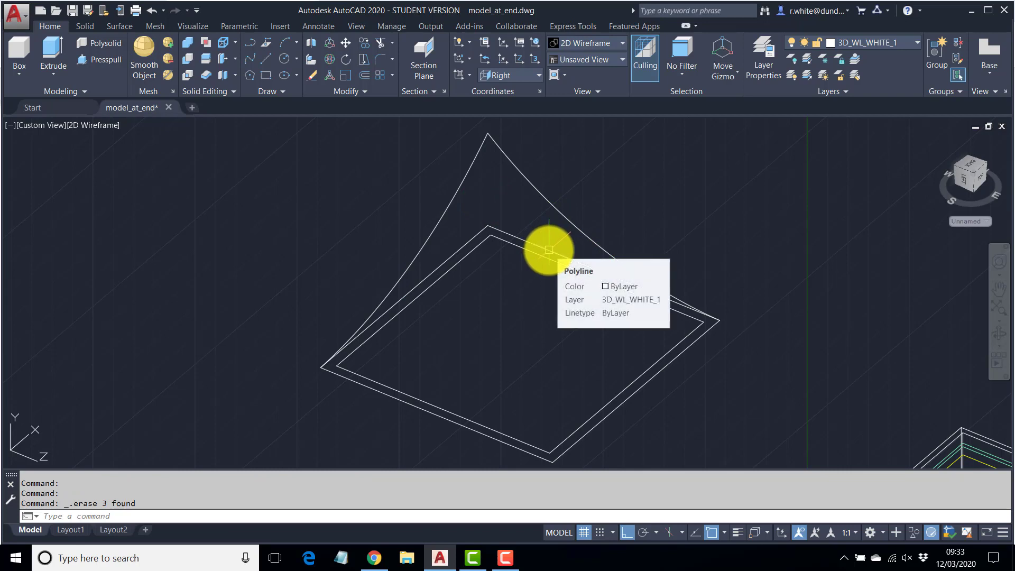
left_click(549, 250)
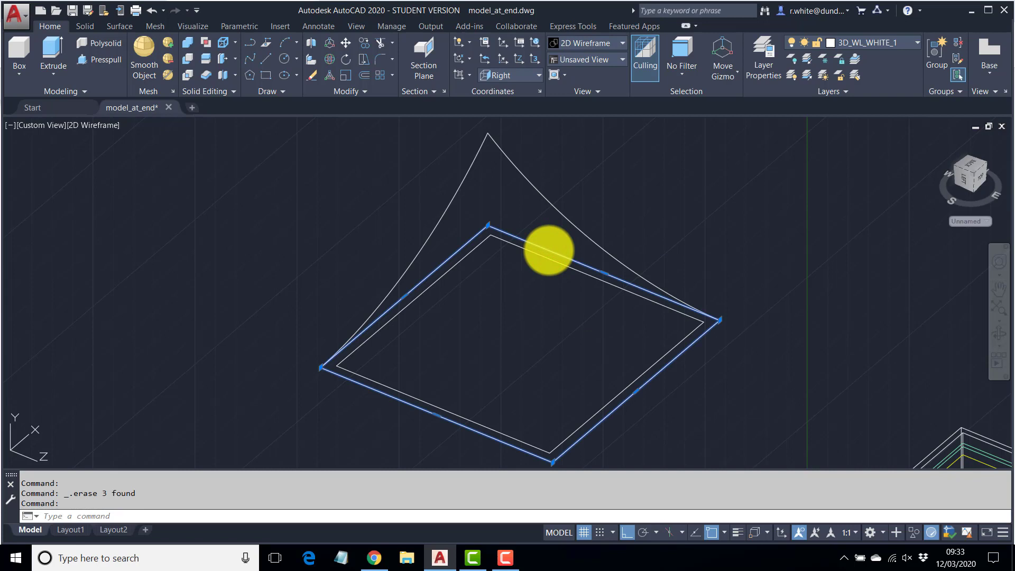
key("Delete")
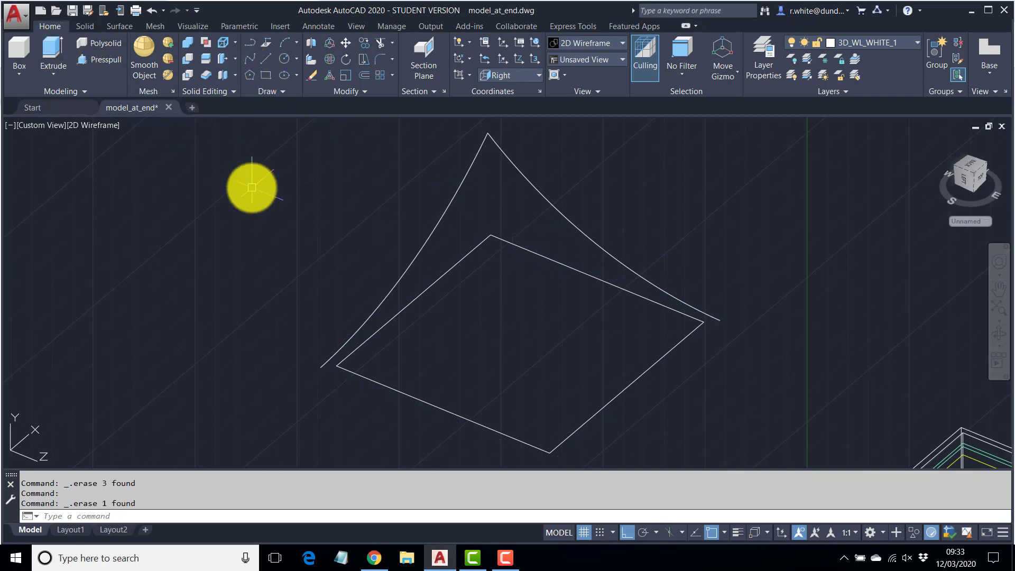
type("u")
key("Return")
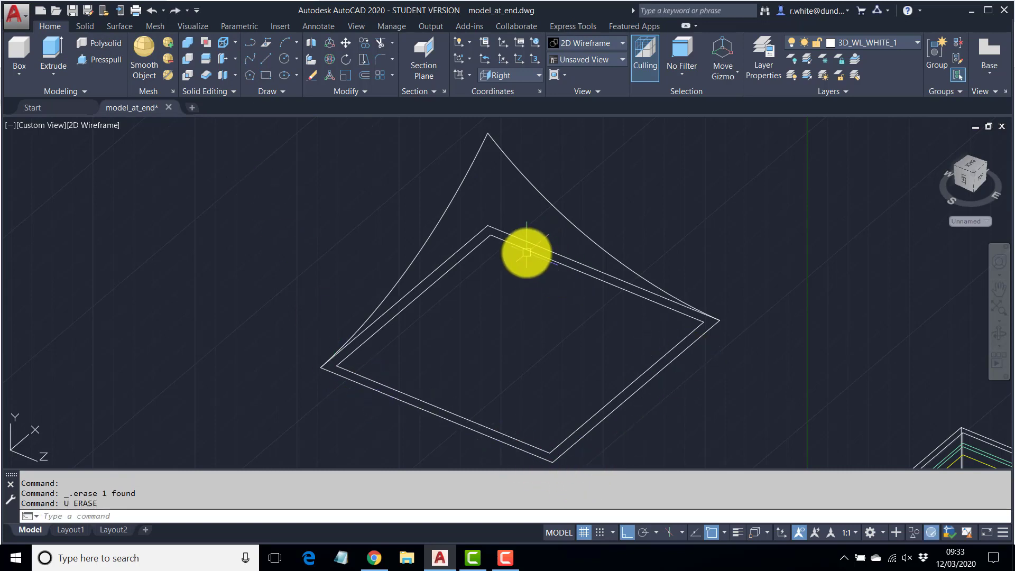
- Explode the outer rectangle and delete its north and west sides beneath the arcs
type("x")
key("Return")
left_click(521, 233)
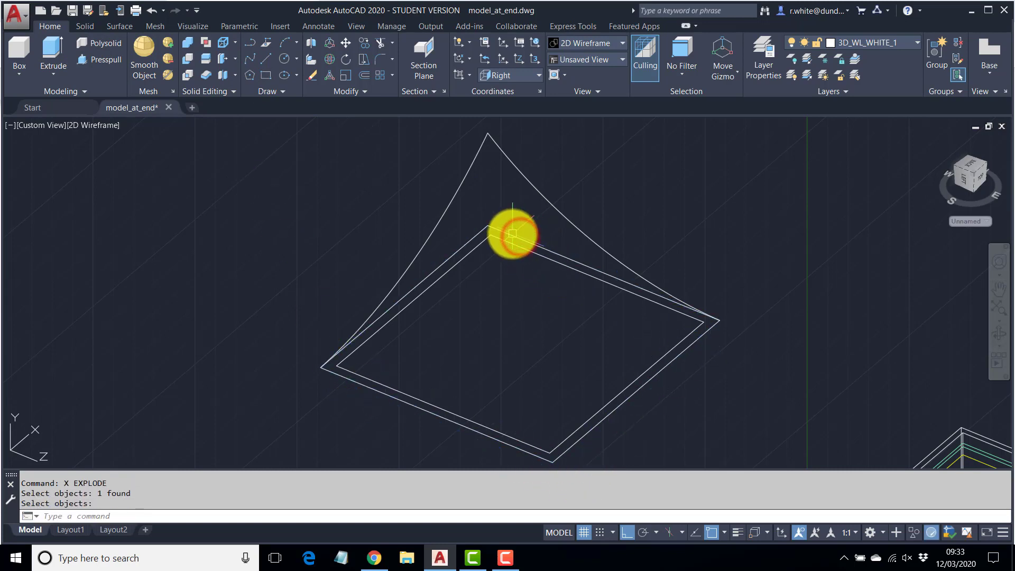
key("Return")
left_click(512, 233)
left_click(465, 243)
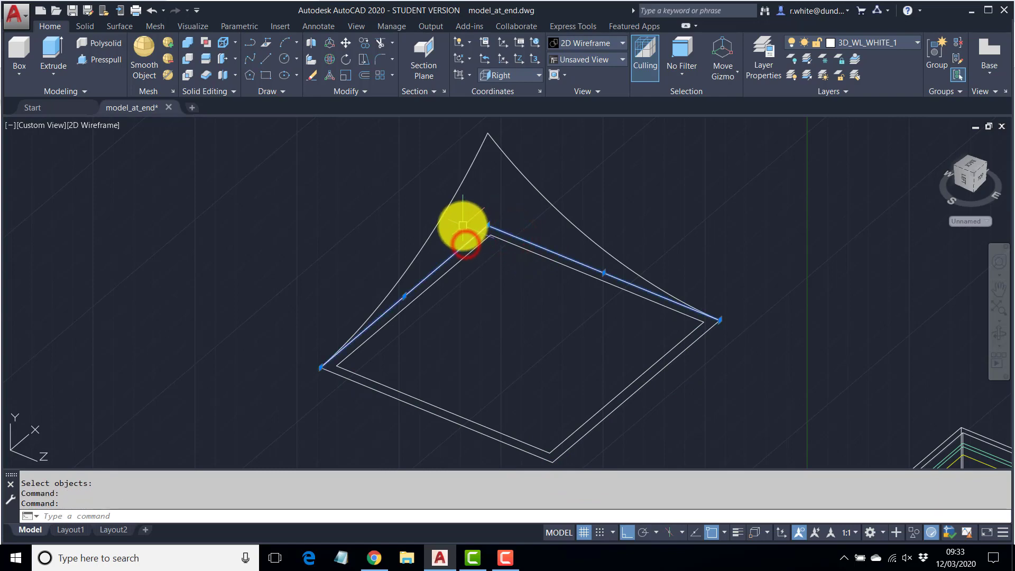
key("Delete")
- Create a network surface using the south edge and north arc as the first direction and the east edge and west arc as the second
mouse_move(501, 270)
middle_mouse_down("shift")
mouse_move(539, 296)
mouse_move(560, 245)
mouse_move(496, 300)
mouse_move(423, 278)
mouse_move(424, 296)
mouse_move(426, 288)
mouse_move(436, 299)
mouse_move(474, 297)
mouse_move(454, 286)
middle_mouse_up("shift")
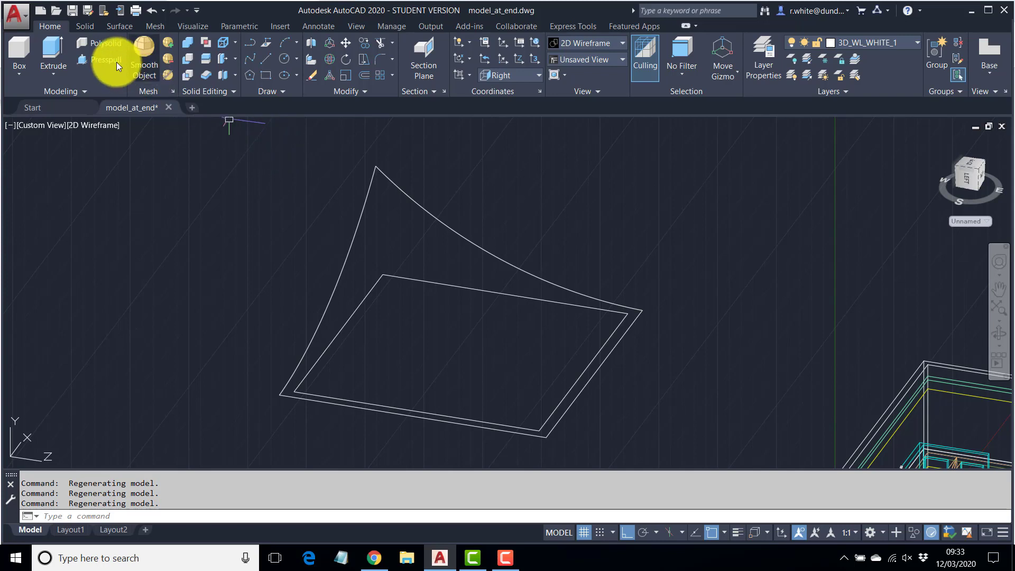
left_click(112, 27)
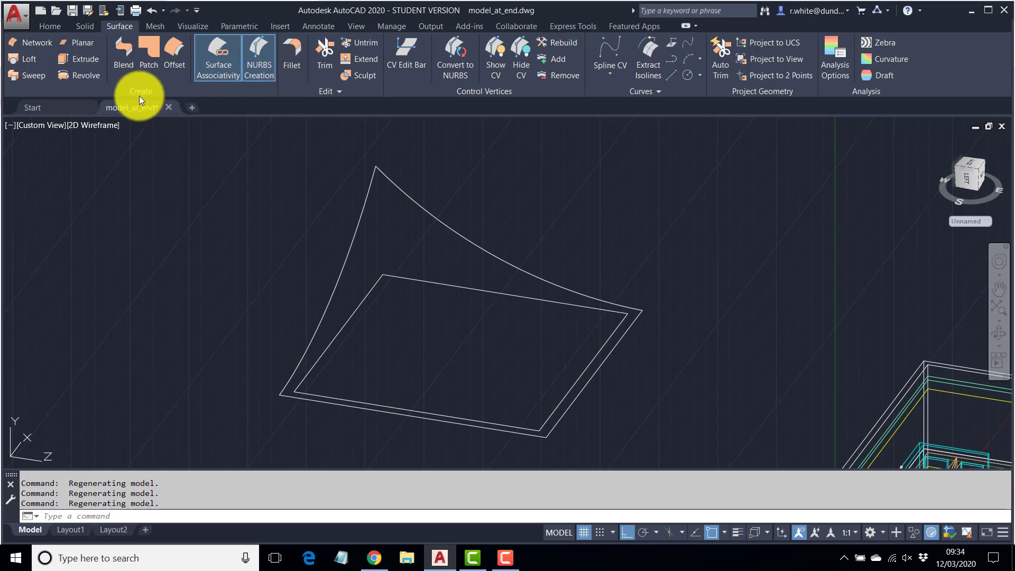
left_click(30, 42)
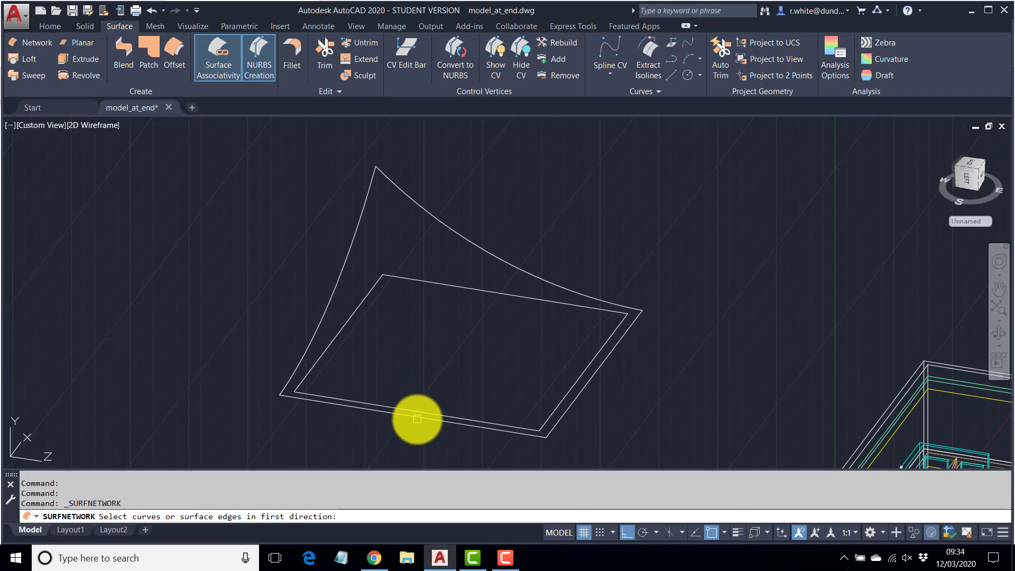
left_click(417, 419)
left_click(514, 271)
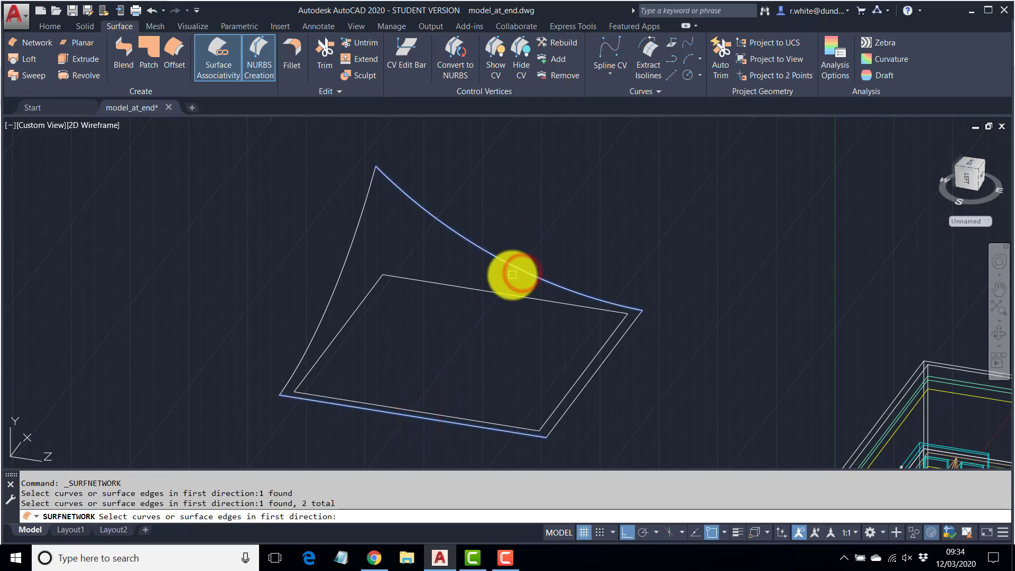
key("Return")
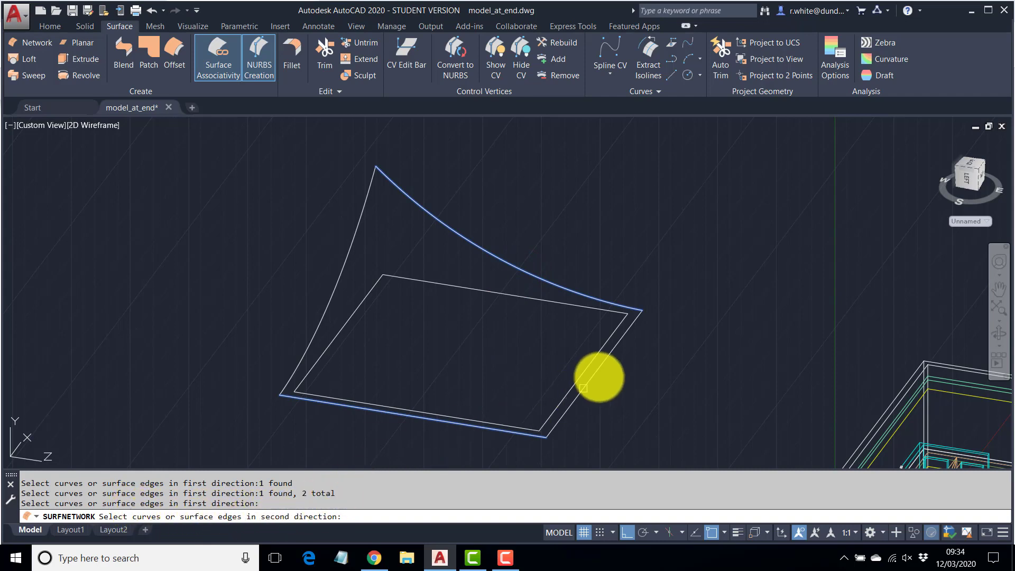
left_click(592, 378)
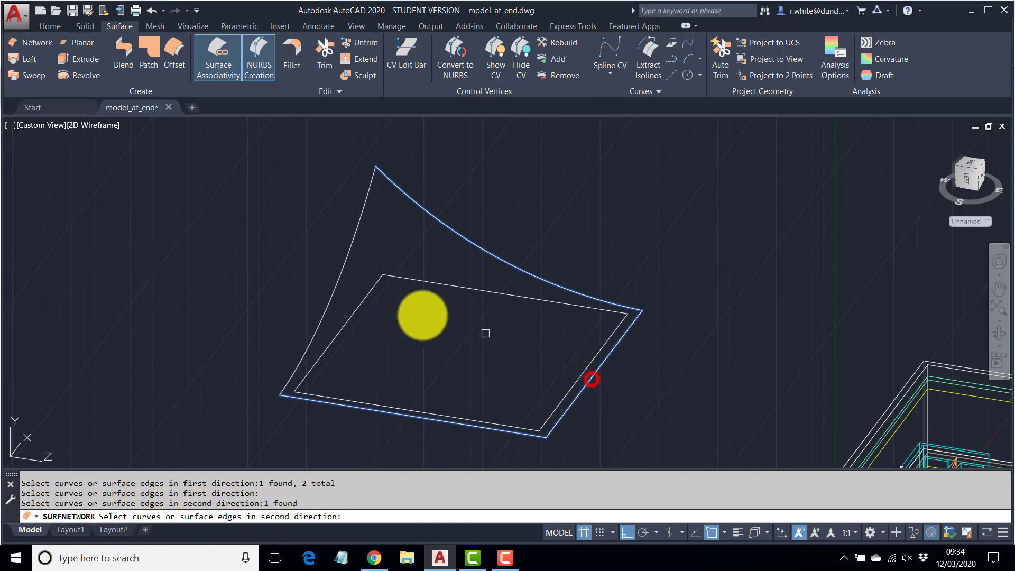
left_click(335, 292)
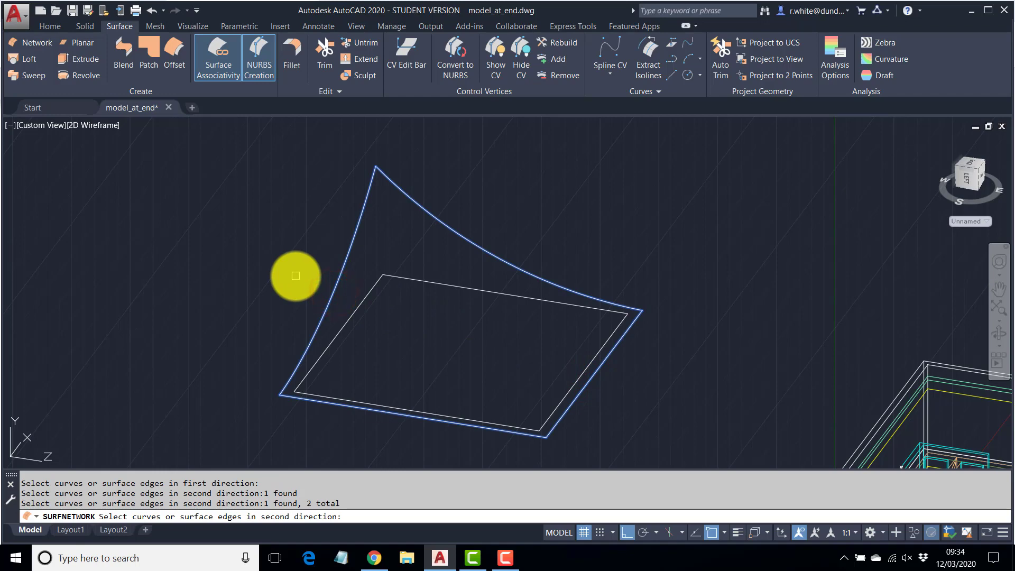
key("Return")
- Examine the network surface in the Shaded with edges visual style, and return the display to 2D Wireframe
mouse_move(433, 340)
middle_mouse_down("shift")
mouse_move(455, 307)
mouse_move(426, 329)
middle_mouse_up("shift")
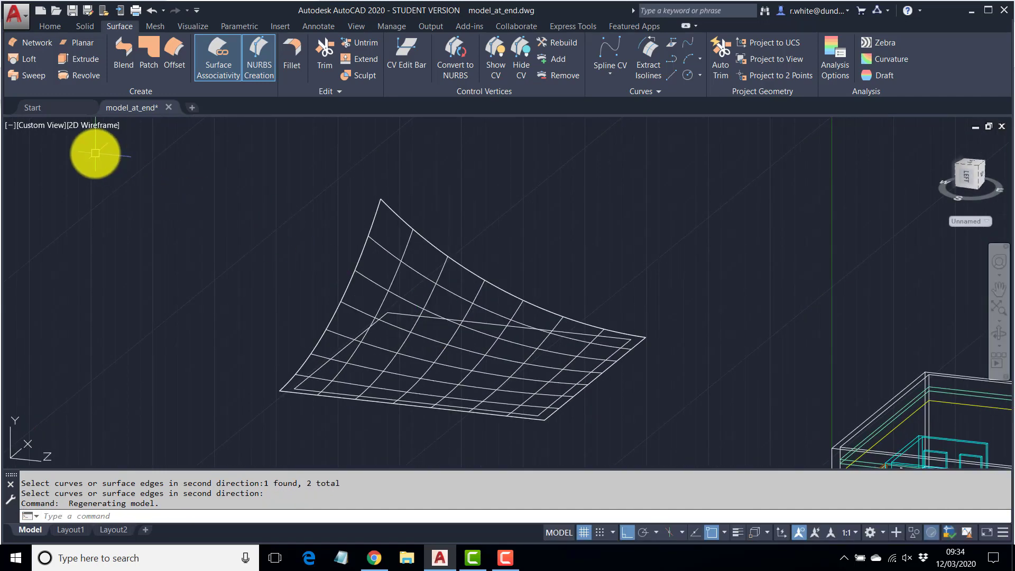
left_click(100, 128)
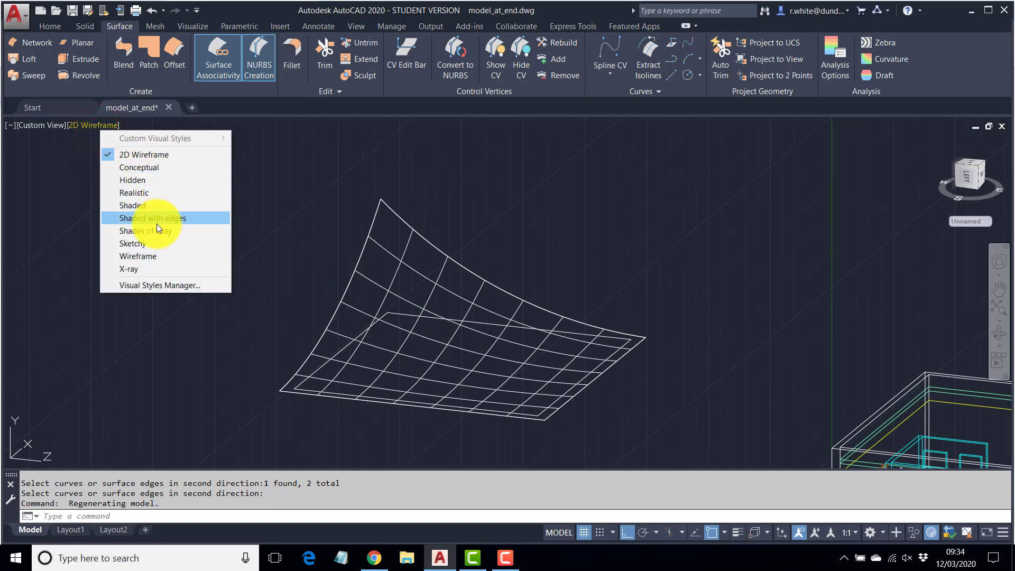
left_click(154, 223)
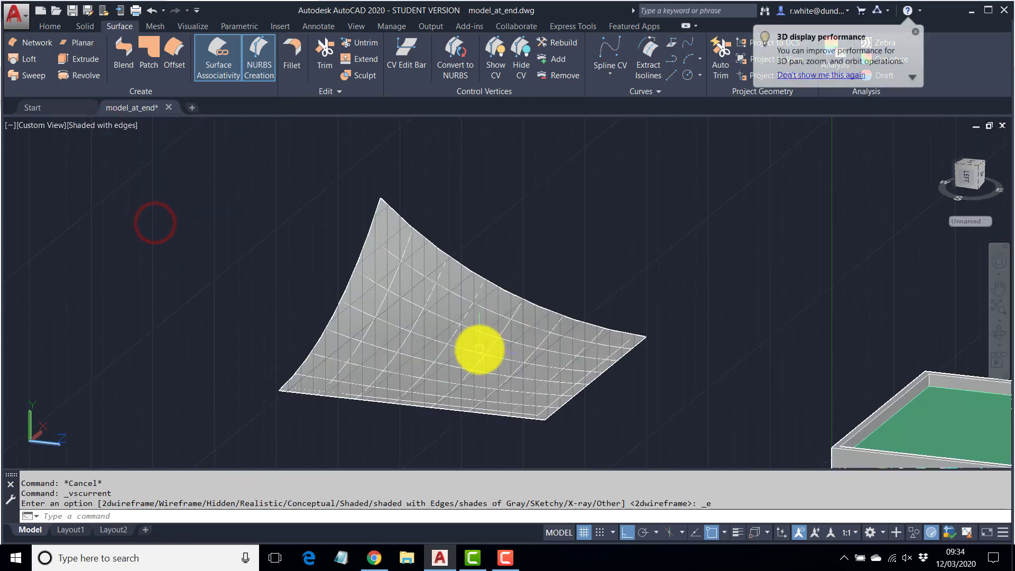
mouse_move(476, 351)
middle_mouse_down("shift")
mouse_move(563, 236)
mouse_move(473, 369)
mouse_move(485, 371)
mouse_move(435, 329)
mouse_move(498, 371)
middle_mouse_up("shift")
scroll(494, 380, "up", 2)
scroll(487, 339, "down", 2)
middle_click_drag(487, 335, 440, 261)
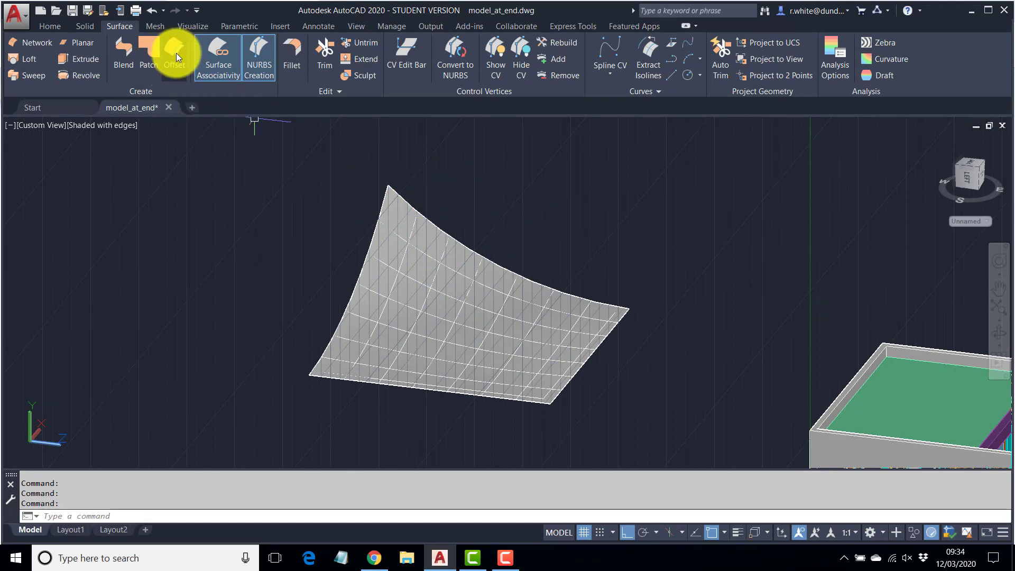
left_click(113, 125)
left_click(149, 156)
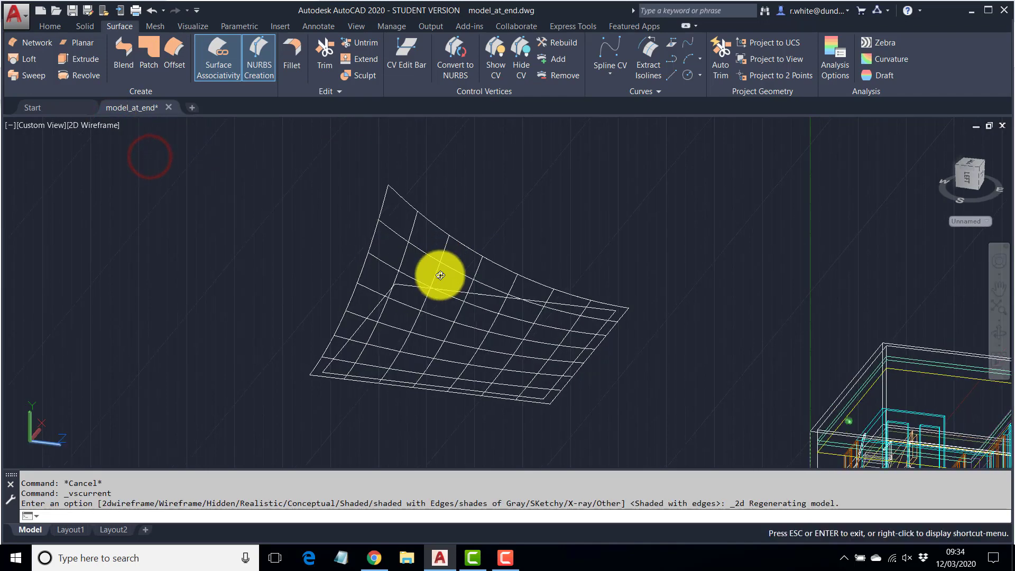
- Offset the network surface upward by 250 with the Solid option to make a thick curved roof
middle_click_drag(440, 275, 251, 120, "shift")
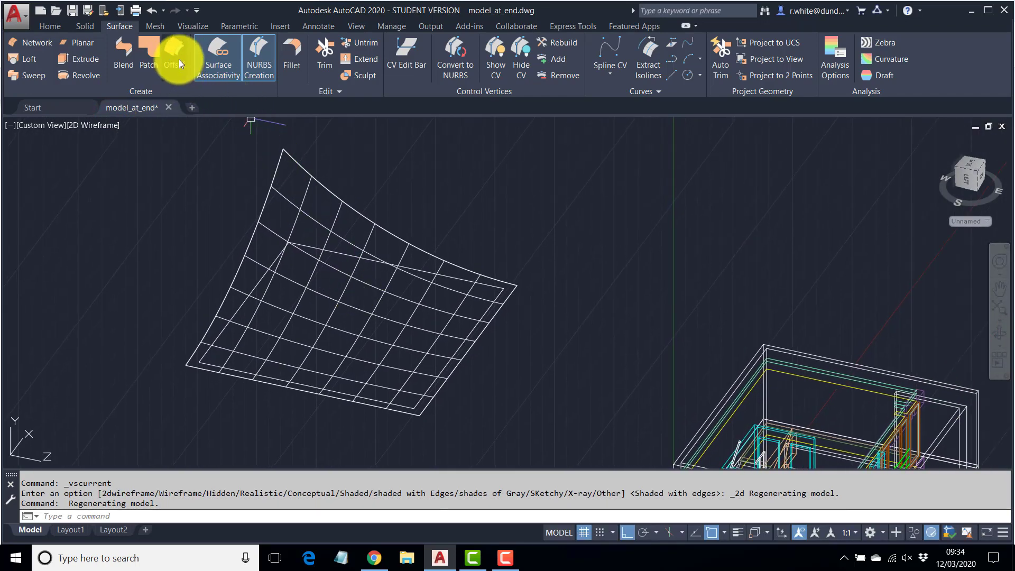
left_click(178, 59)
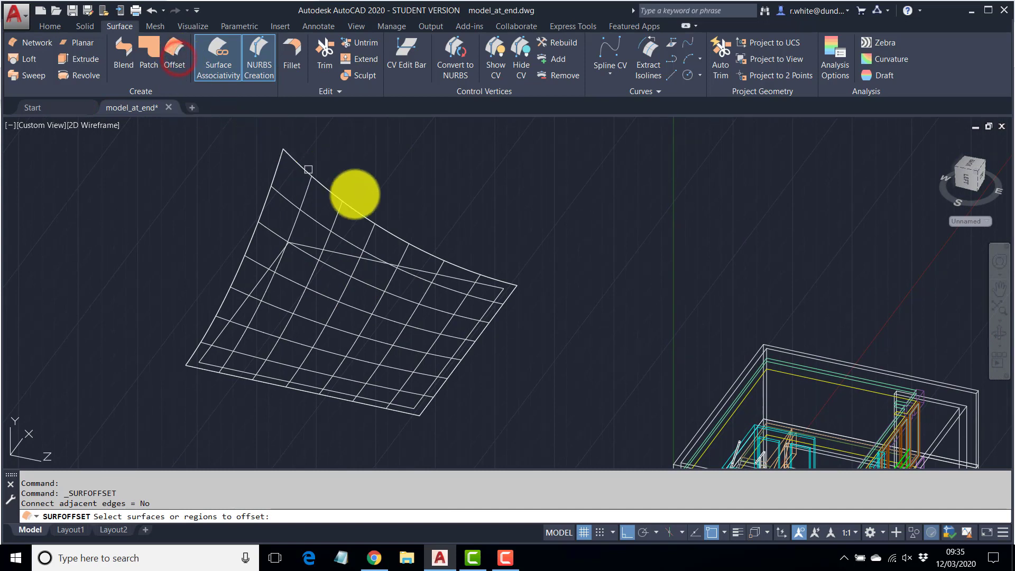
left_click(378, 289)
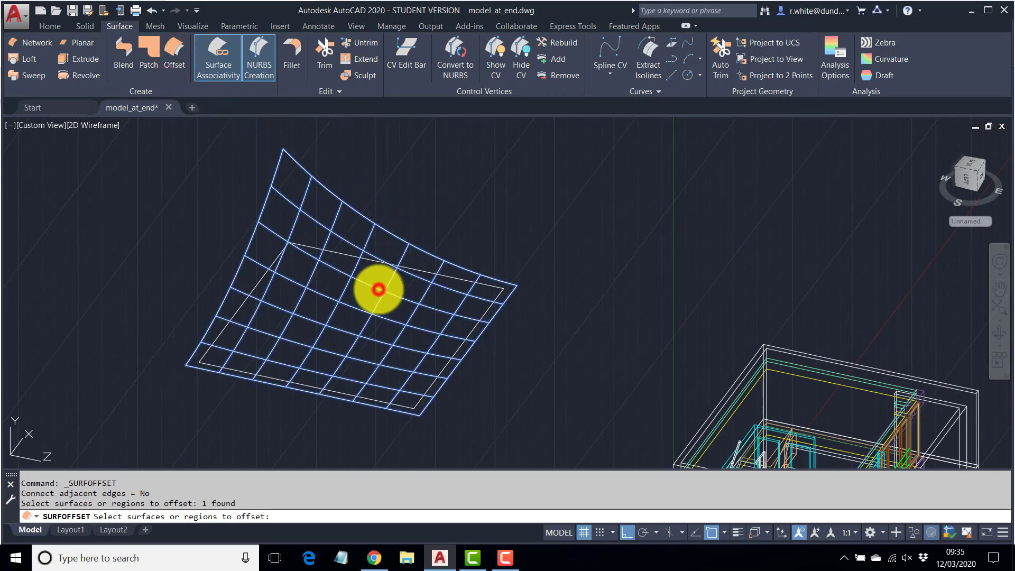
key("Return")
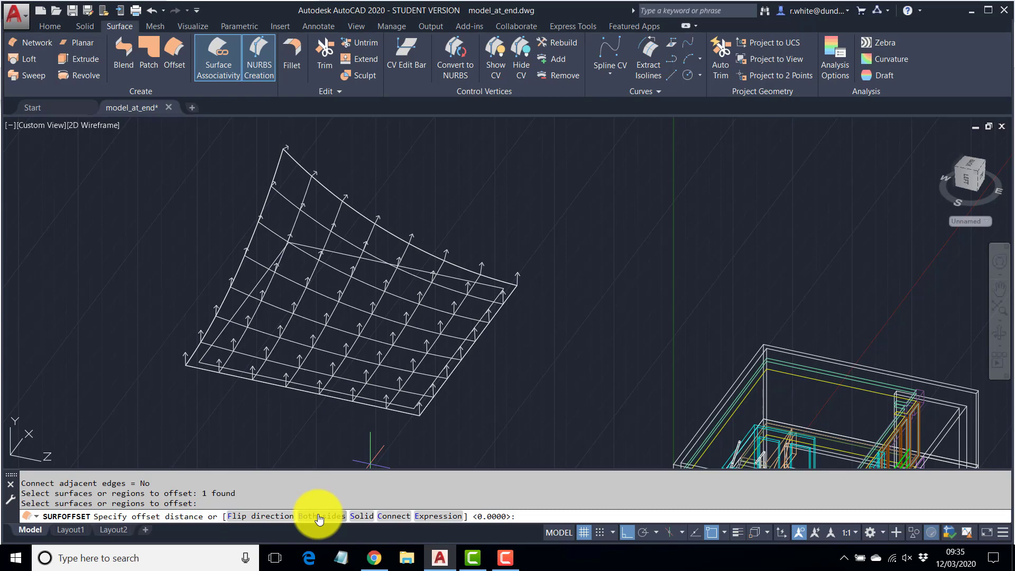
left_click(360, 515)
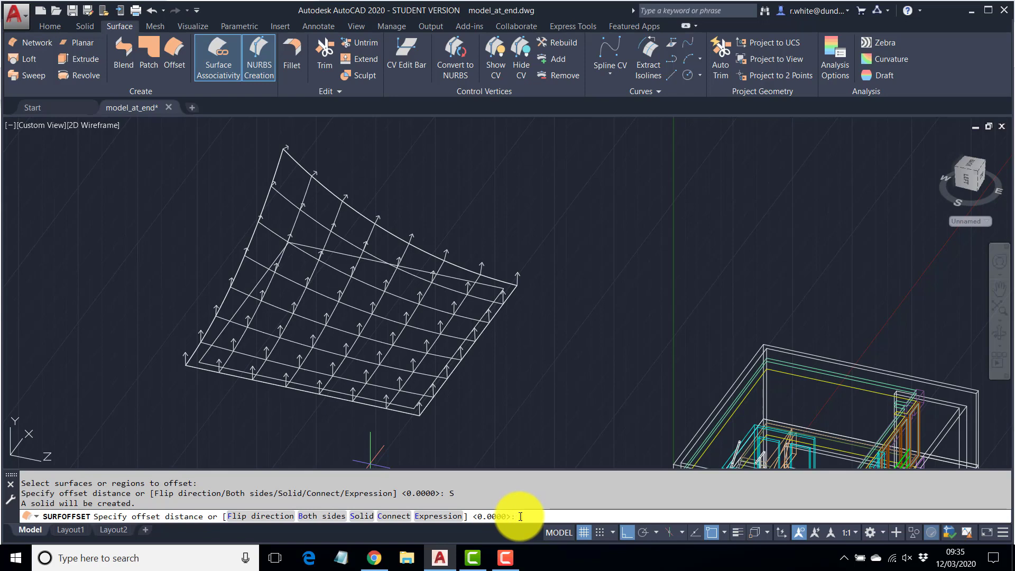
type("250")
key("Return")
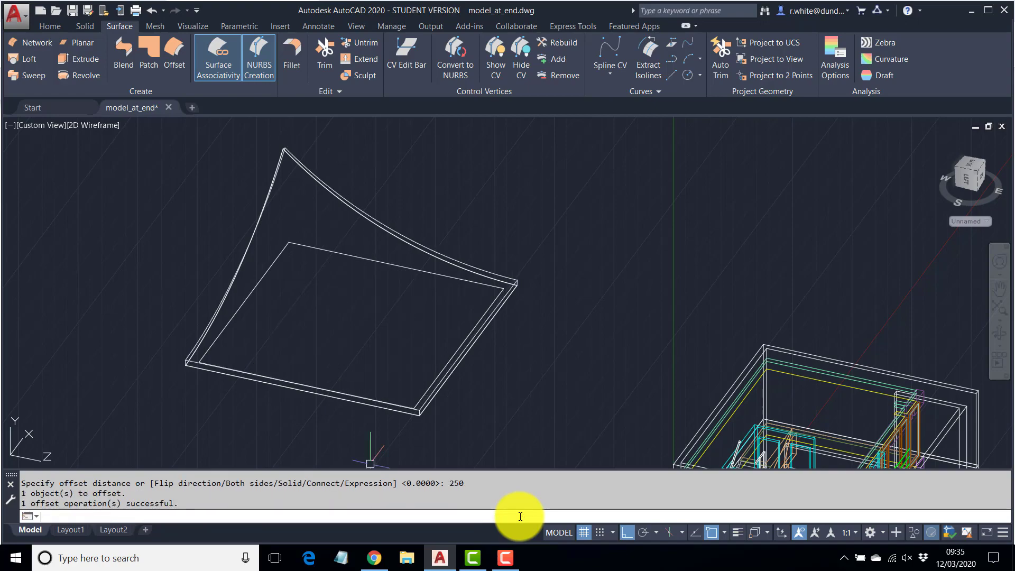
- Set the UCS to World
middle_click_drag(424, 329, 435, 270, "shift")
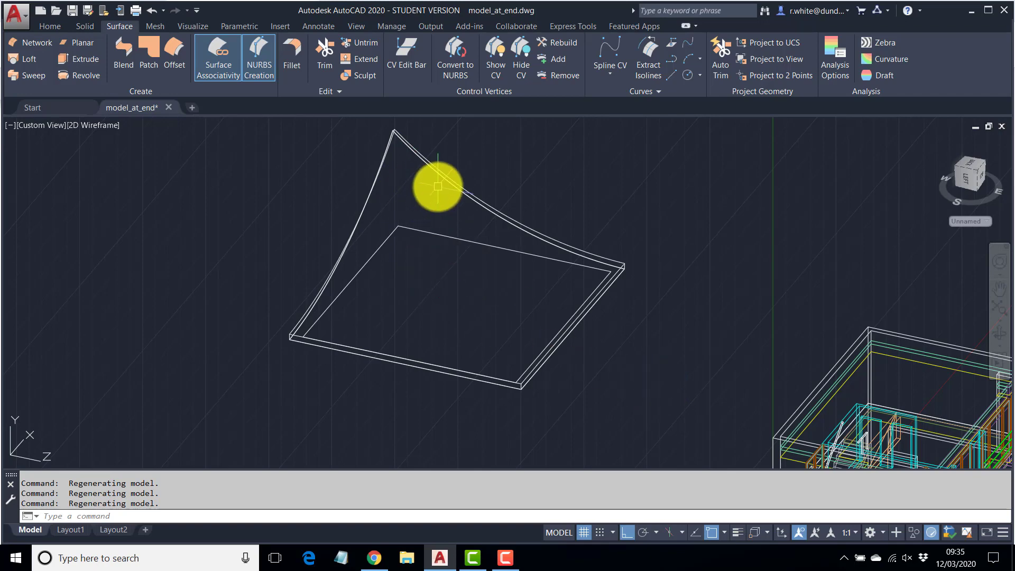
middle_click_drag(408, 270, 455, 212, "shift")
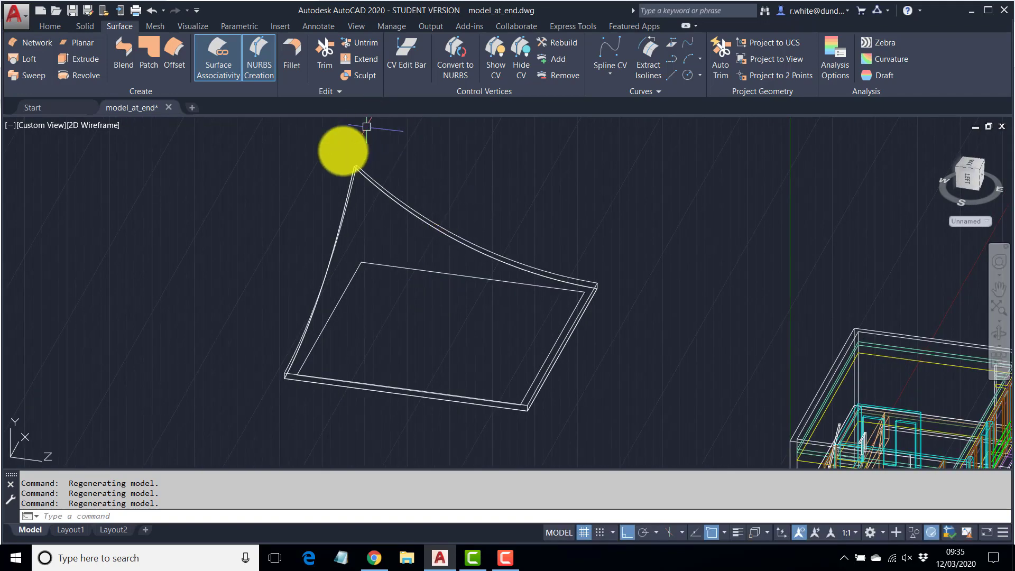
left_click(51, 27)
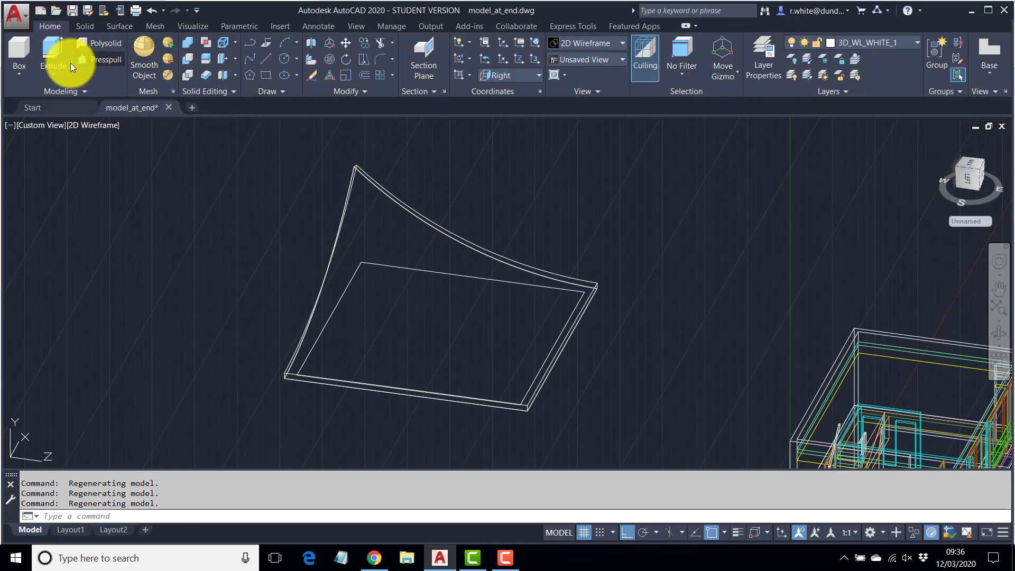
left_click(61, 46)
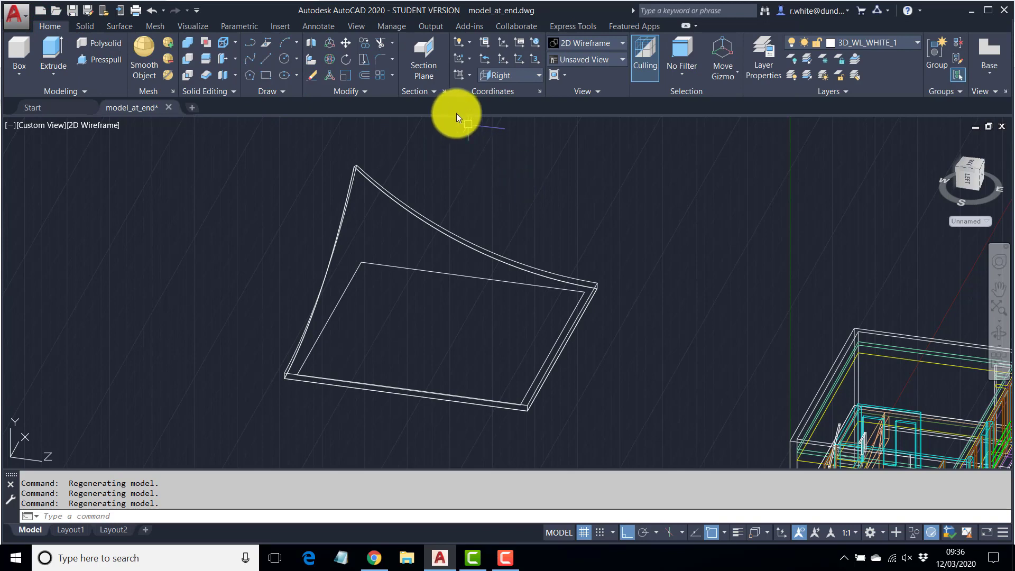
left_click(516, 76)
left_click(510, 87)
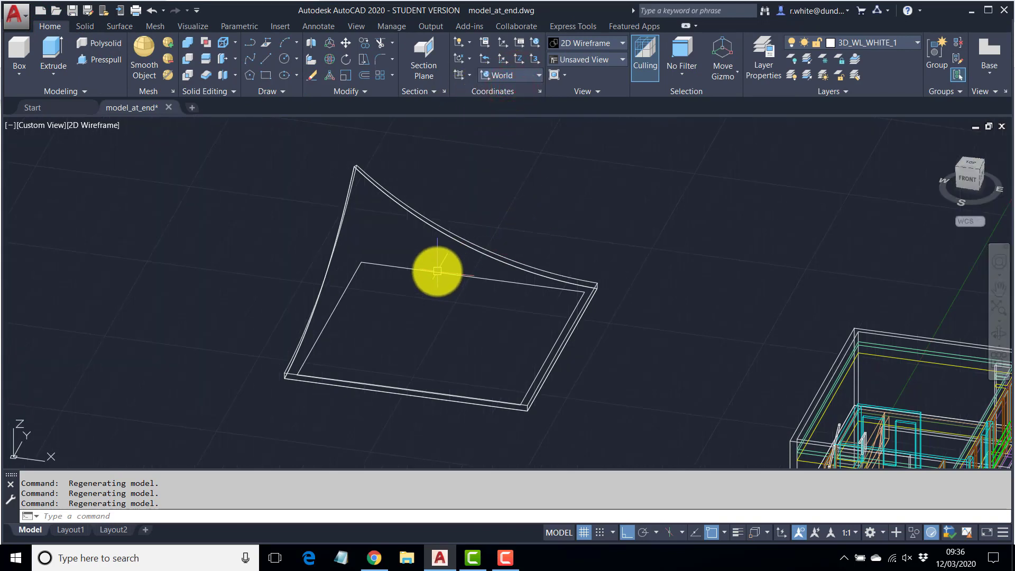
- Extrude the inner rectangle upward into a solid block that rises above the curved roof's highest corner
middle_click_drag(605, 312, 466, 347, "shift")
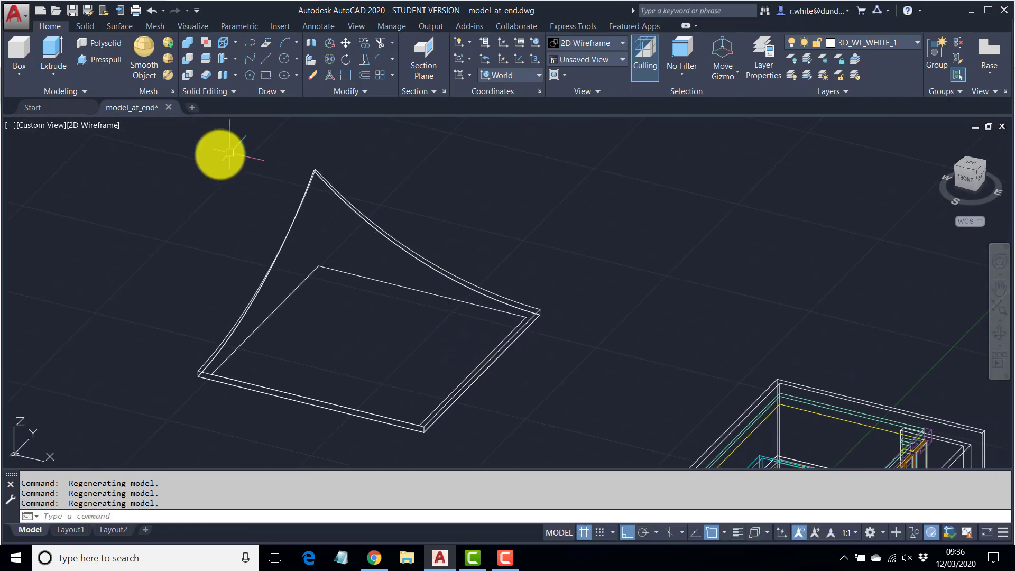
left_click(52, 46)
left_click(397, 285)
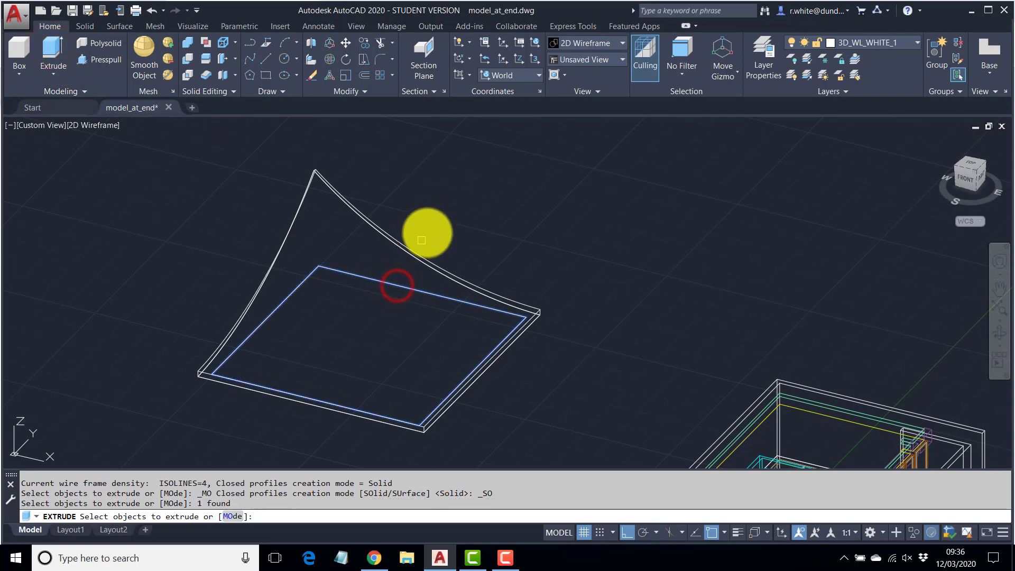
key("Return")
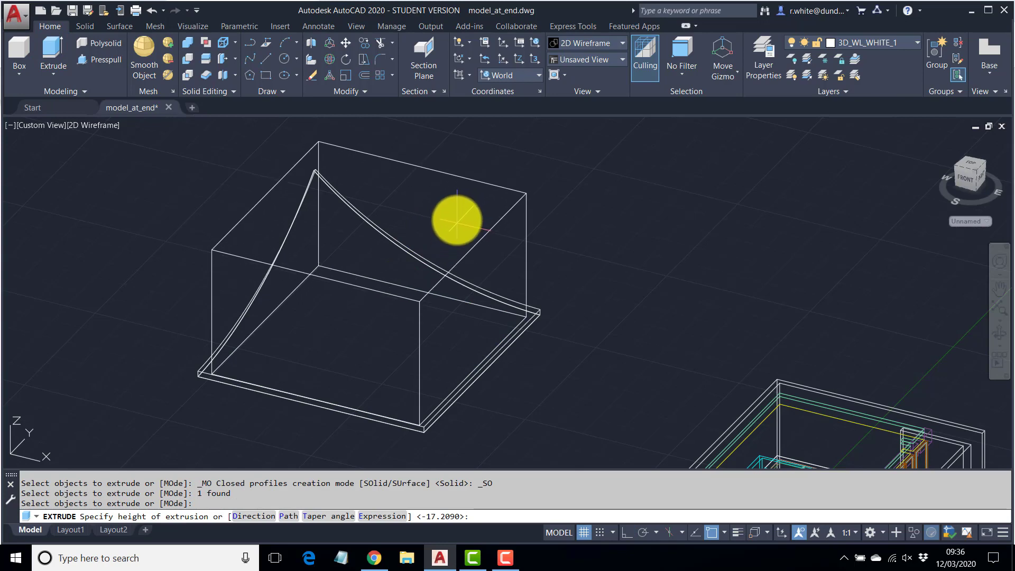
middle_click_drag(457, 215, 455, 266, "shift")
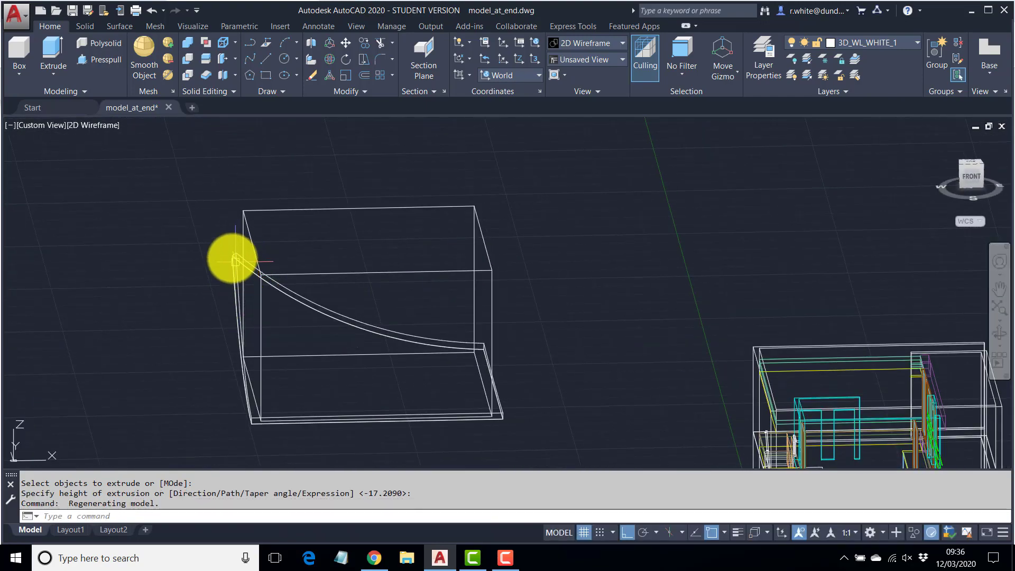
left_click(235, 260)
key("Escape")
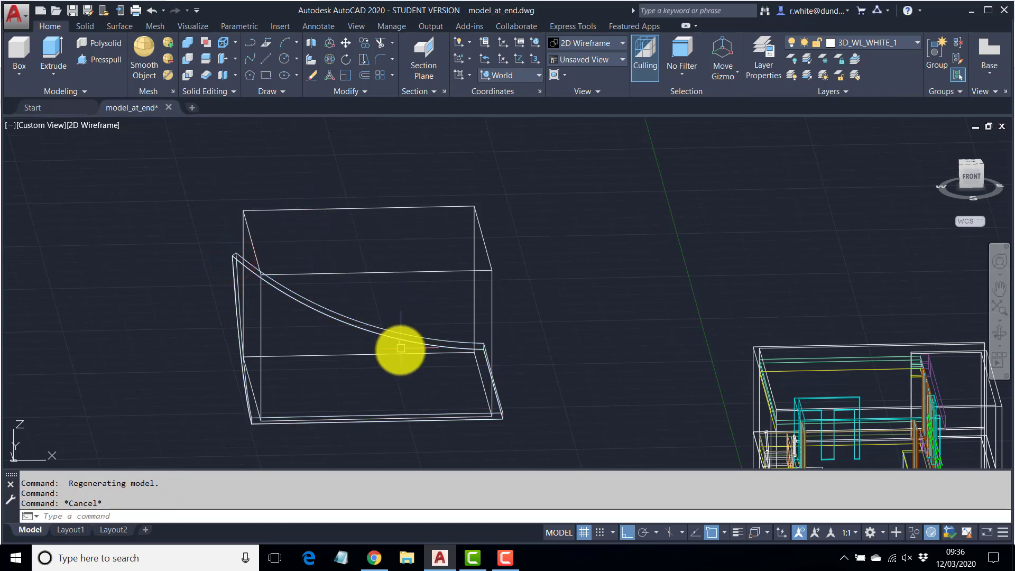
middle_click_drag(398, 315, 371, 307, "shift")
middle_click_drag(296, 297, 404, 315, "shift")
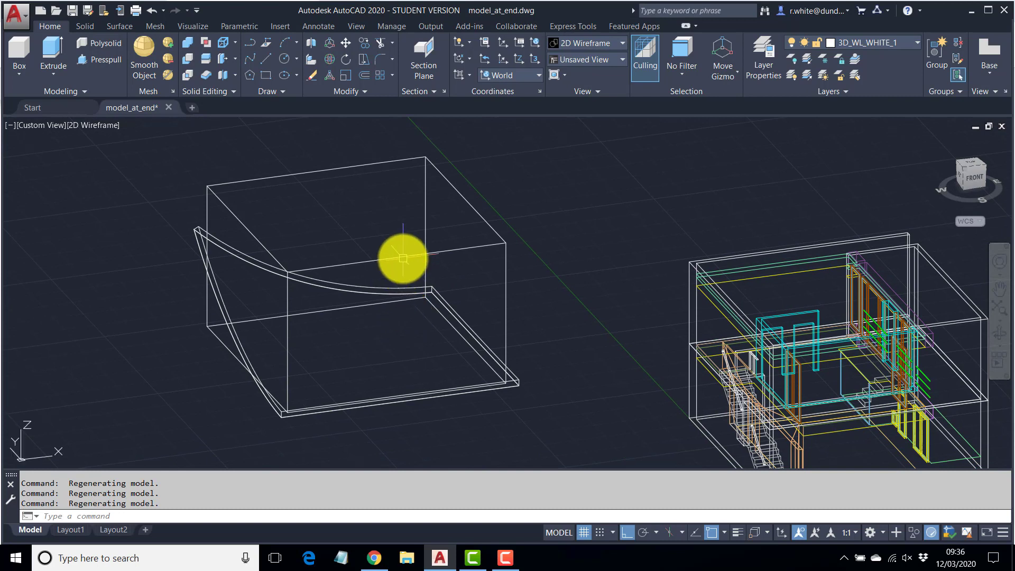
- Subtract the curved roof solid from the extruded block
left_click(196, 227)
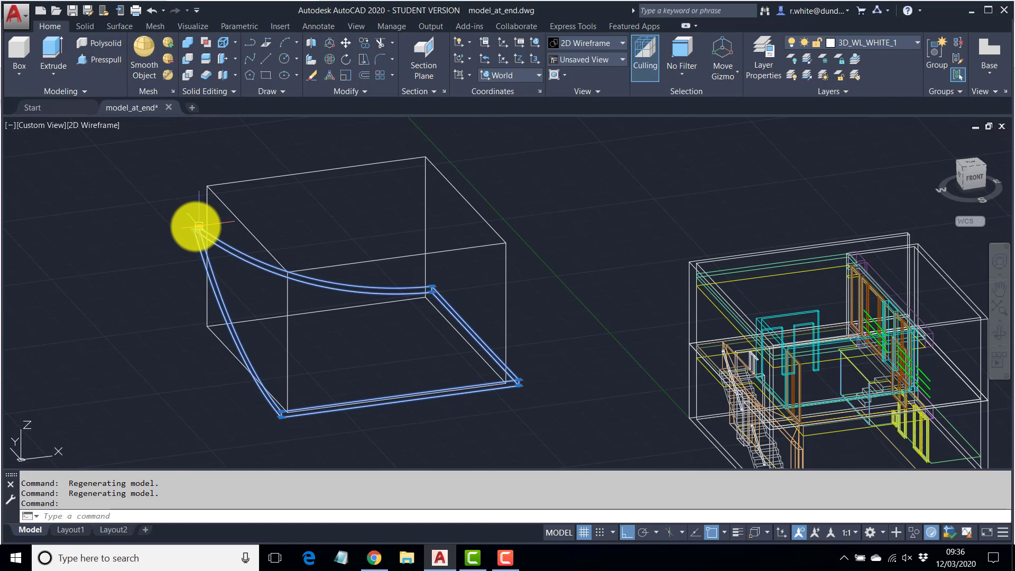
key("Escape")
key("Escape")
left_click(186, 57)
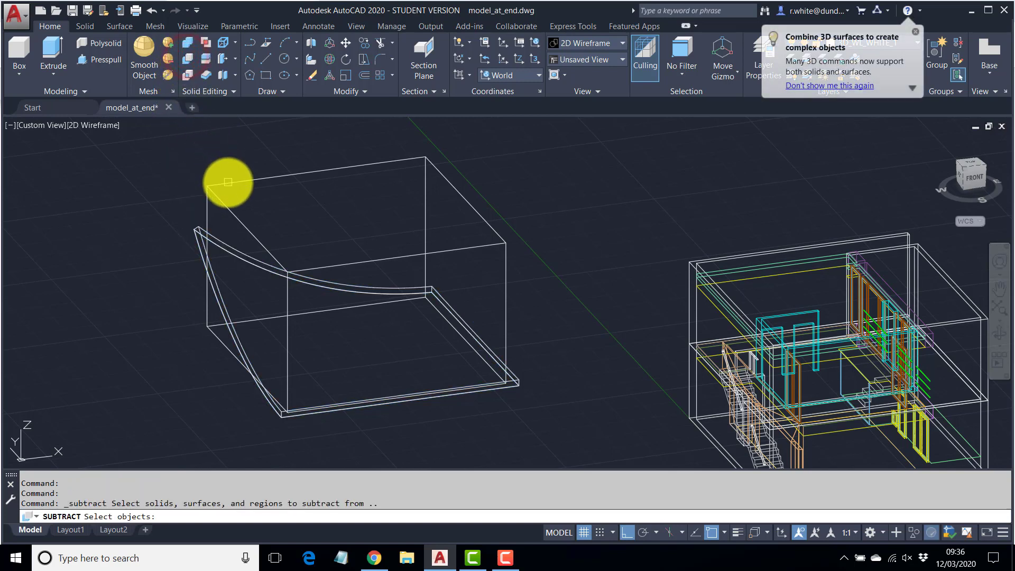
left_click(228, 182)
key("Return")
left_click(196, 229)
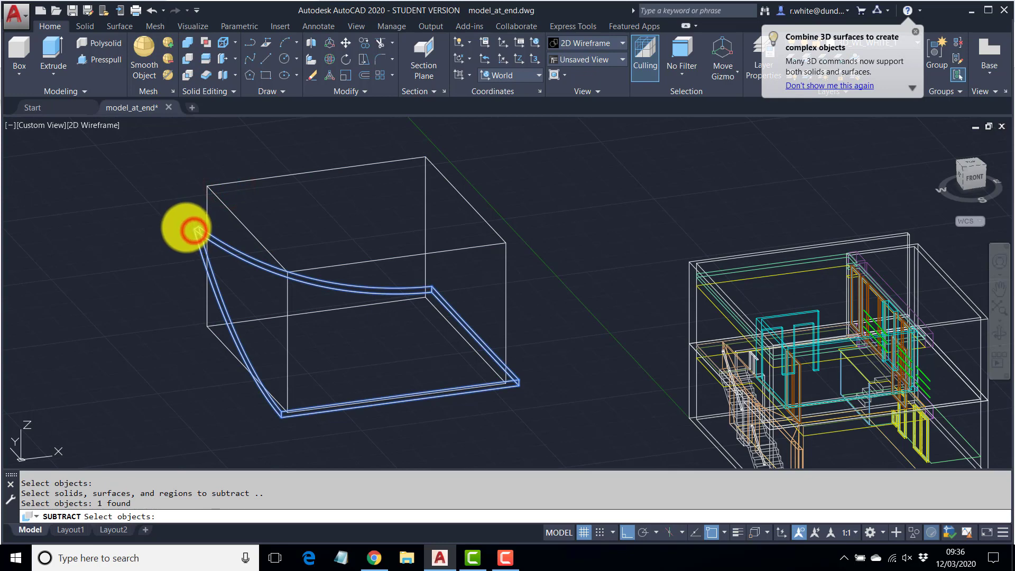
key("Return")
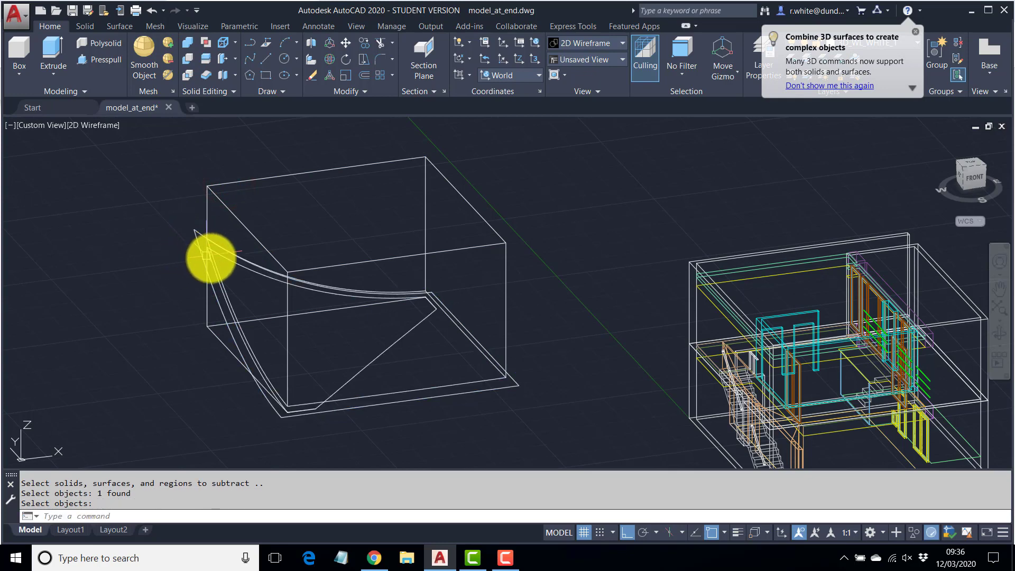
- Examine the subtracted block near the roof's high corner in Shaded with edges, and return to 2D Wireframe
scroll(210, 258, "up", 5)
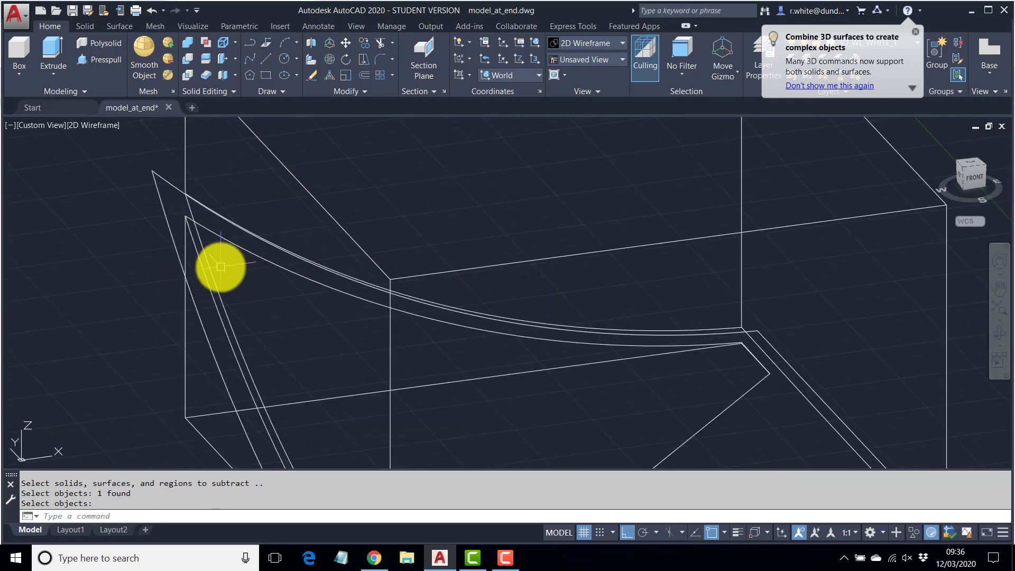
left_click(103, 124)
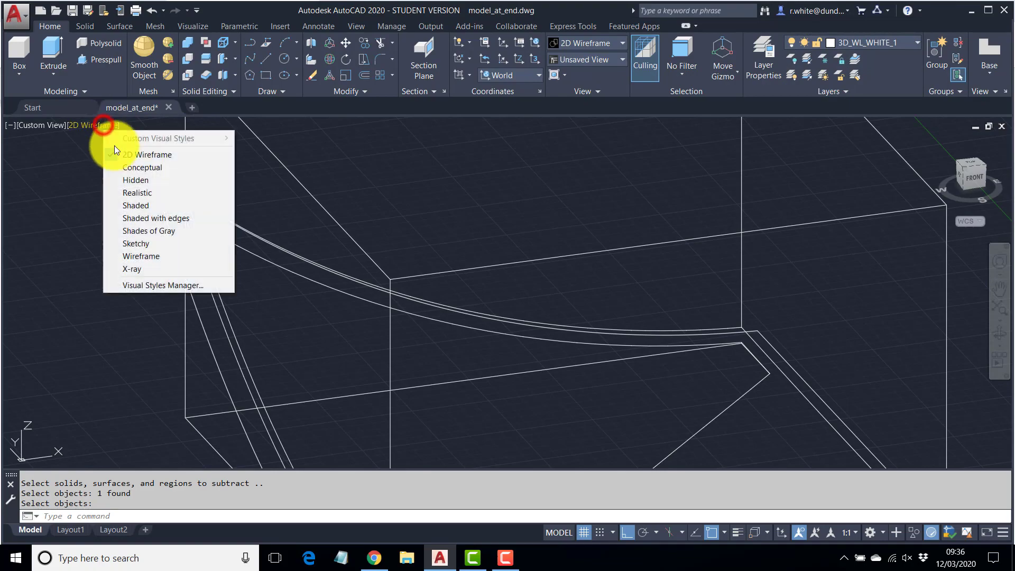
left_click(157, 219)
mouse_move(311, 356)
middle_mouse_down("shift")
mouse_move(329, 284)
mouse_move(215, 317)
mouse_move(313, 349)
mouse_move(286, 328)
middle_mouse_up("shift")
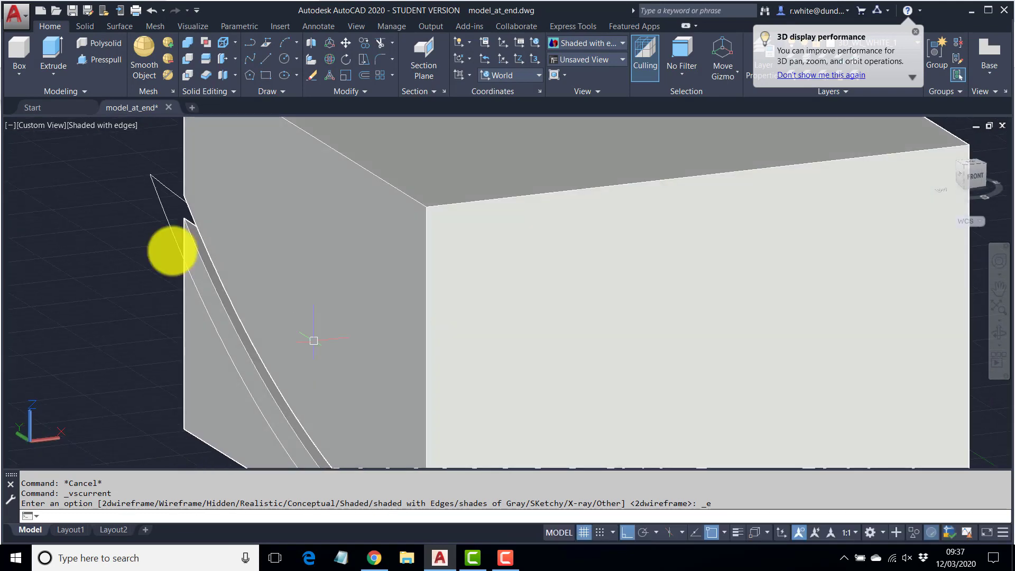
left_click(90, 125)
left_click(125, 155)
scroll(274, 249, "down", 3)
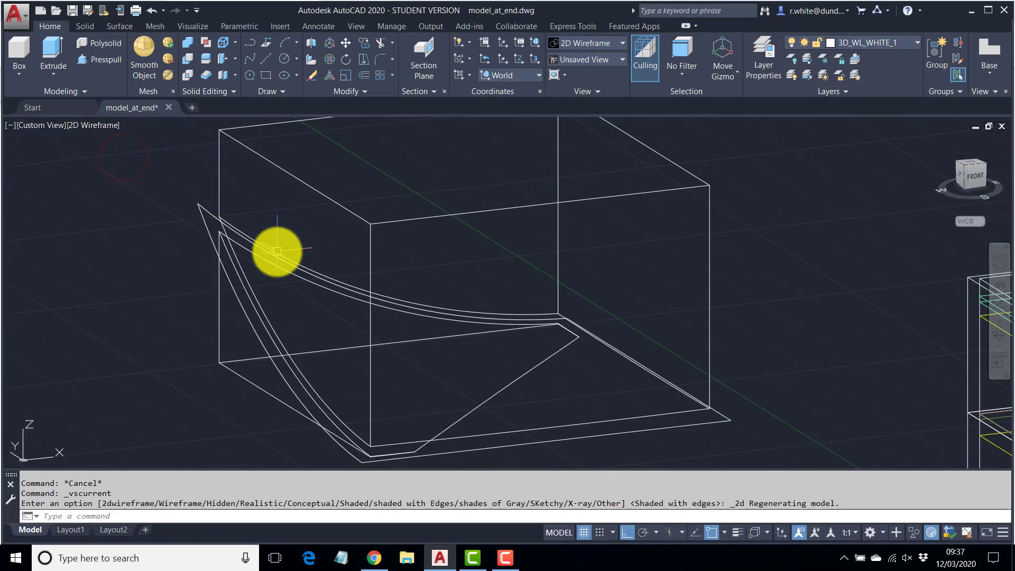
- Undo the view changes and the subtraction of the roof from the block
type("u")
key("Return")
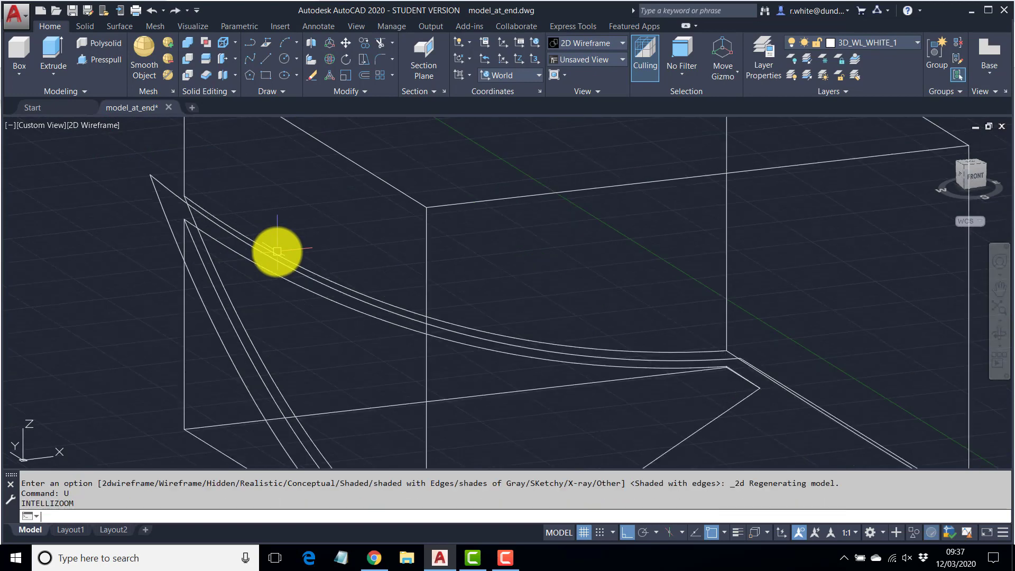
key("Return")
key("Return")
key("Return")
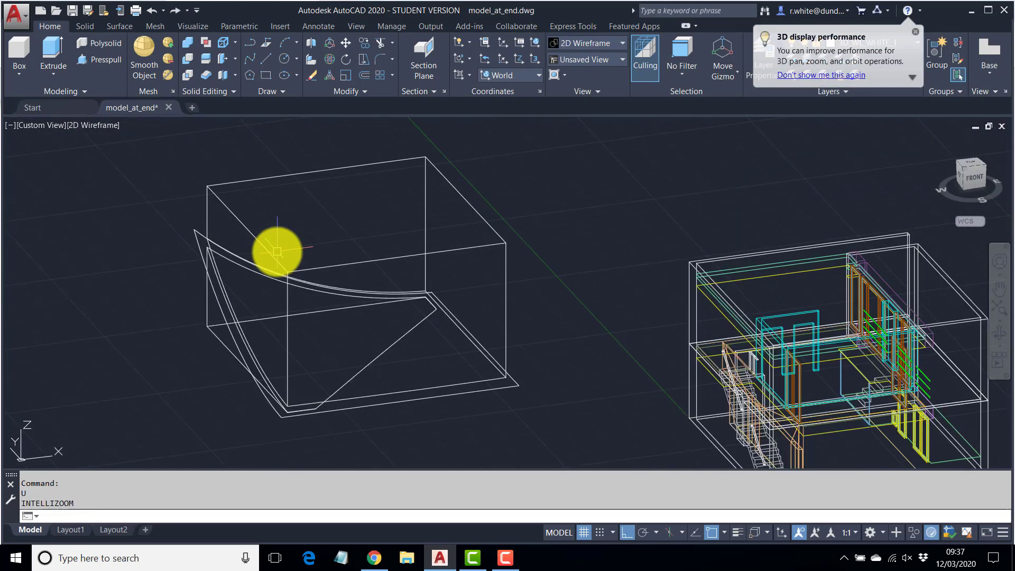
key("Return")
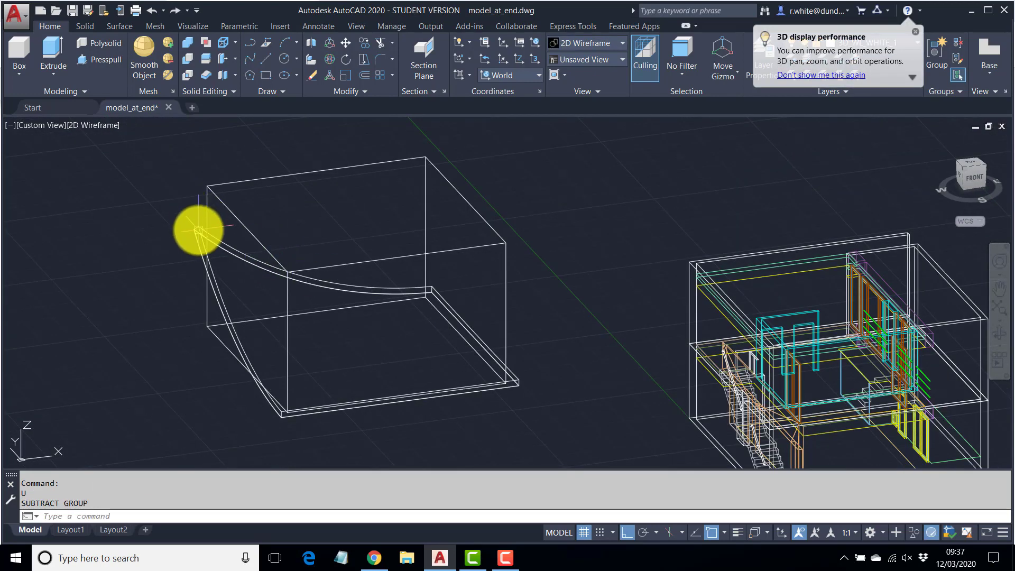
- Copy the curved roof solid in place, using its highest corner as both base point and destination
left_click(363, 42)
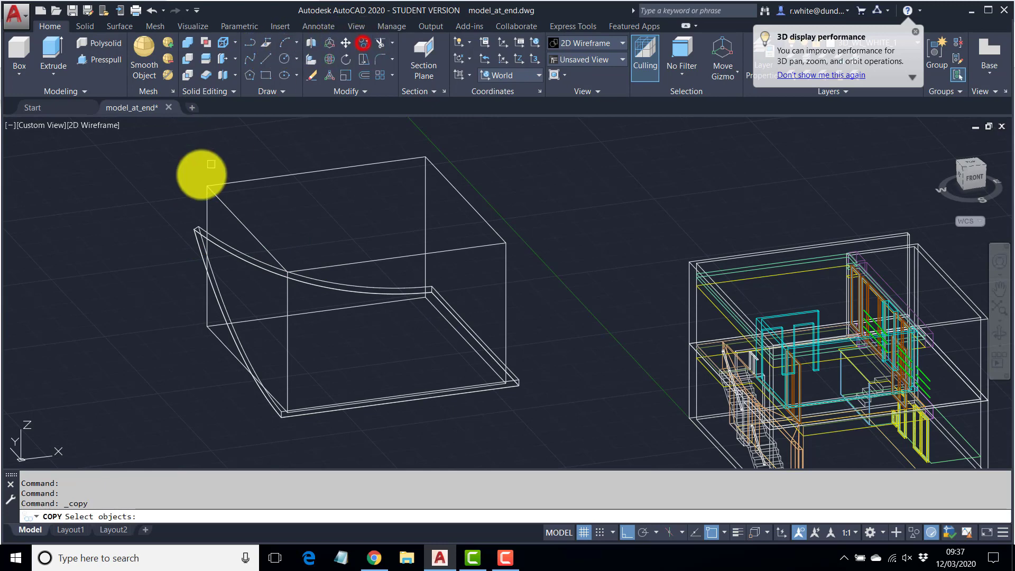
left_click(199, 224)
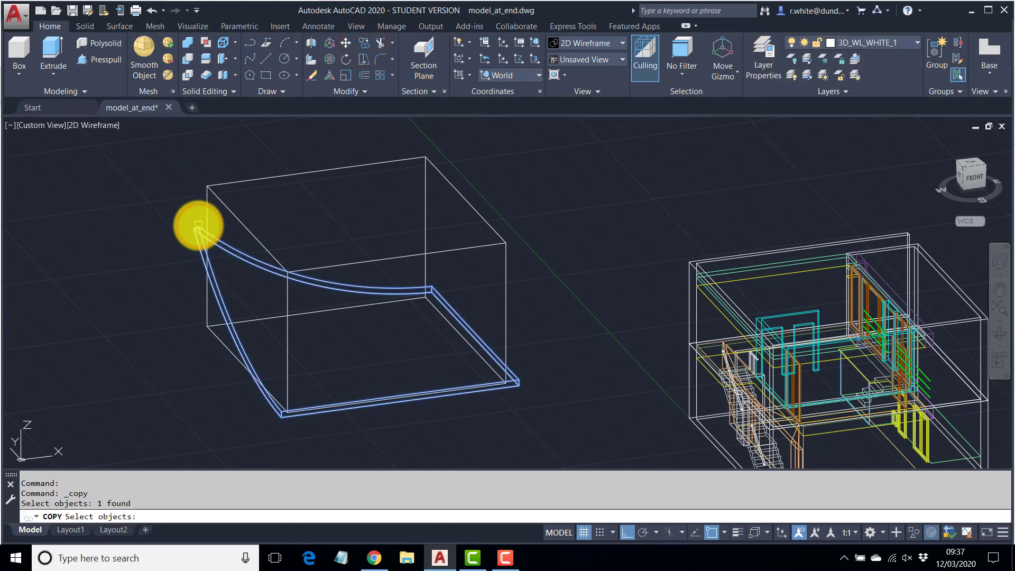
key("Return")
scroll(199, 225, "up", 4)
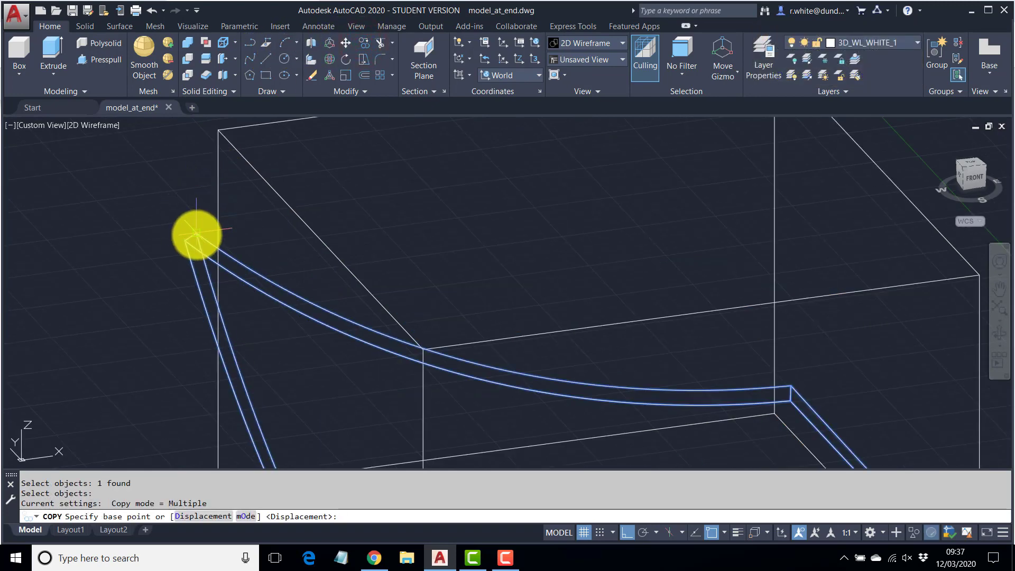
left_click(196, 233)
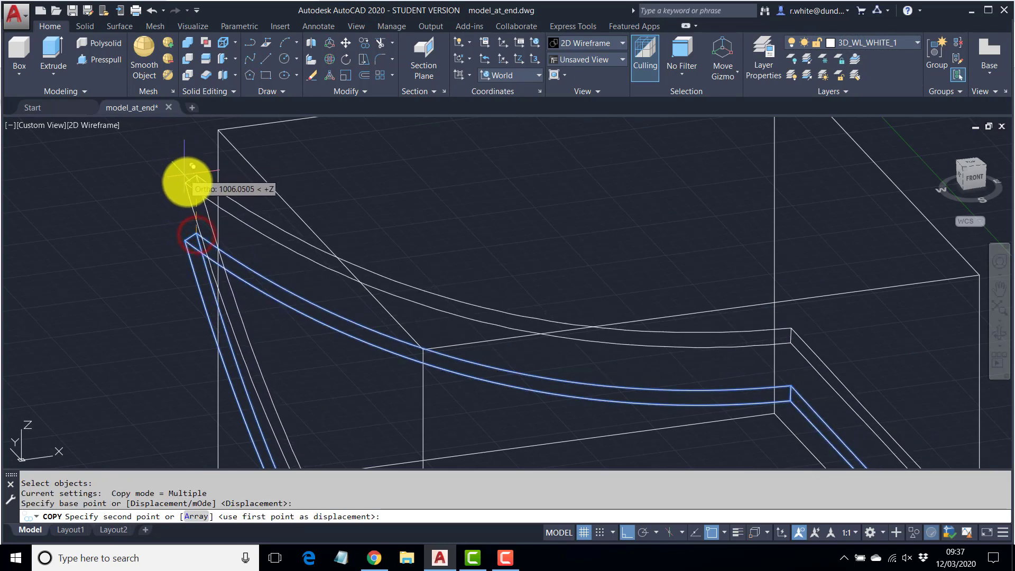
left_click(199, 236)
key("Return")
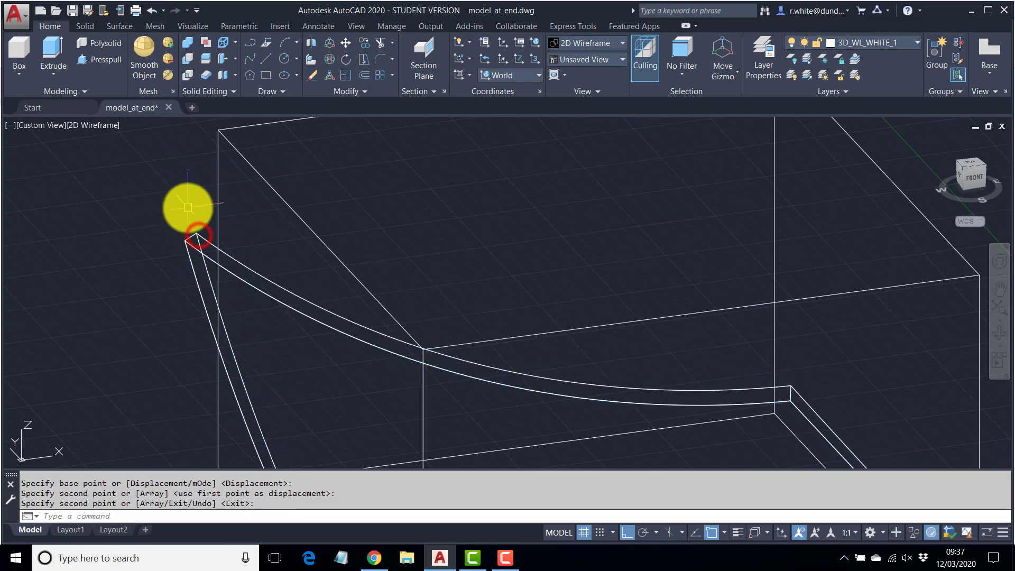
scroll(232, 291, "down", 5)
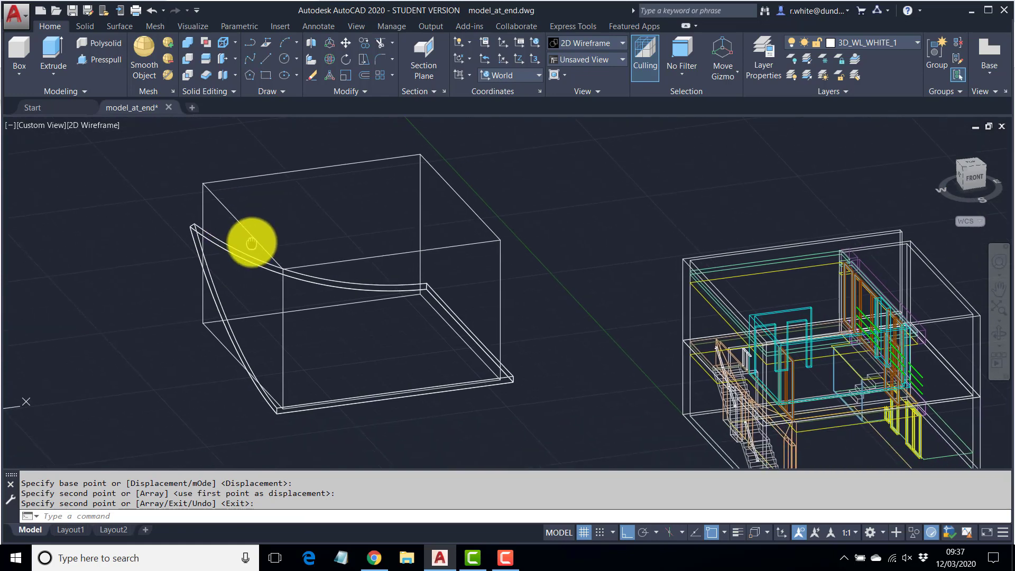
- Subtract one of the two coincident curved roof solids from the extruded block
left_click(189, 55)
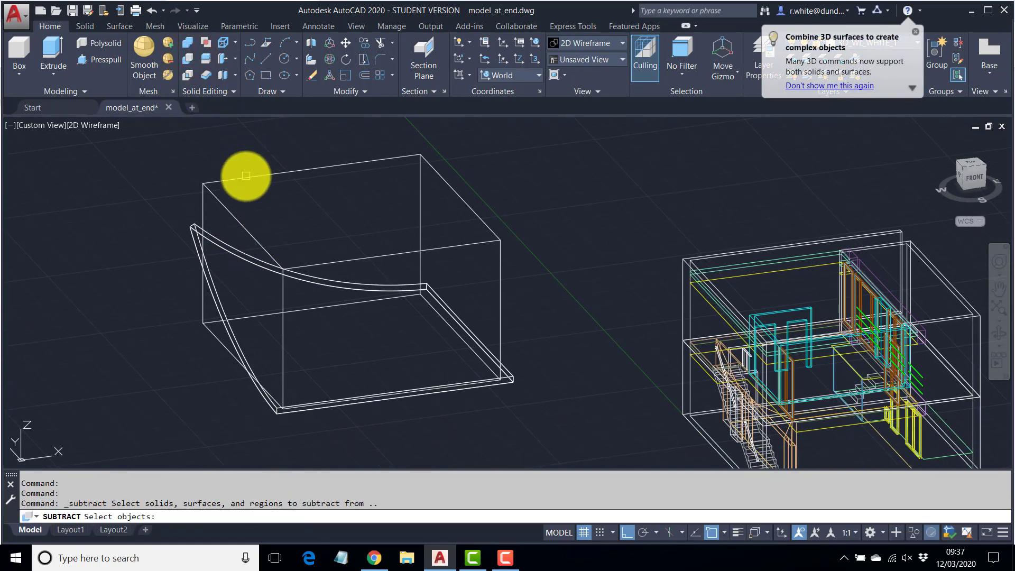
left_click(246, 176)
key("Return")
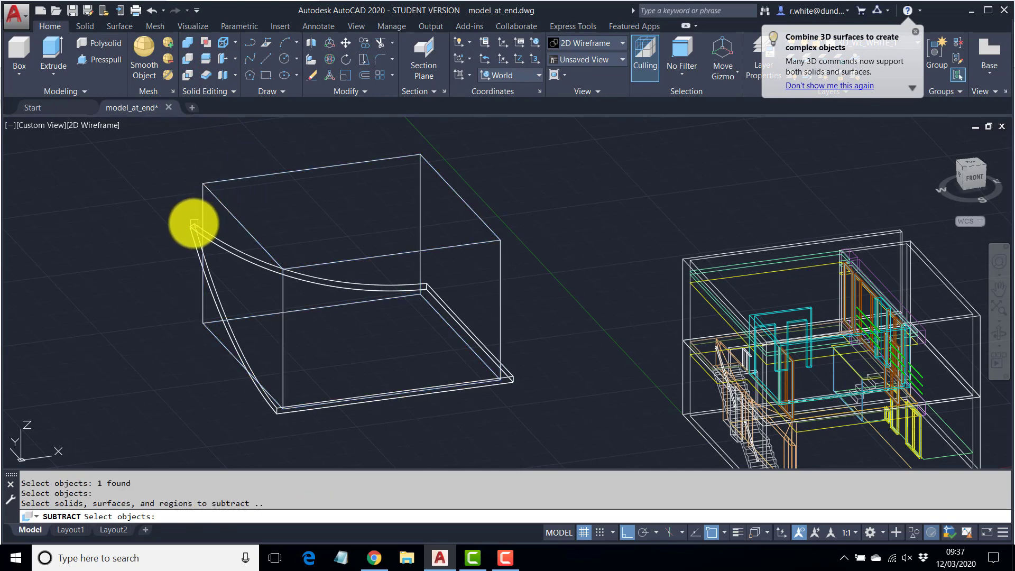
left_click(194, 224)
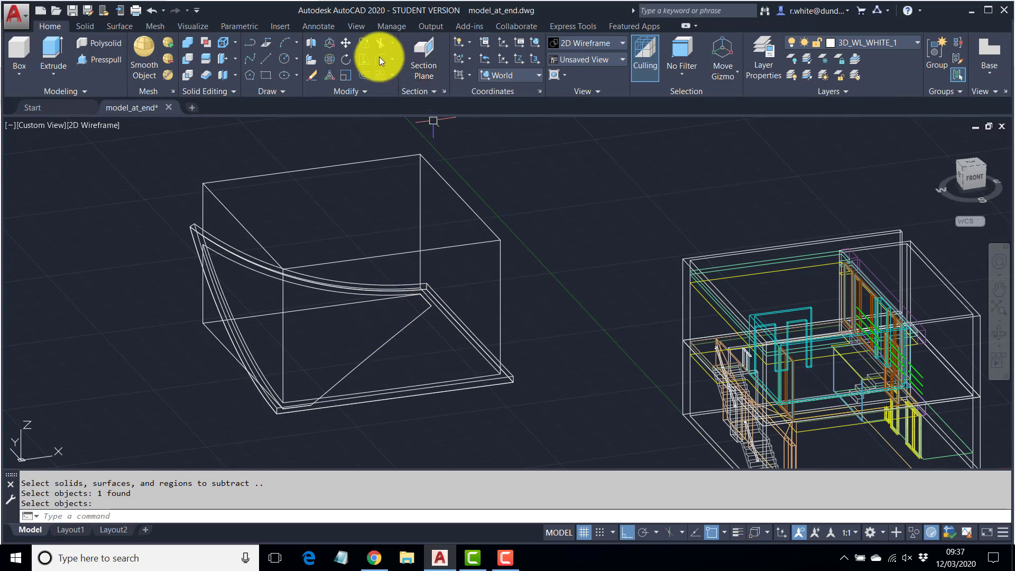
- Separate the subtracted block into independent solids with the Separate body editing option
left_click(84, 26)
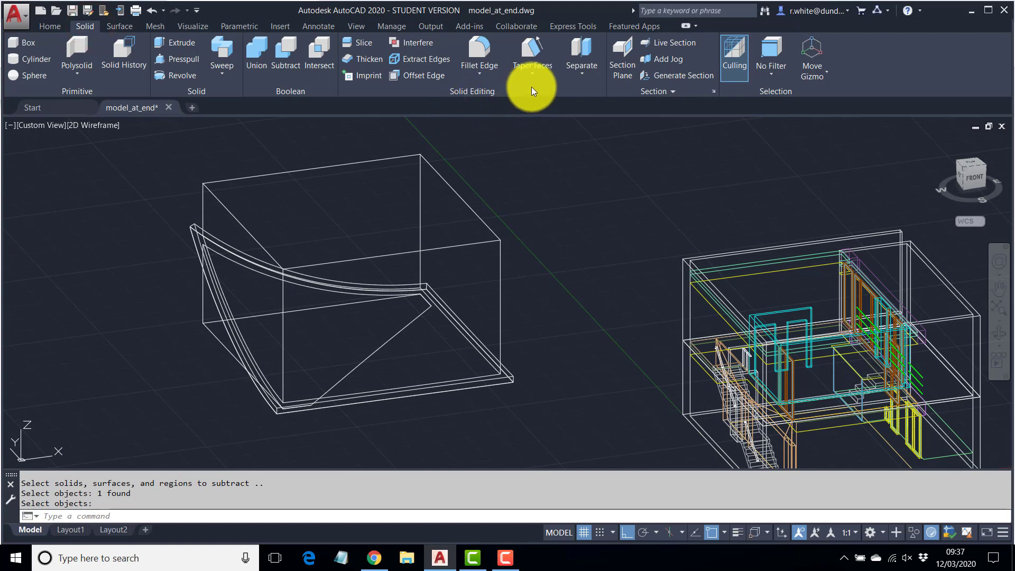
left_click(583, 75)
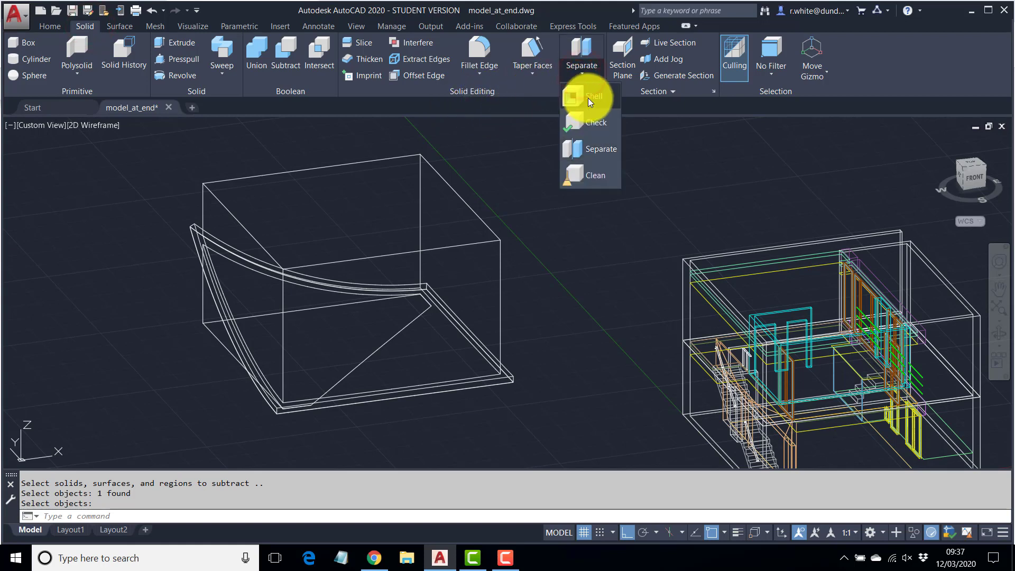
left_click(588, 98)
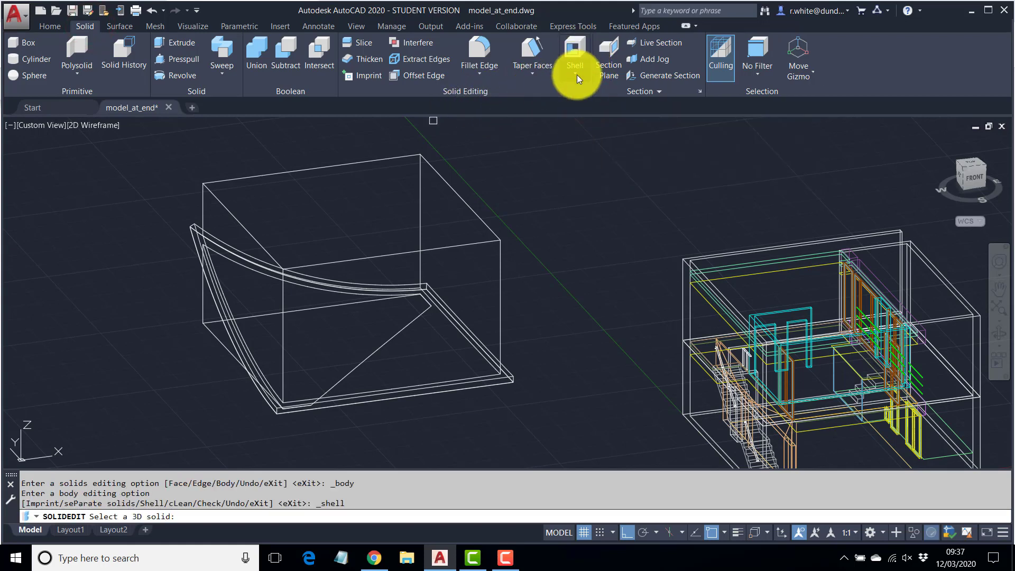
left_click(576, 73)
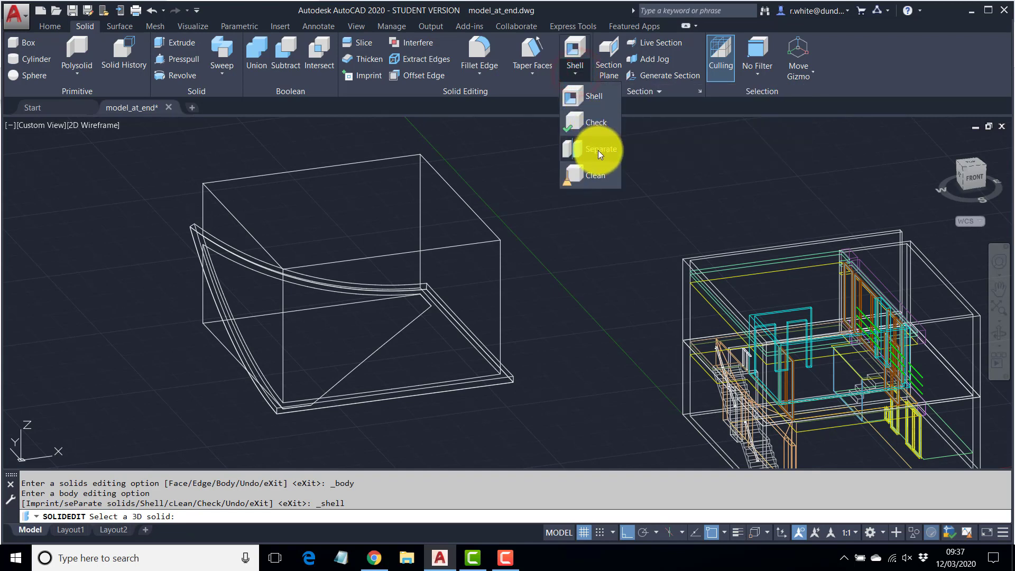
left_click(599, 151)
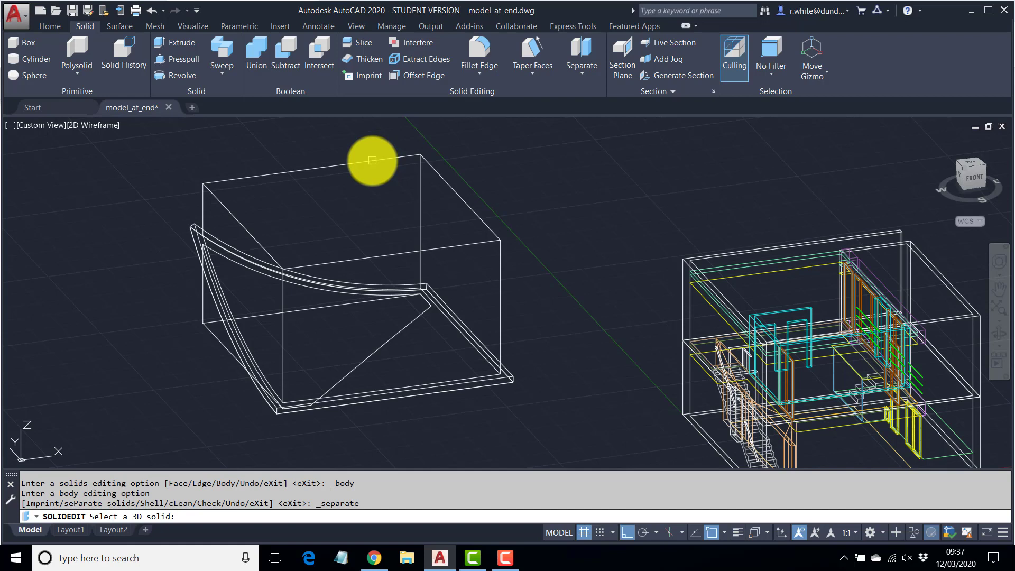
left_click(372, 160)
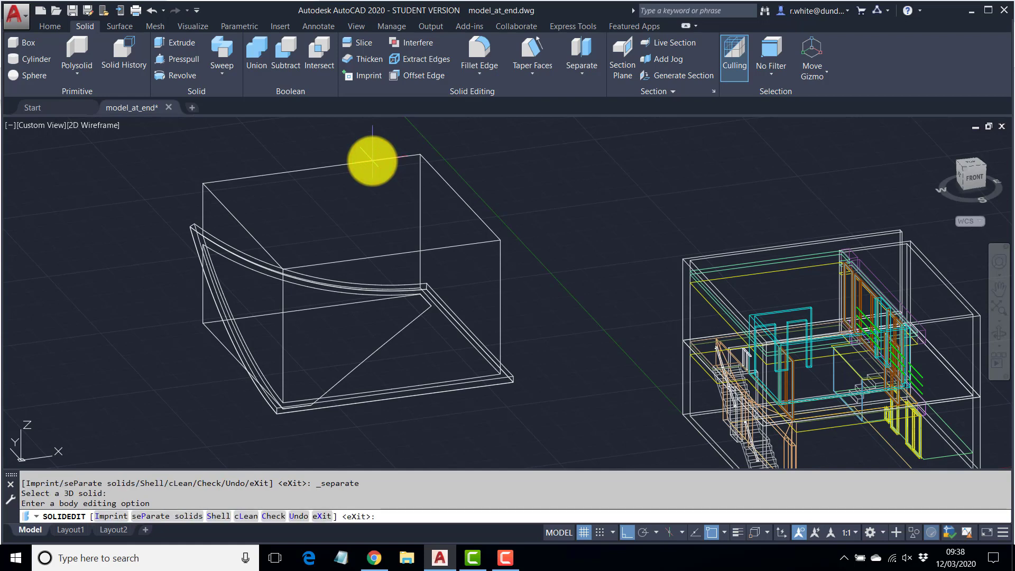
key("Return")
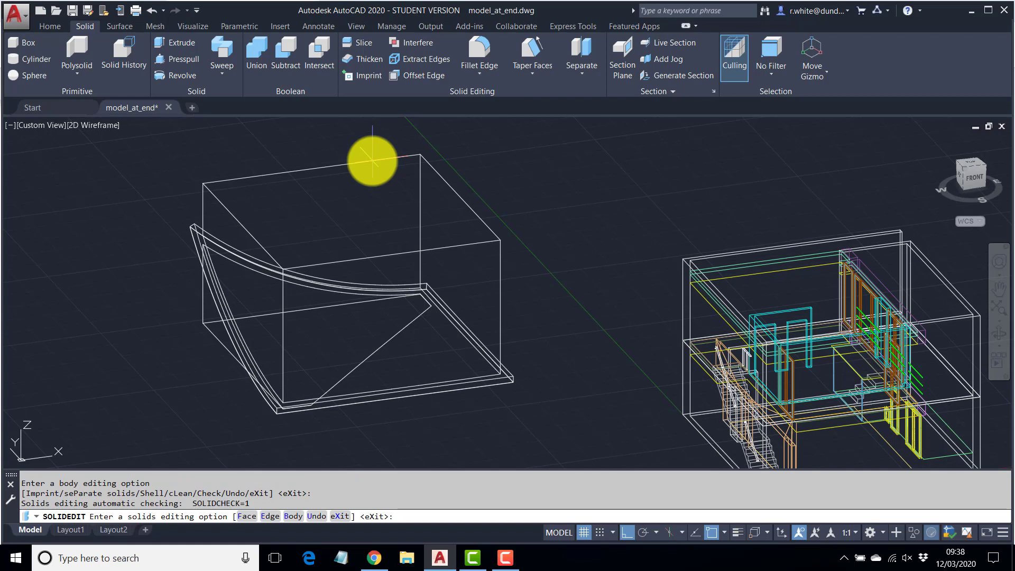
key("Return")
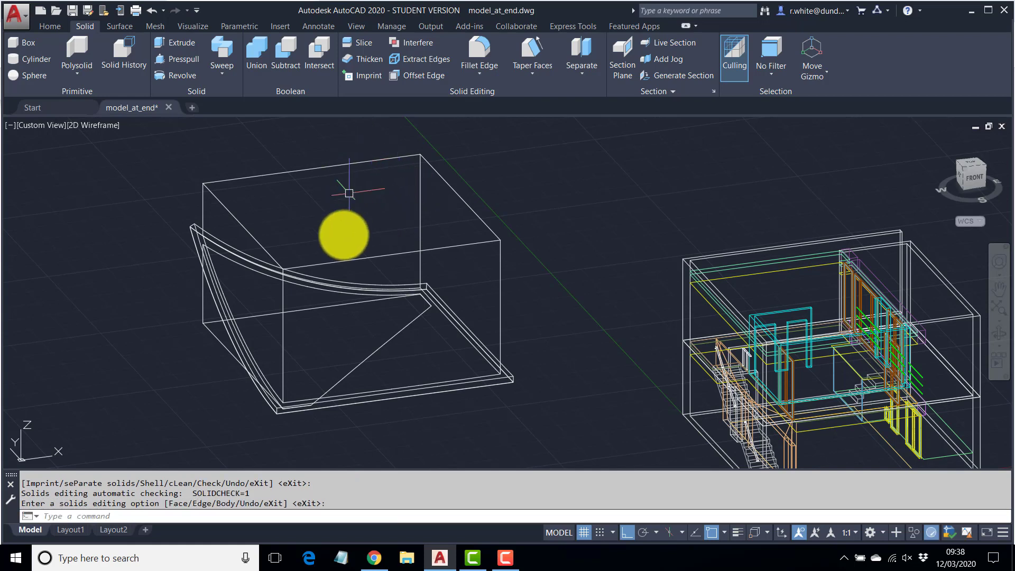
- Delete the part of the block above the curved roof, keeping the piece beneath it
left_click(208, 334)
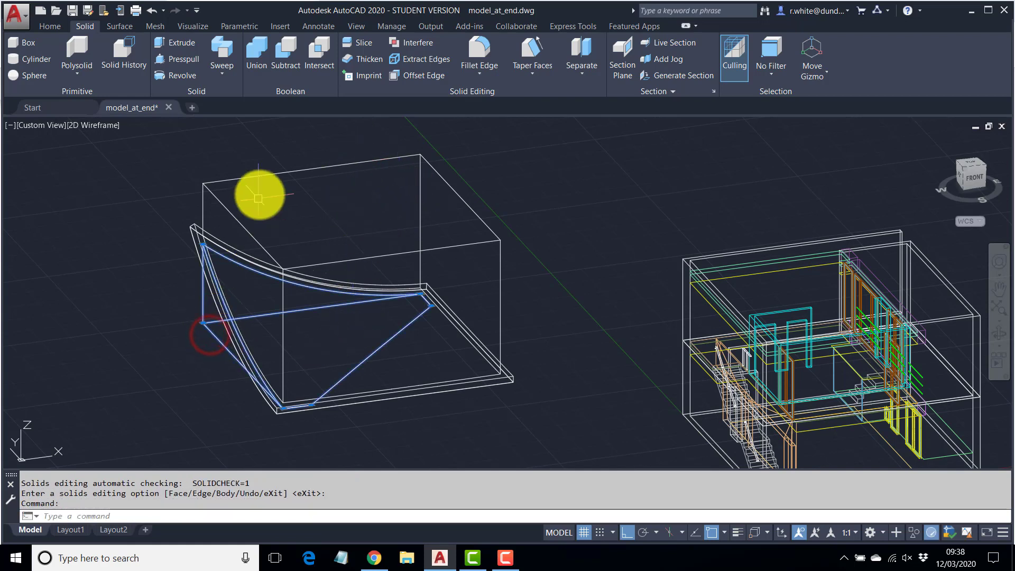
key("Escape")
left_click(269, 175)
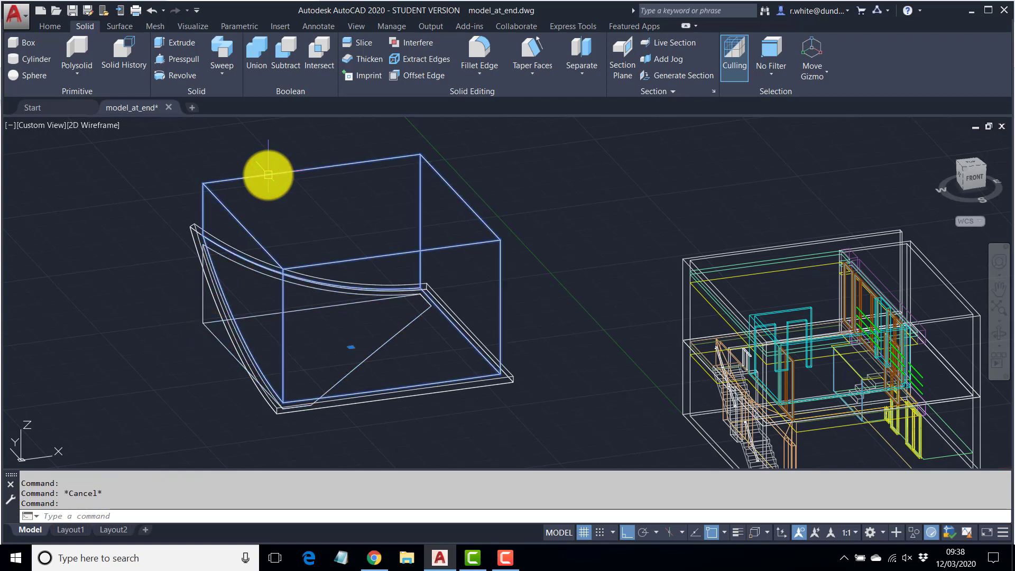
key("Delete")
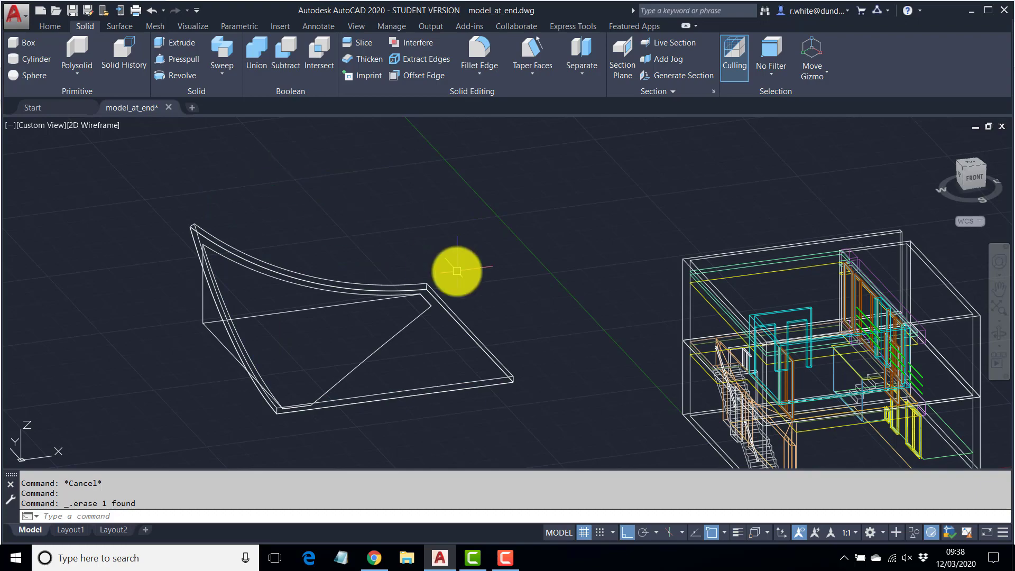
middle_click_drag(449, 300, 421, 279, "shift")
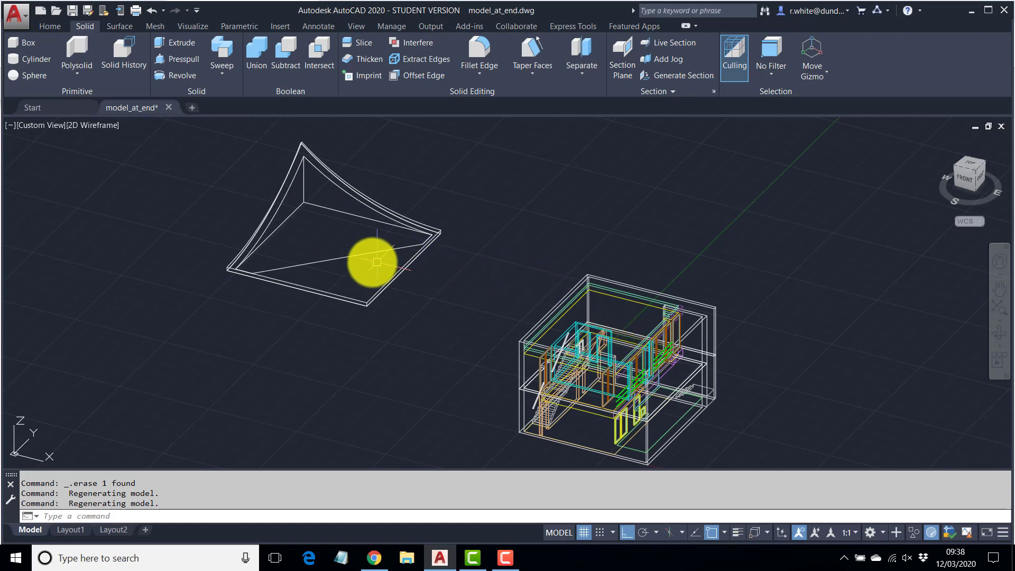
middle_click_drag(317, 233, 394, 240, "shift")
scroll(257, 227, "up", 4)
scroll(339, 254, "down", 2)
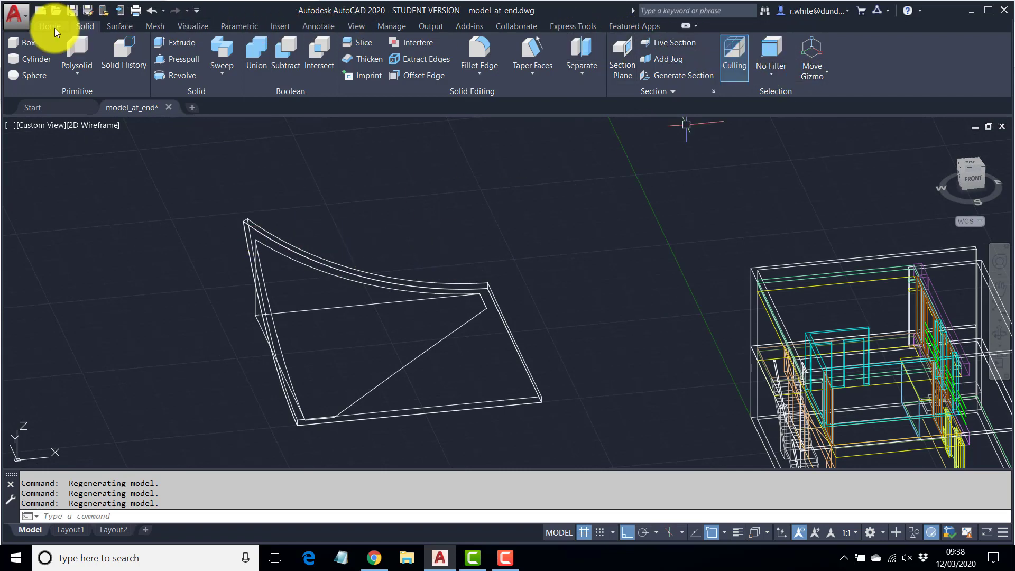
- Create a layer named 3D_RF_TILES and set its color to index 91
left_click(51, 26)
left_click(757, 55)
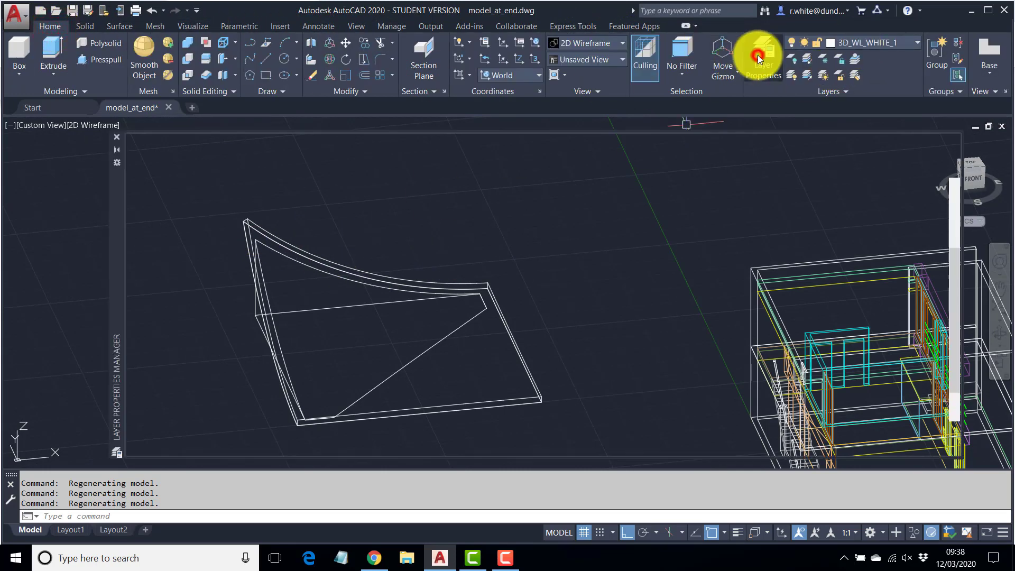
left_click(351, 159)
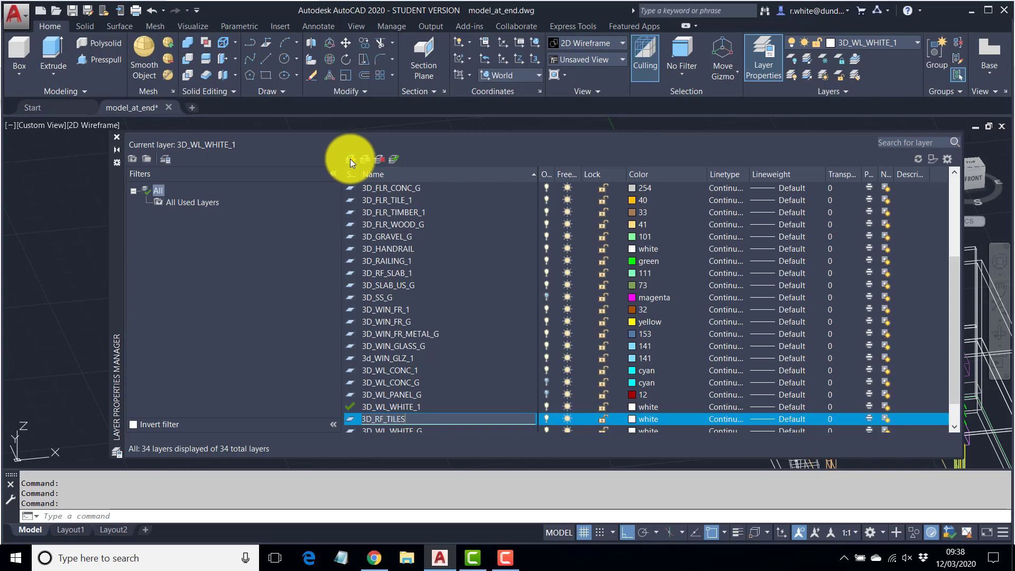
left_click(632, 419)
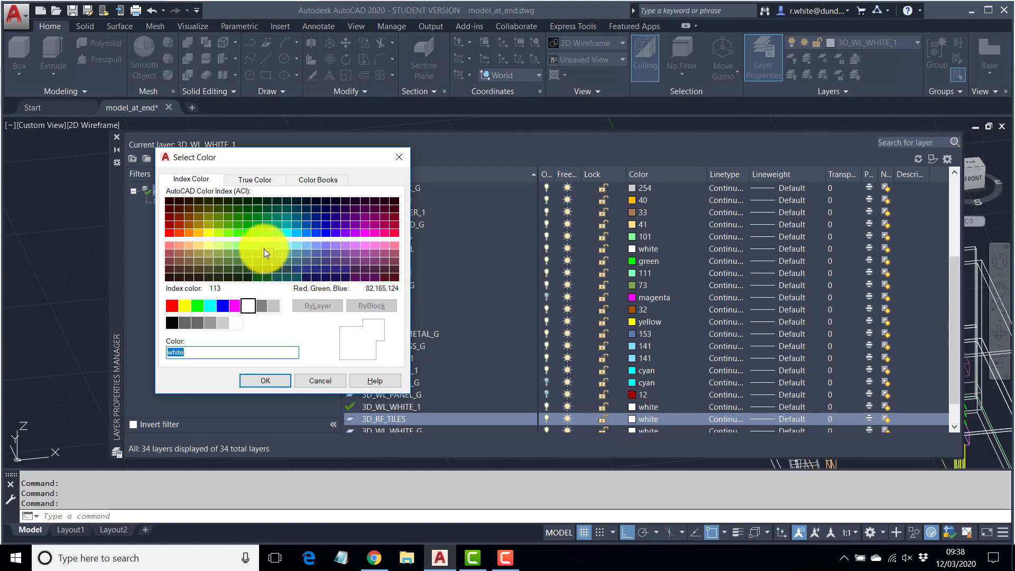
left_click(248, 233)
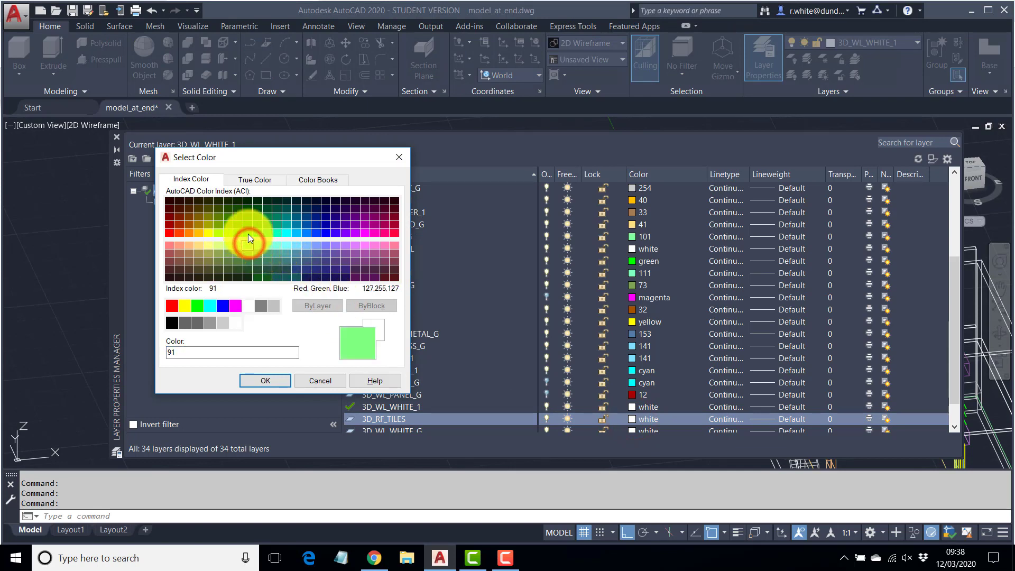
left_click(247, 232)
left_click(248, 246)
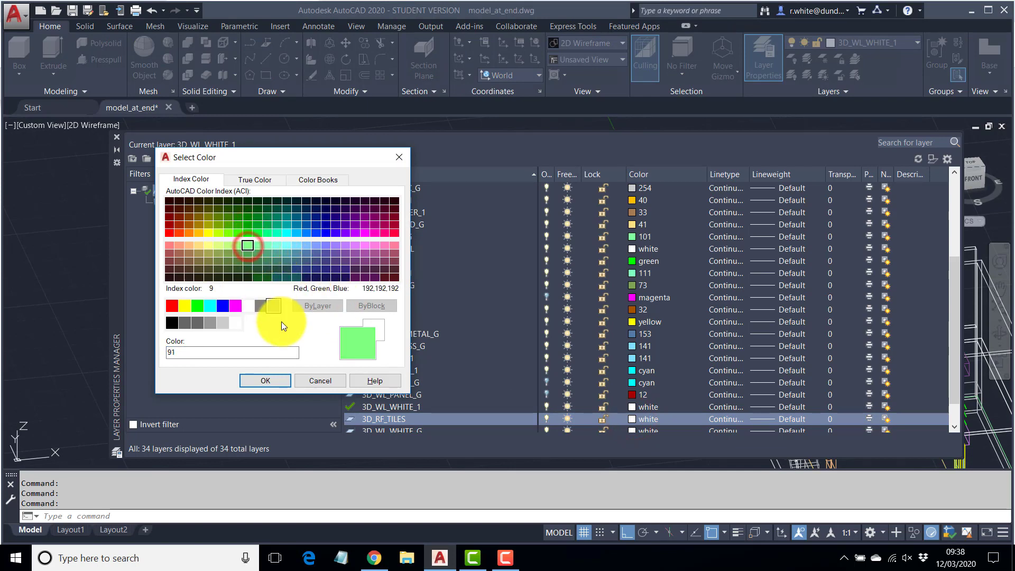
left_click(265, 381)
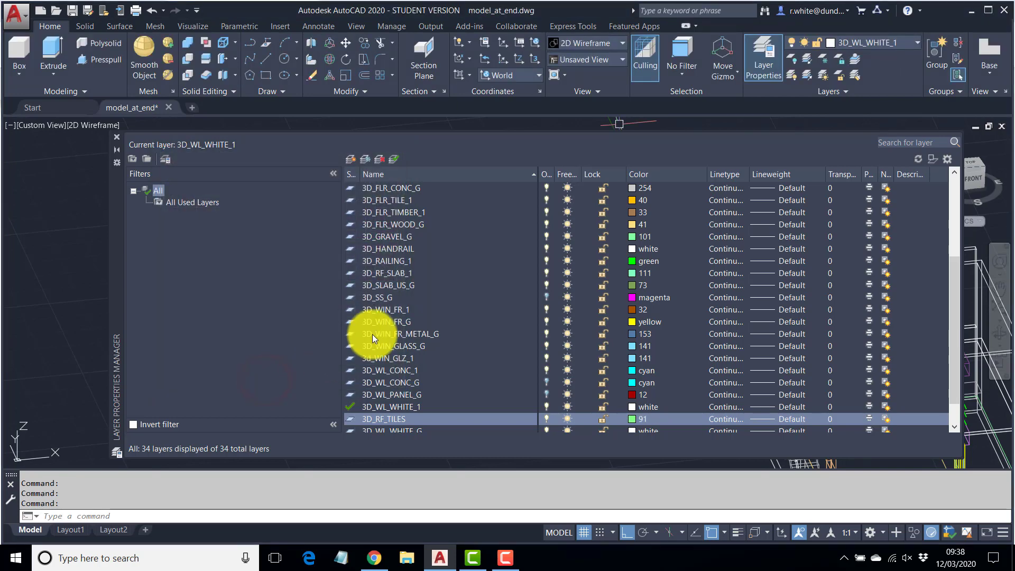
left_click(116, 137)
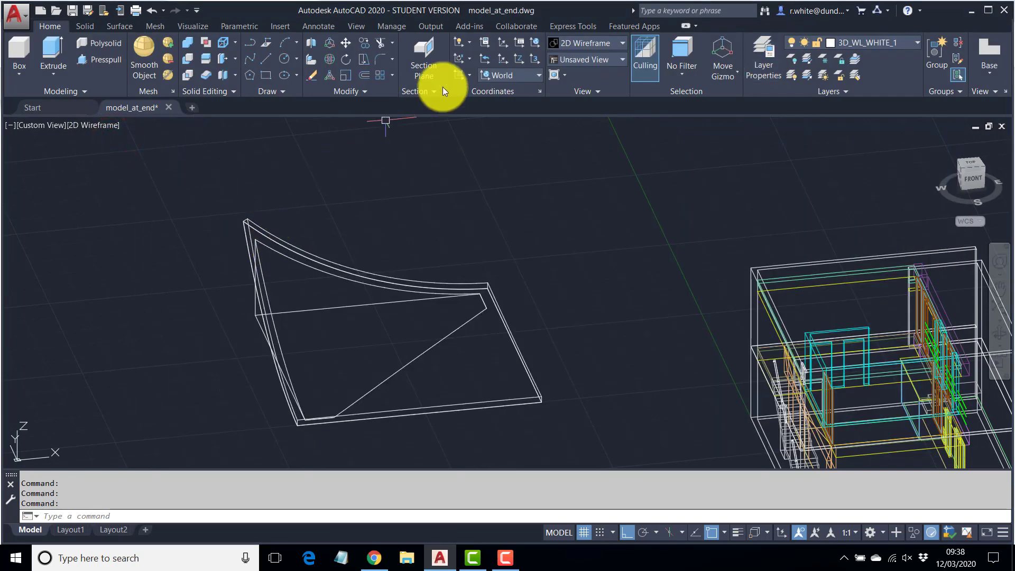
- Create a layer named 3D_RF_SOFFIT
left_click(772, 52)
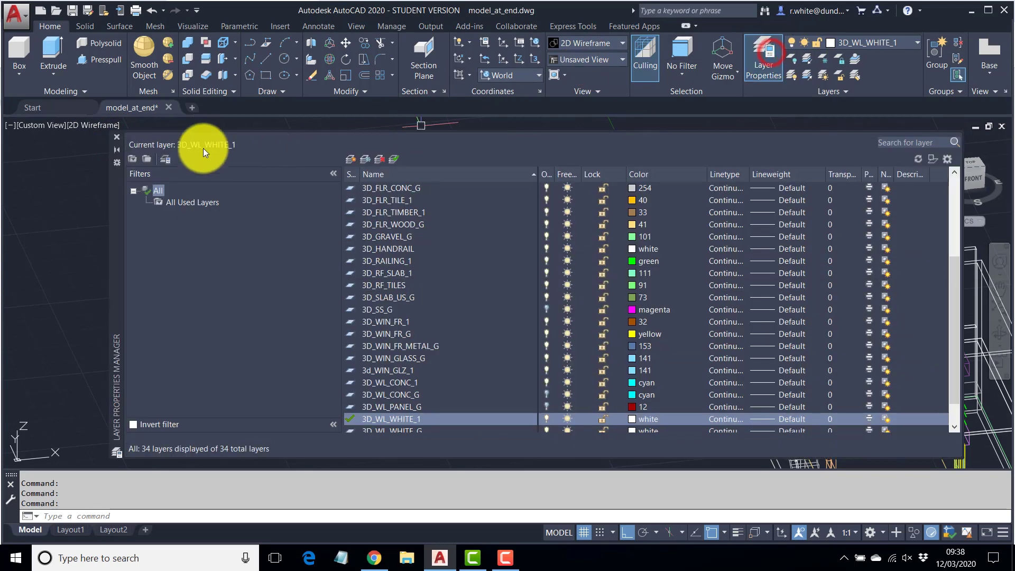
left_click(350, 159)
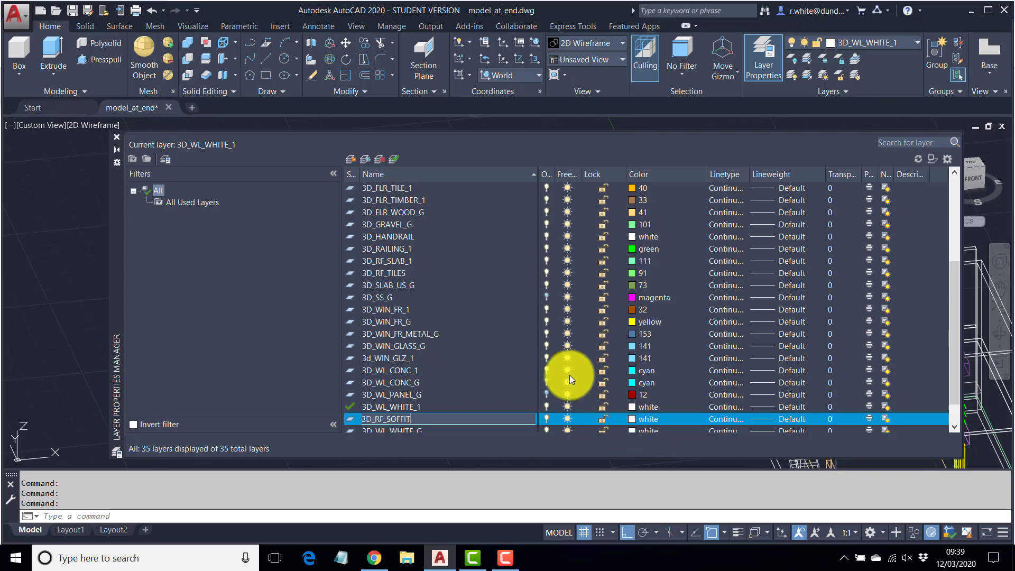
left_click(117, 139)
scroll(339, 306, "down", 2)
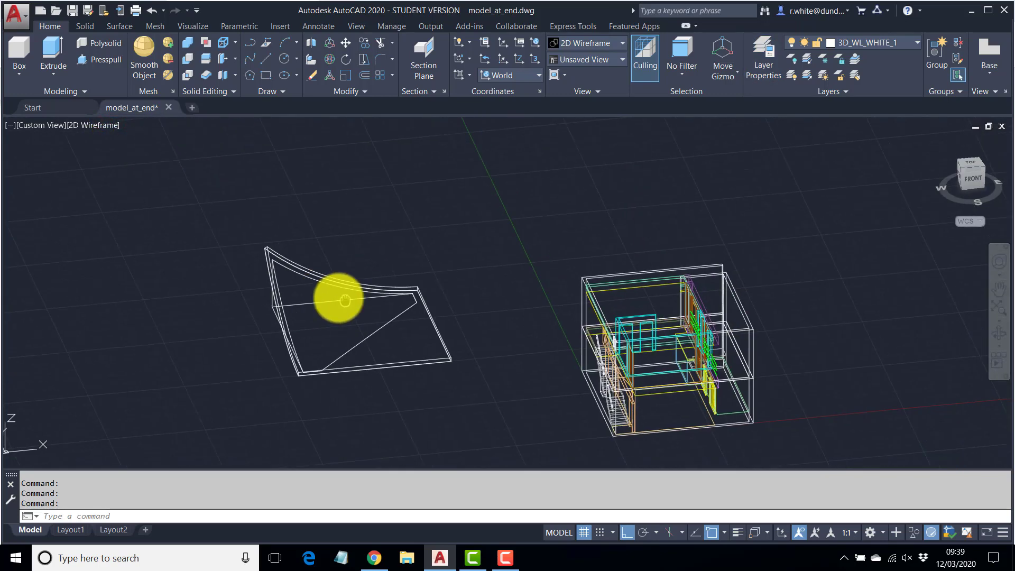
middle_click_drag(345, 301, 330, 295)
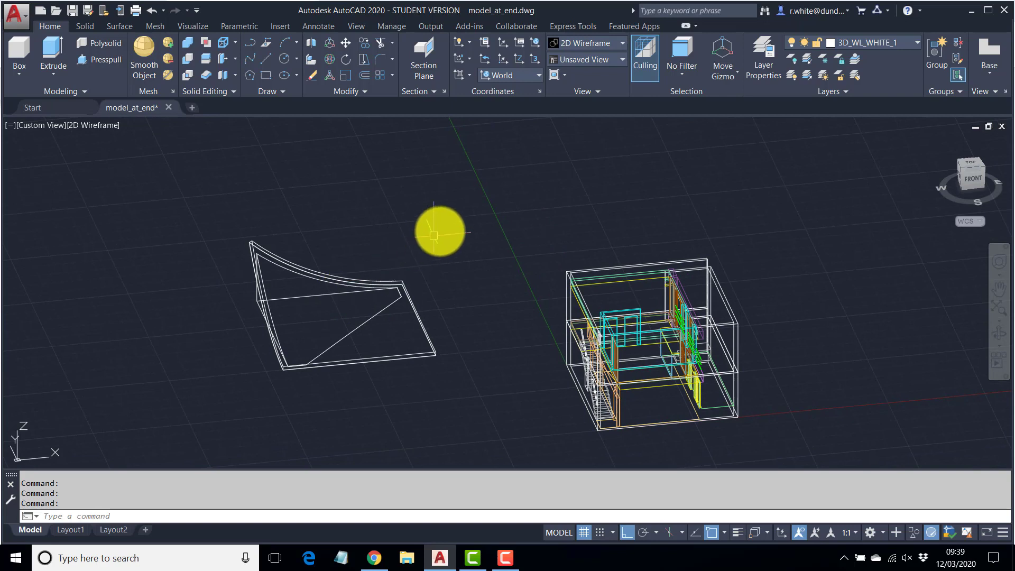
left_click(299, 297)
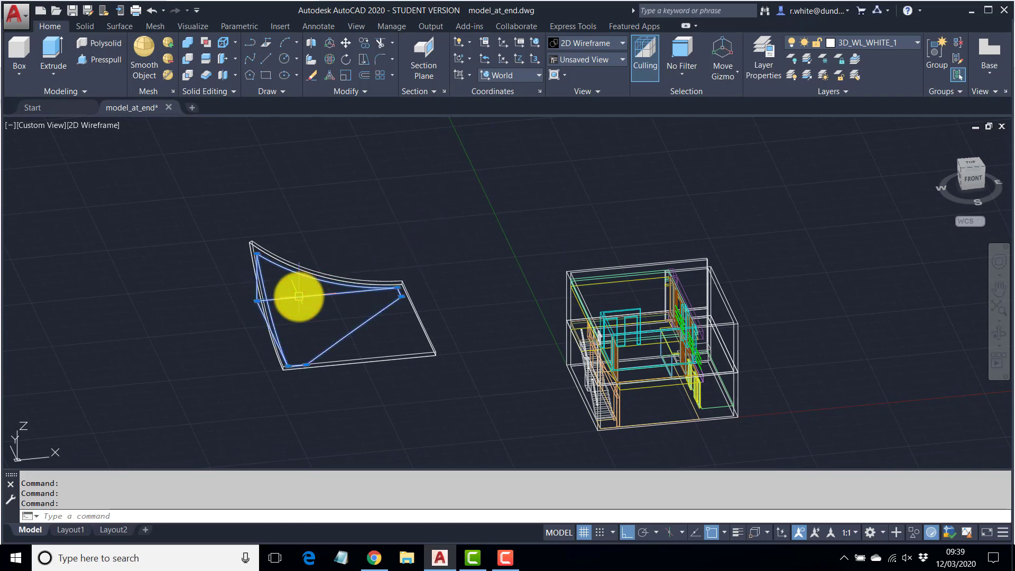
key("Escape")
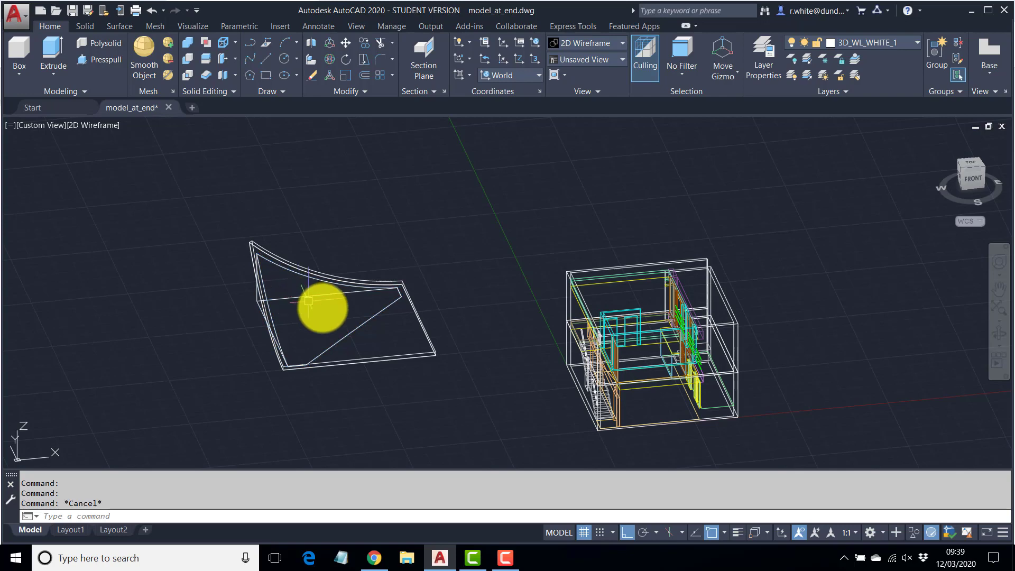
- Explode the curved roof solid into its separate faces
scroll(255, 244, "up", 5)
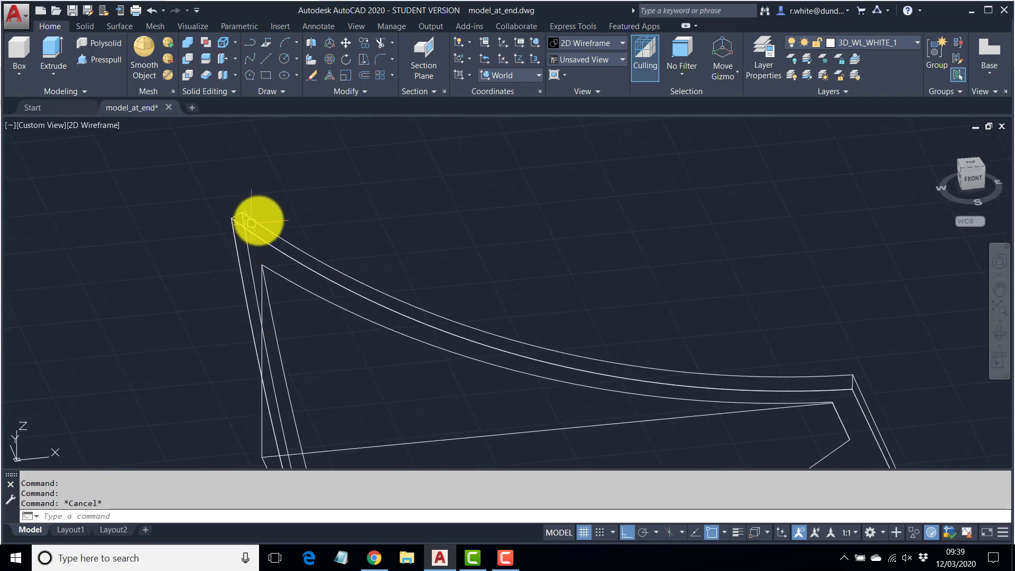
scroll(254, 220, "up", 3)
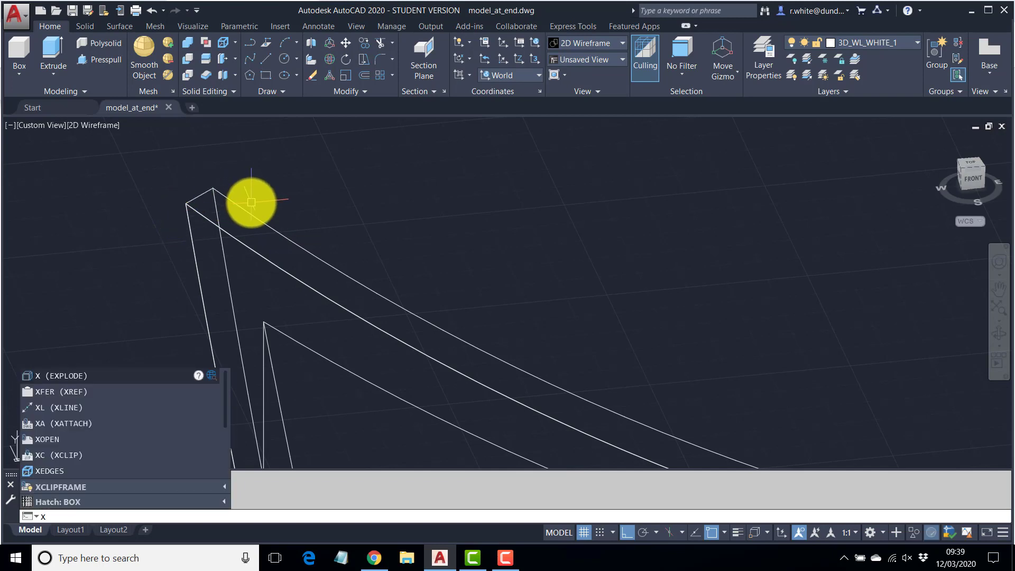
key("Return")
left_click(256, 215)
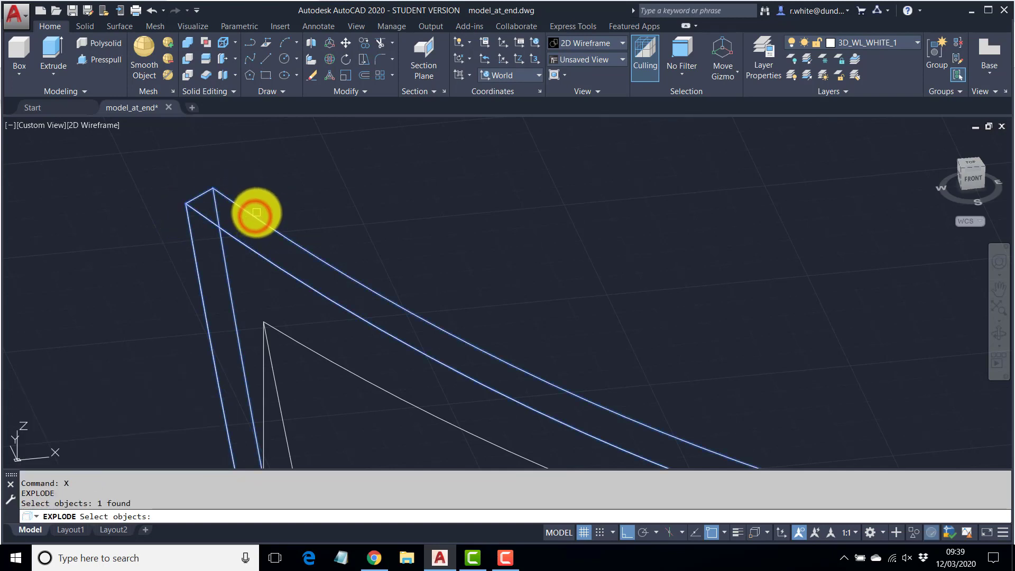
key("Return")
scroll(275, 220, "down", 4)
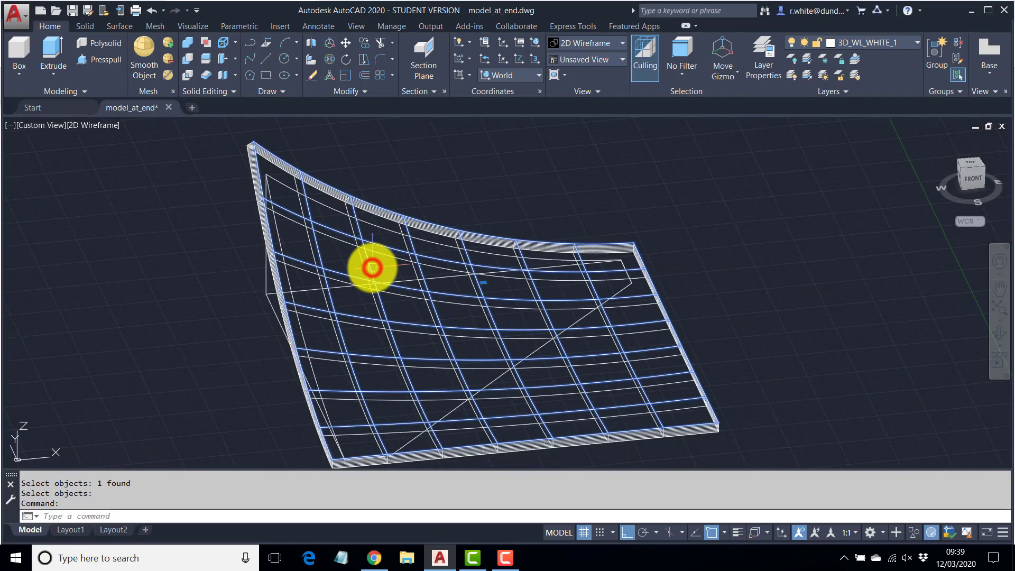
middle_click_drag(408, 295, 424, 290, "shift")
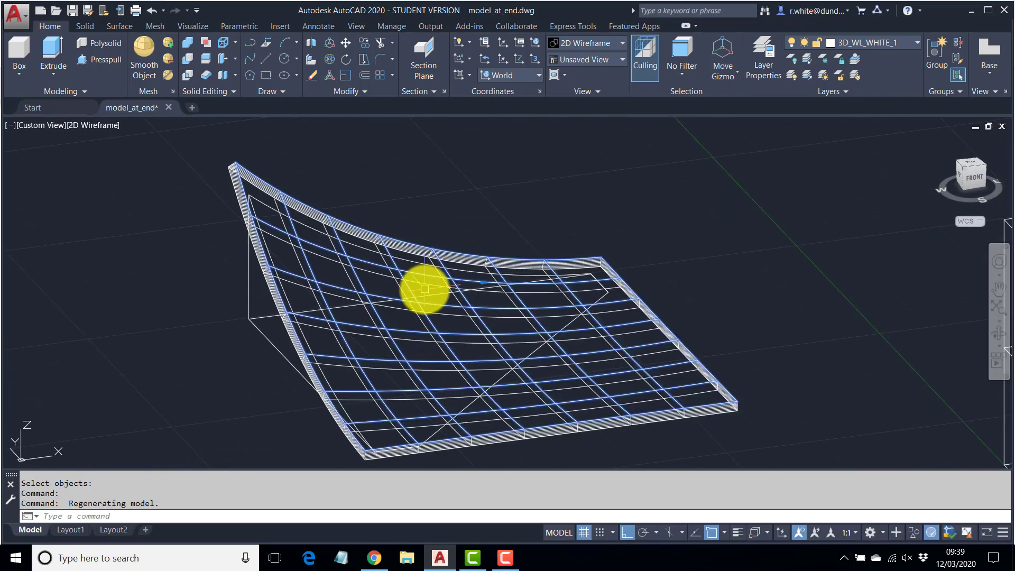
- Leave the layer of the top roof surface as it is and undo the explode of the curved roof
left_click(915, 43)
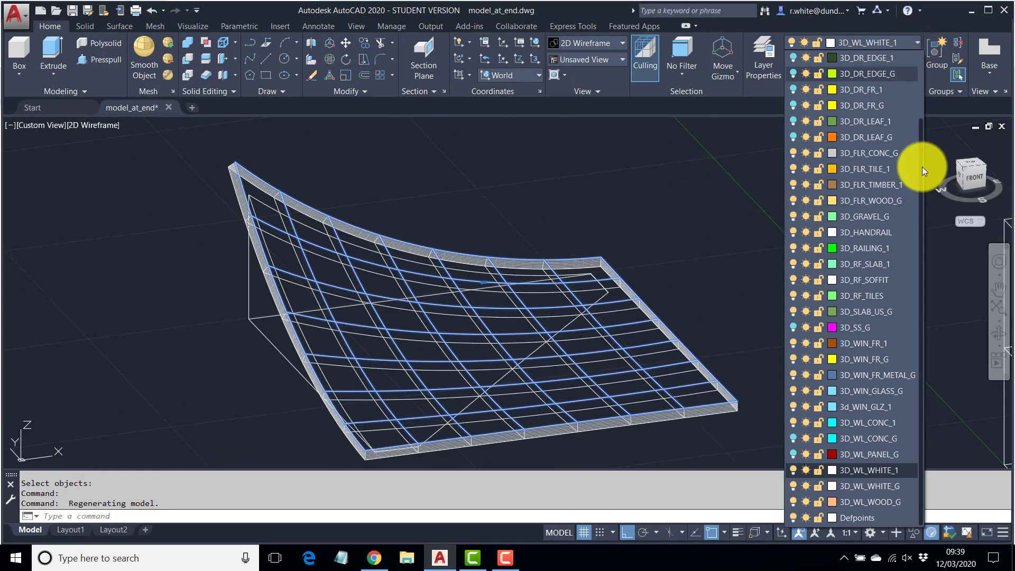
left_click_drag(923, 167, 920, 85)
key("Escape")
key("Escape")
key("Escape")
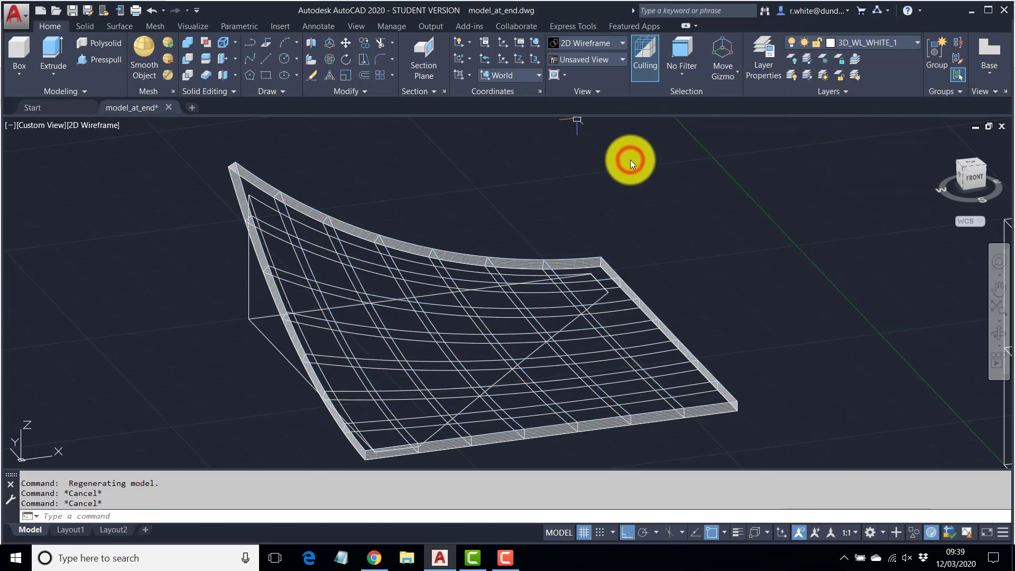
key("ctrl+z")
key("ctrl+z")
key("ctrl+z")
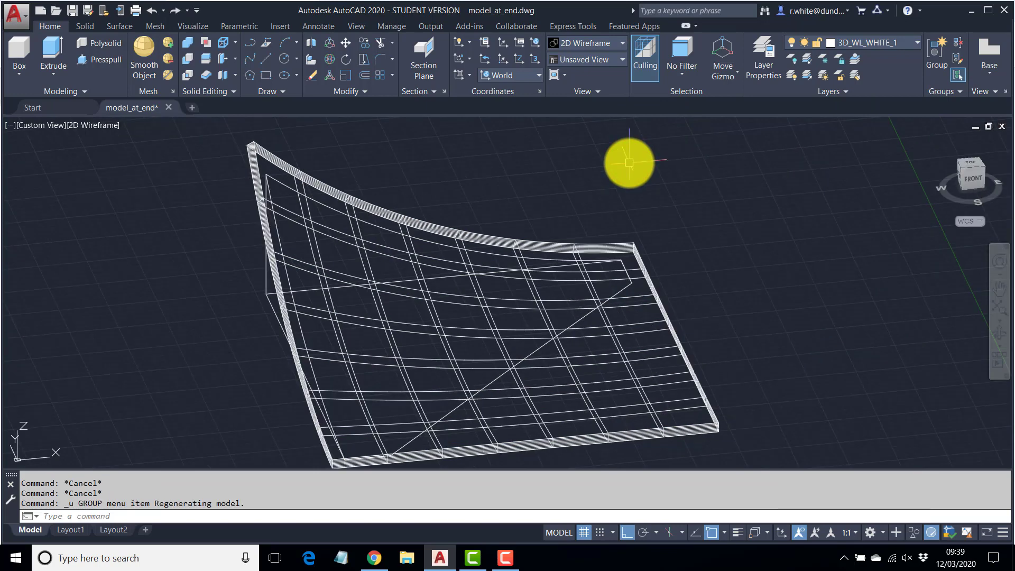
- Draw a rectangle at the top of the house, from the purple ledge's outer corner to the opposite inner corner of the white outer wall
scroll(629, 165, "down", 10)
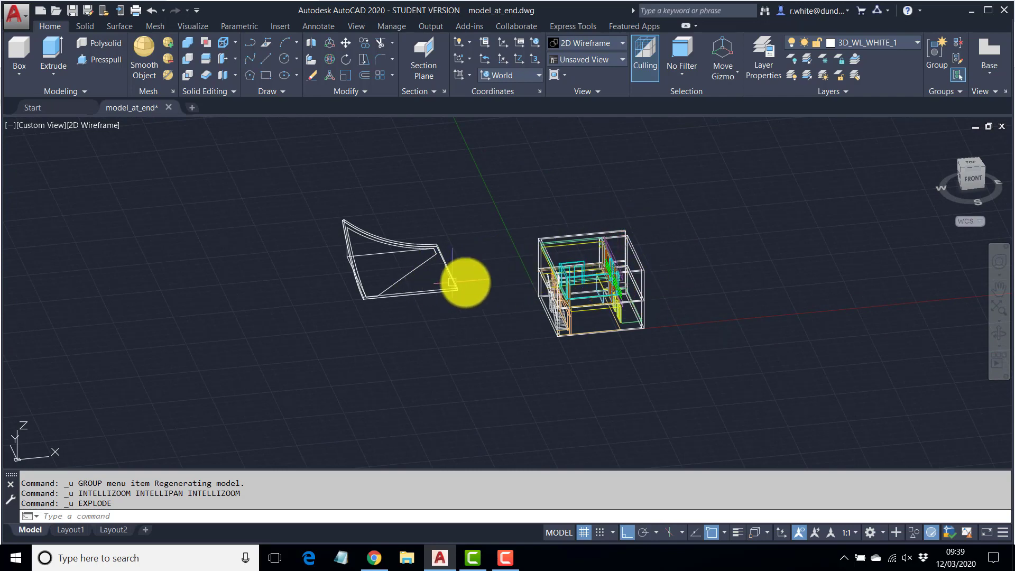
scroll(637, 268, "up", 6)
middle_click_drag(637, 268, 637, 259)
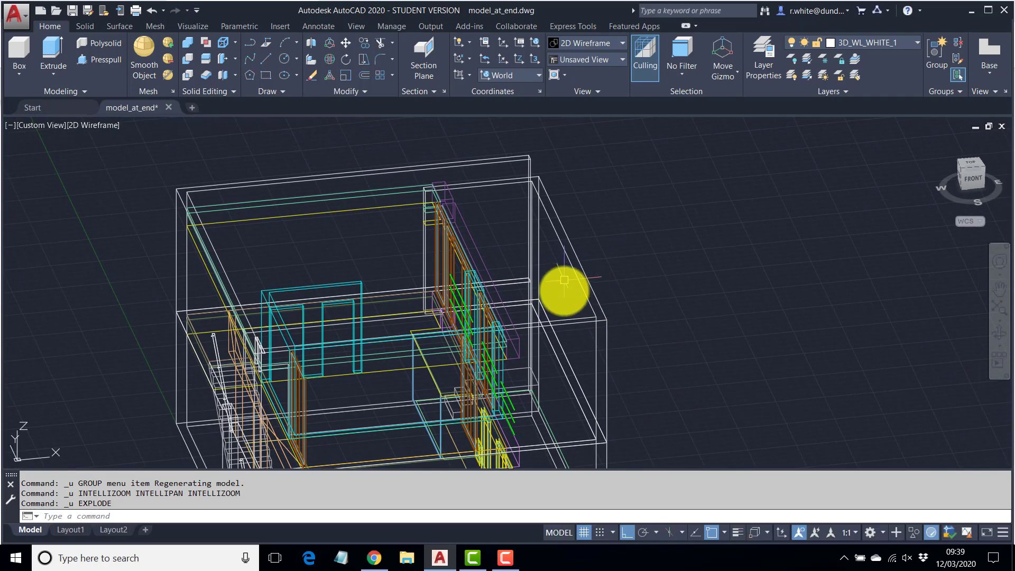
scroll(564, 290, "up", 4)
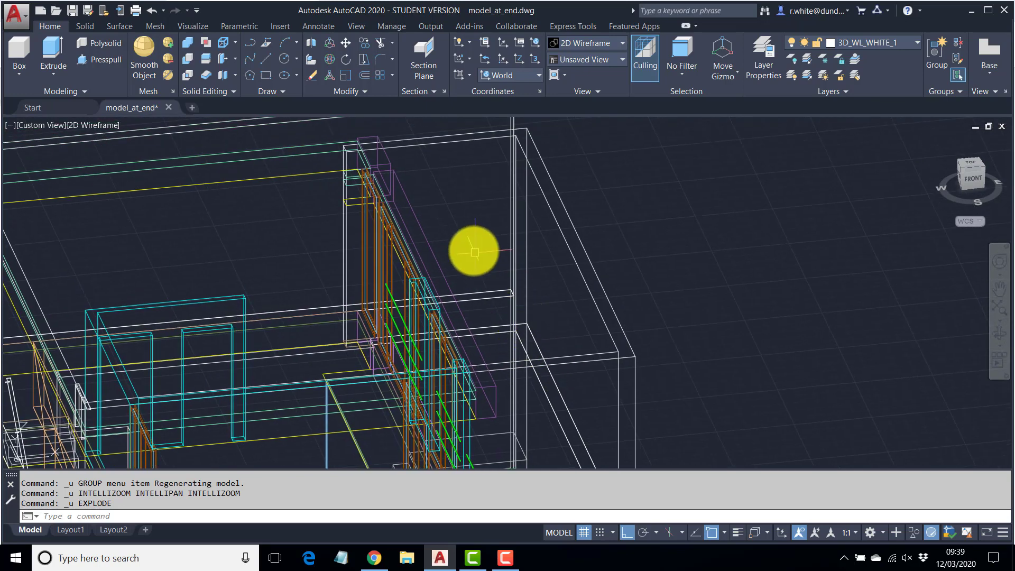
scroll(585, 149, "down", 2)
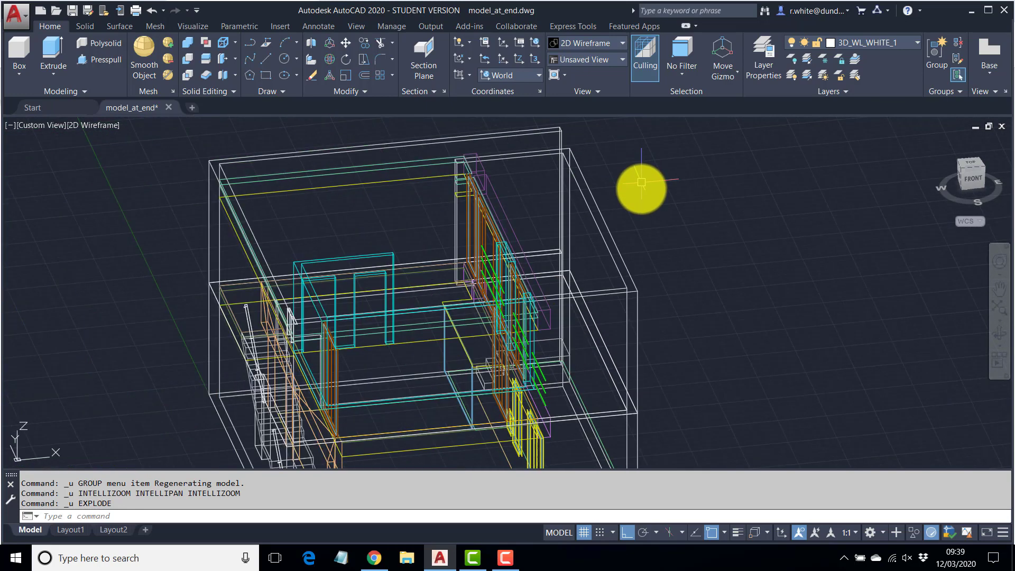
scroll(560, 271, "up", 5)
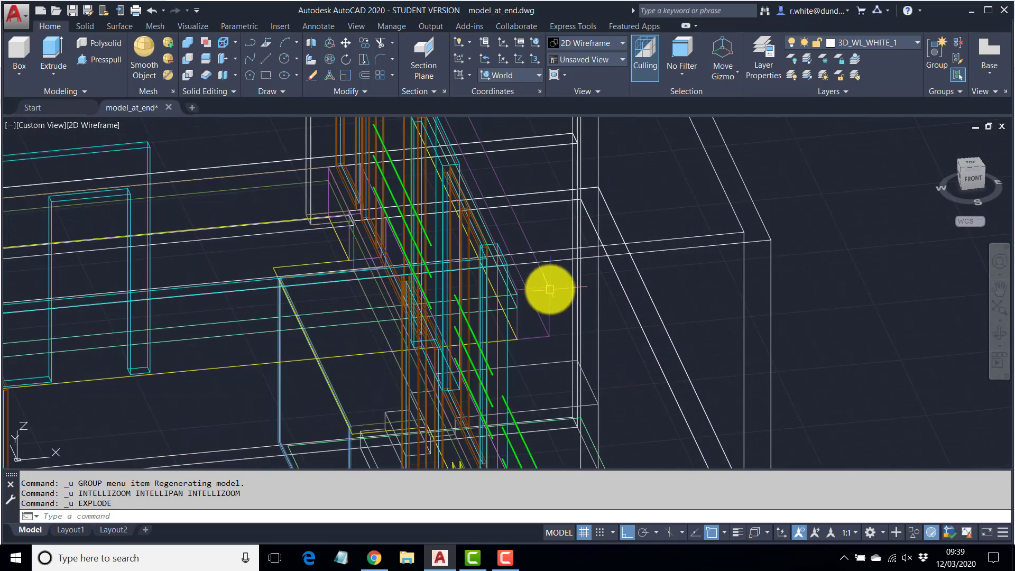
middle_click_drag(561, 286, 599, 314, "shift")
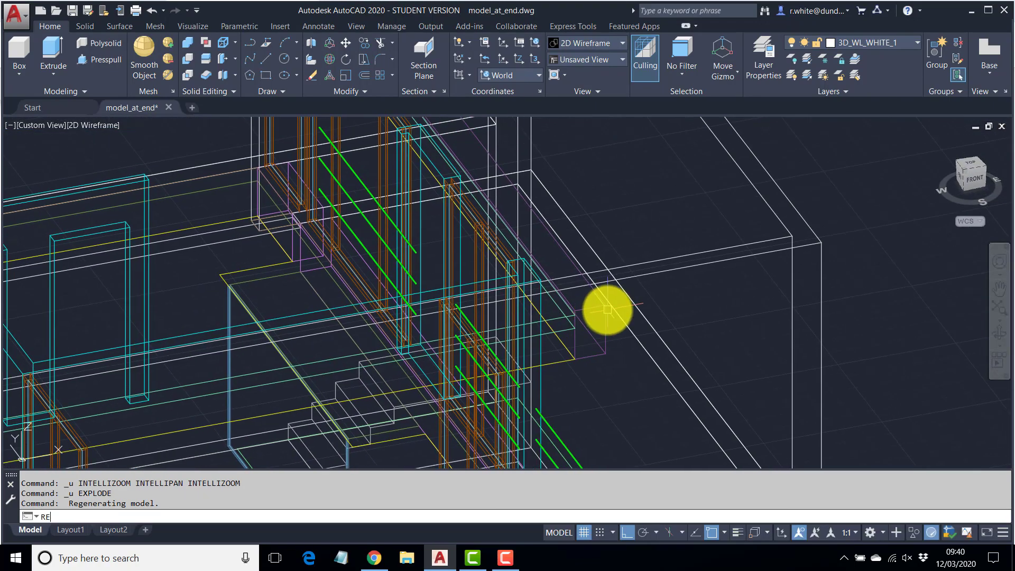
type("C")
key("Return")
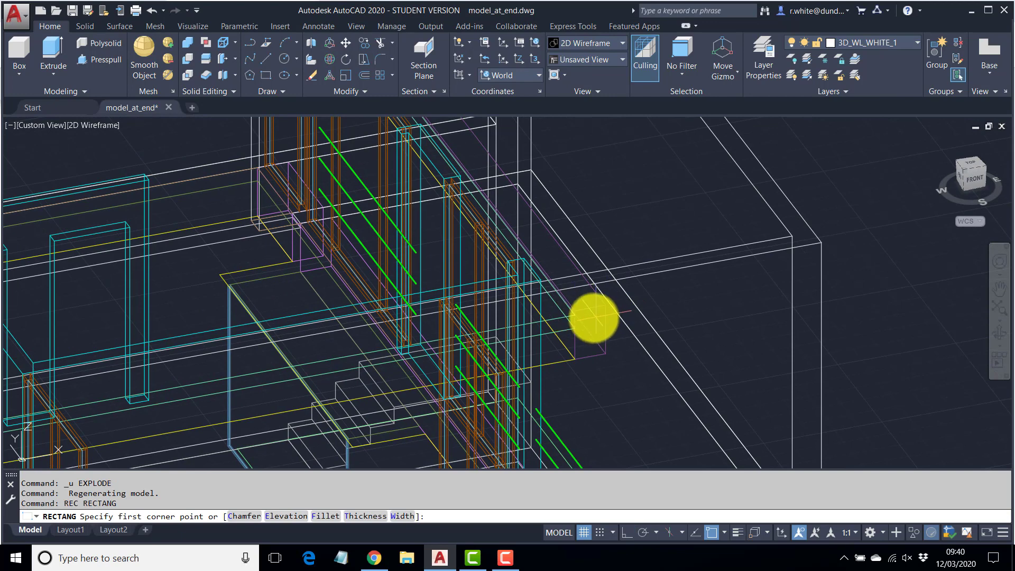
scroll(603, 310, "down", 5)
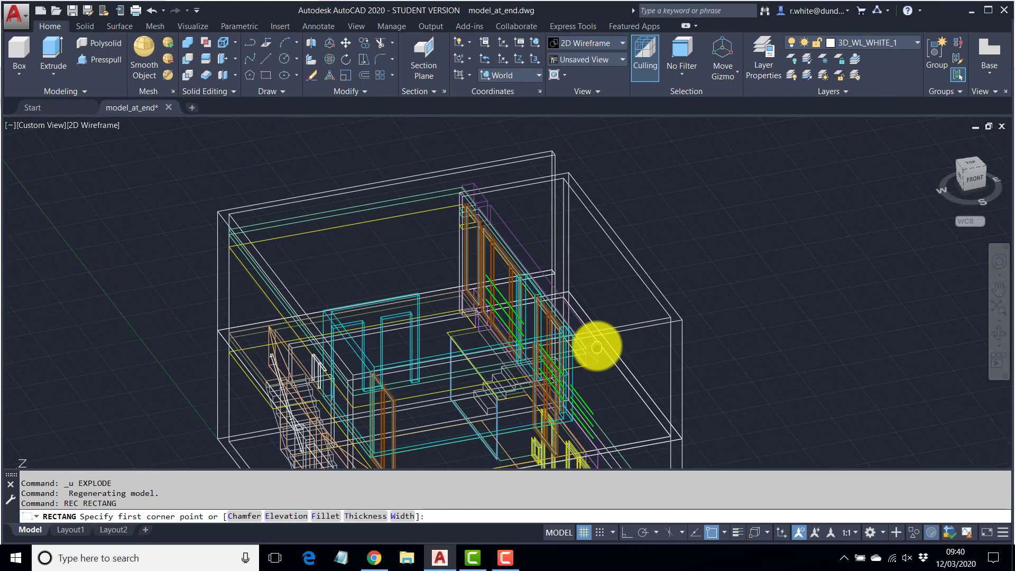
left_click(597, 341)
left_click(565, 186)
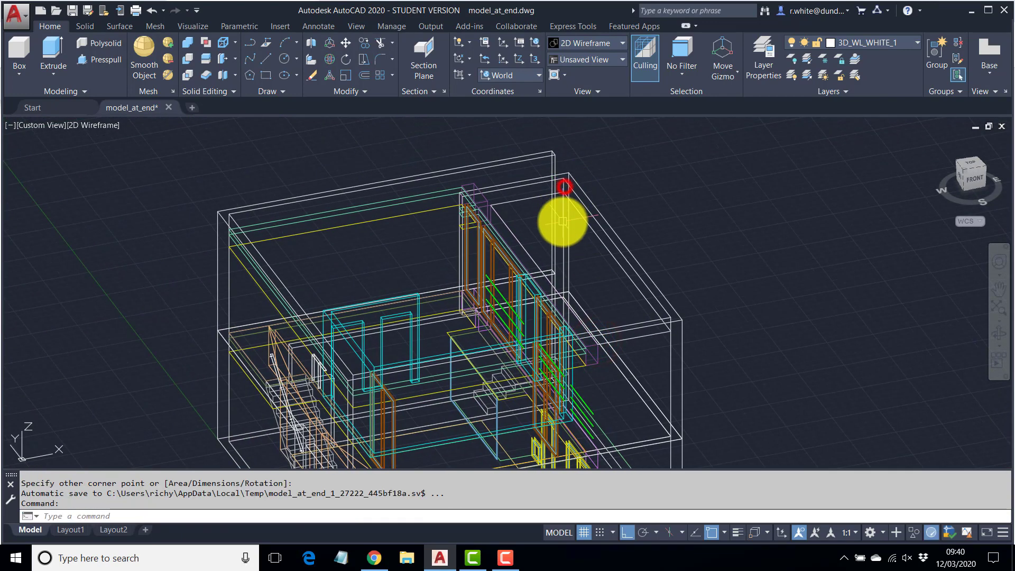
scroll(566, 235, "up", 3)
key("Escape")
key("Escape")
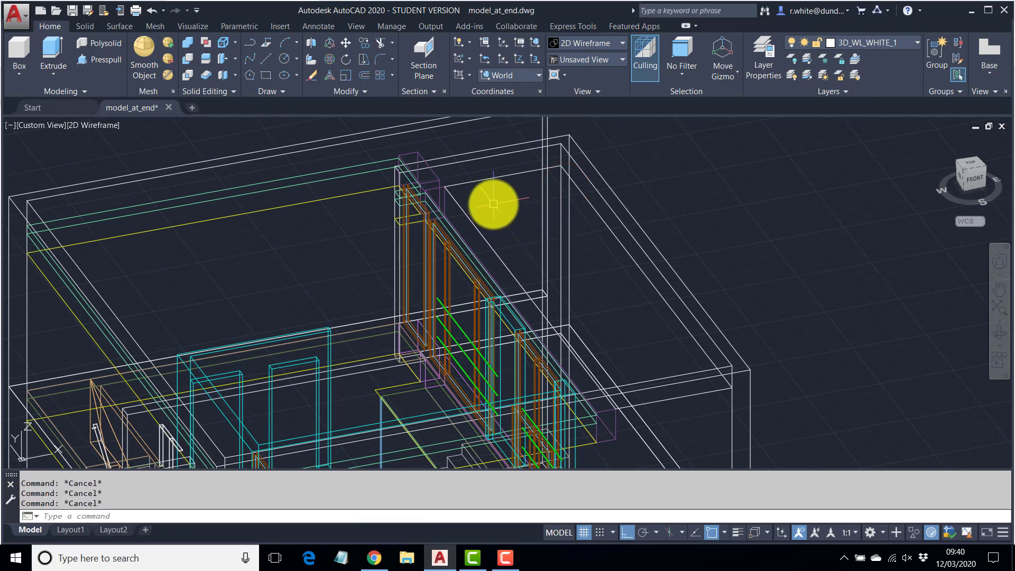
- Offset the rectangle 200 inward and erase the original outer rectangle
type("o")
key("Return")
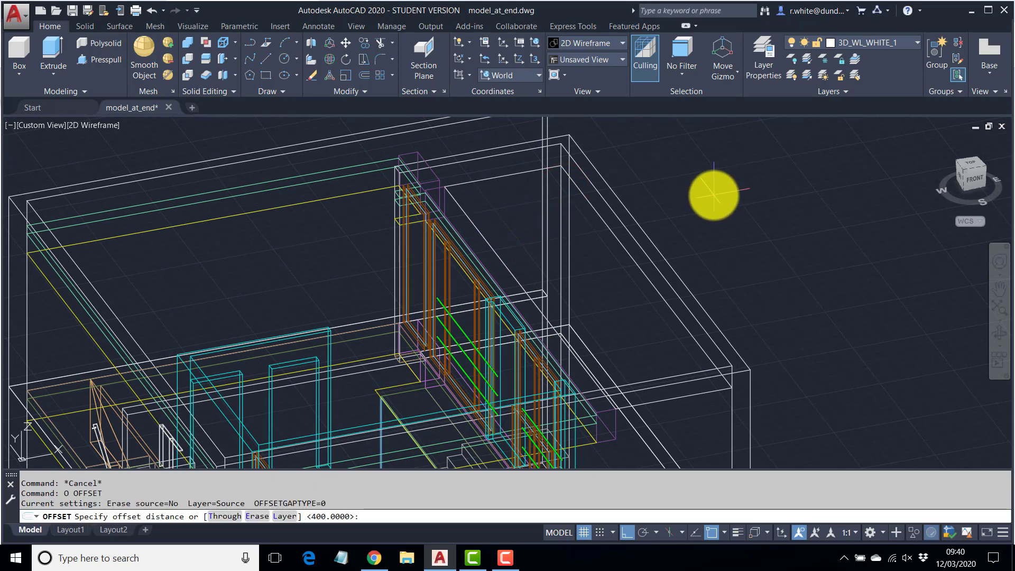
type("200")
key("Return")
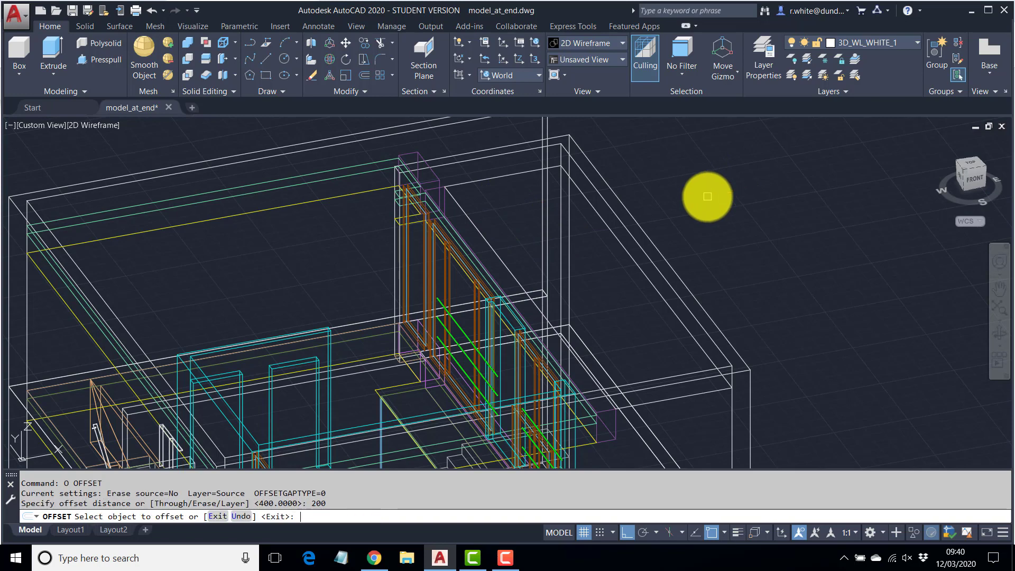
left_click(618, 226)
left_click(620, 242)
left_click(588, 253)
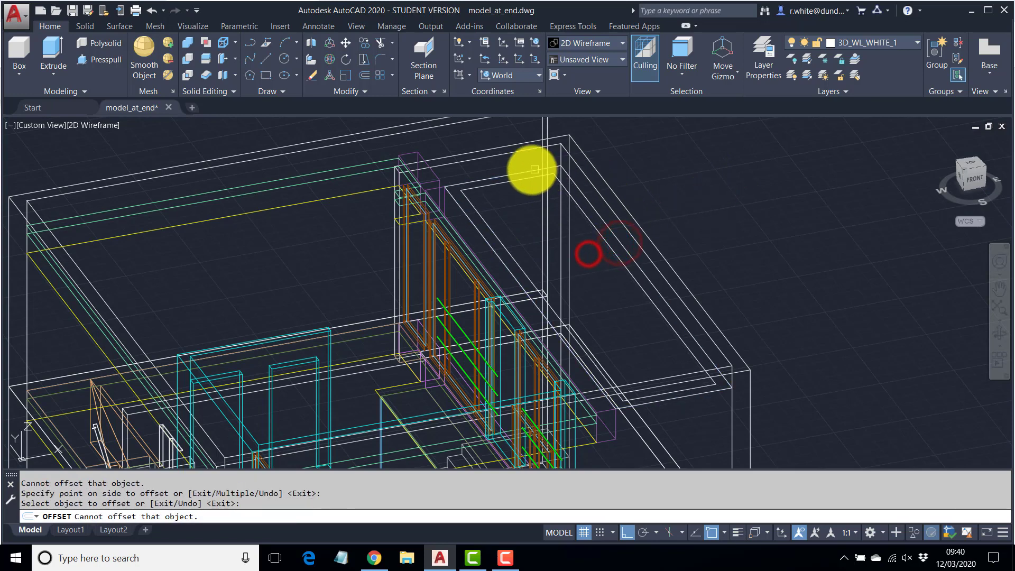
key("Escape")
right_click(498, 175)
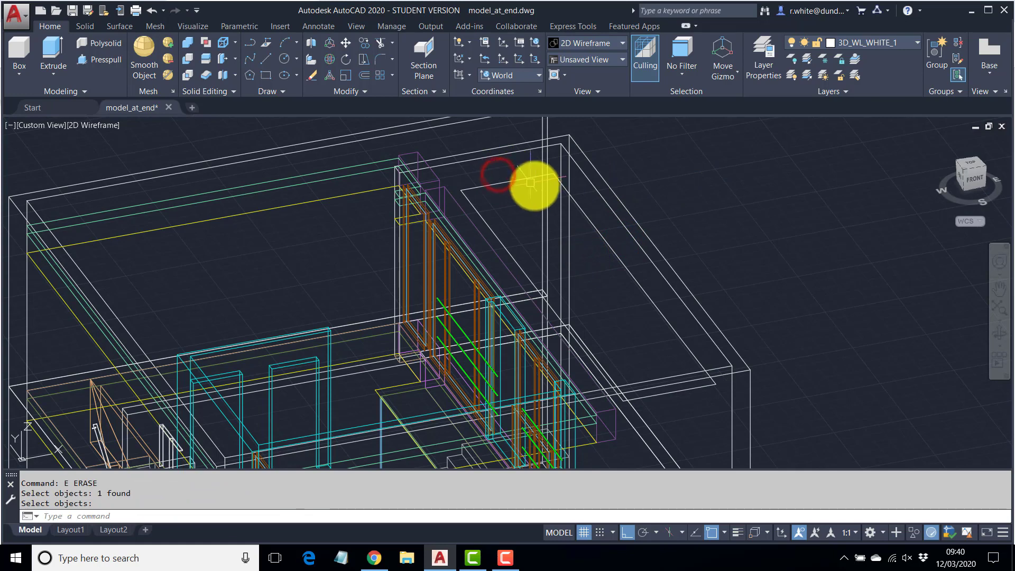
- Extrude the offset rectangle upward into a tall block rising above the top of the house walls
type("EXT")
key("Return")
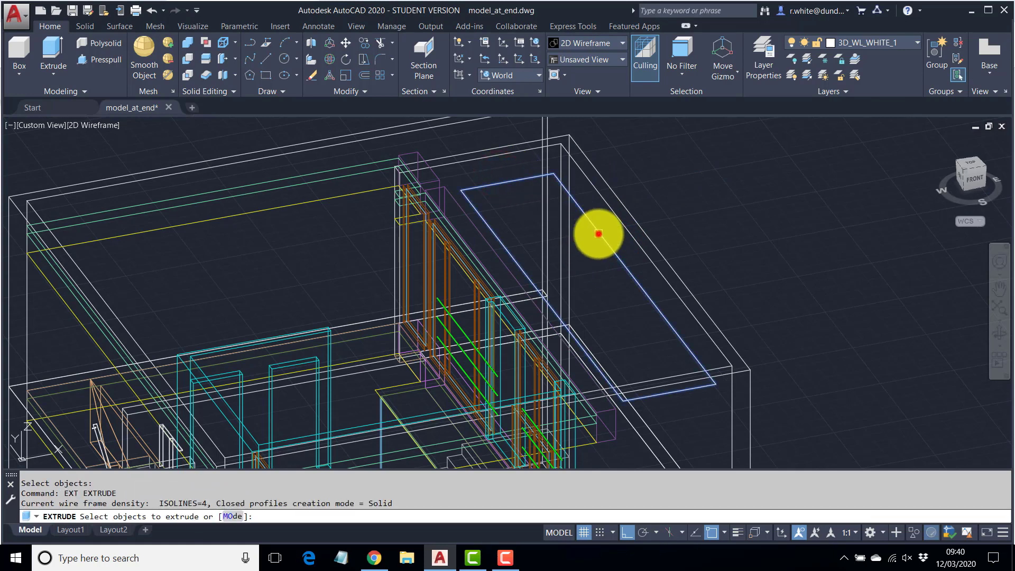
left_click(599, 233)
scroll(599, 234, "down", 6)
key("Return")
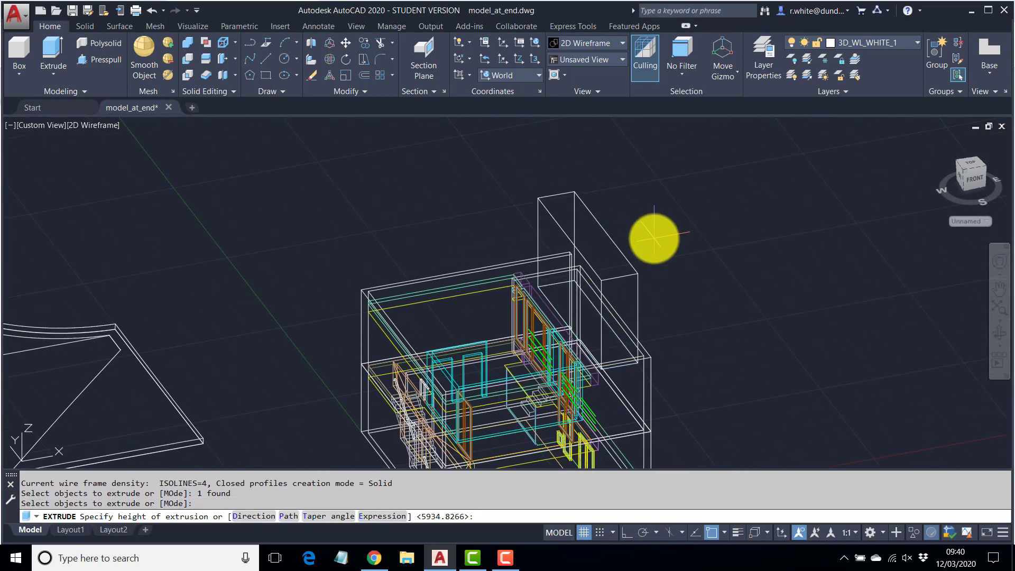
- Move the curved roof and the trimmed block beneath it 20000 along the X axis onto the house
middle_click_drag(654, 238, 538, 250, "shift")
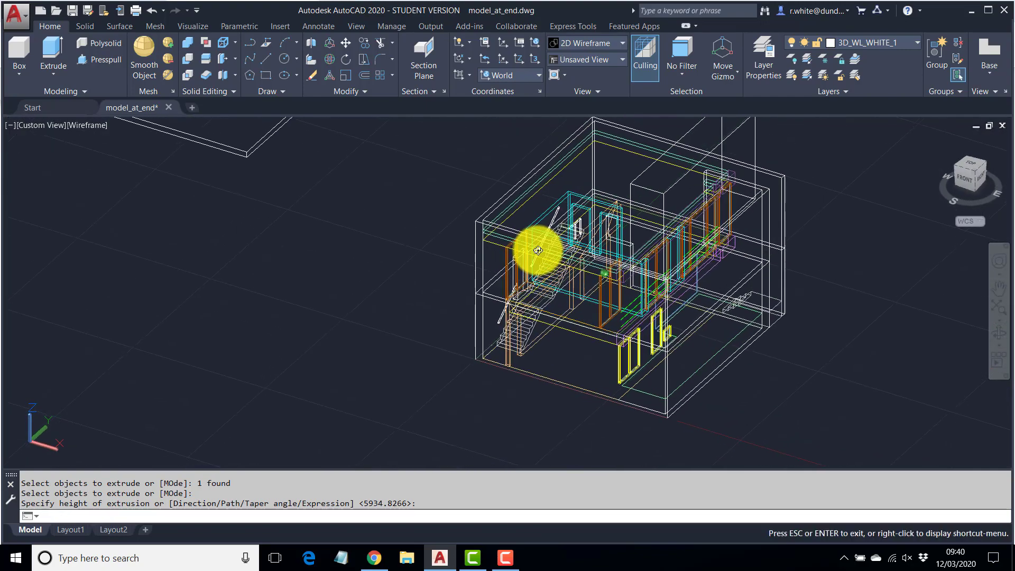
scroll(517, 363, "down", 4)
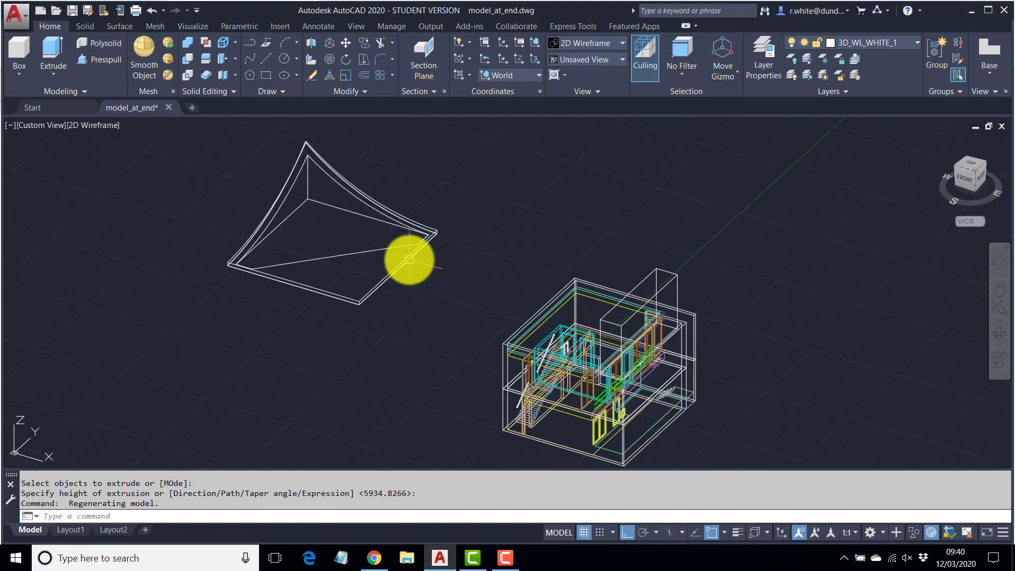
type("m")
key("Return")
left_click(438, 133)
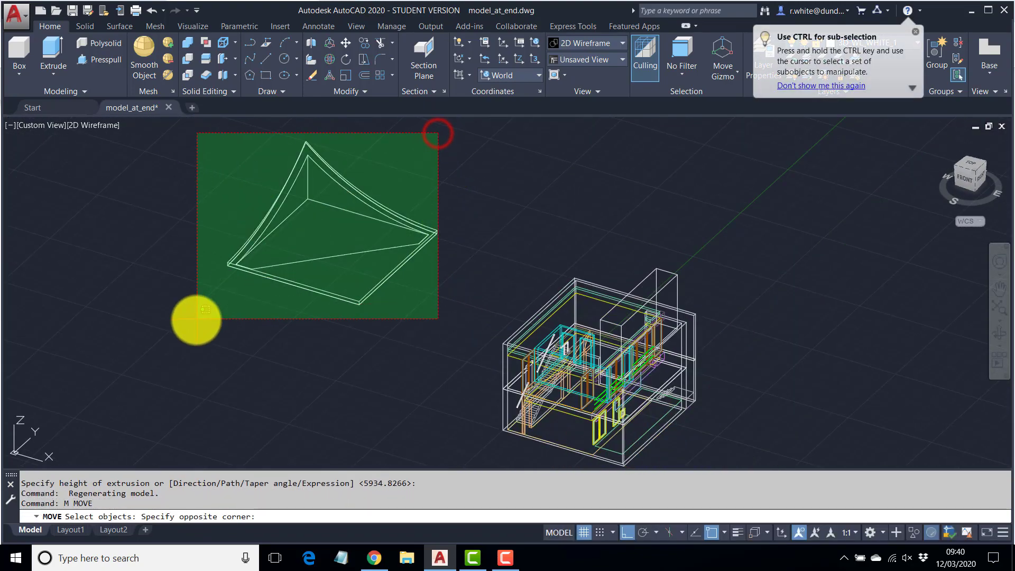
left_click(197, 319)
key("Return")
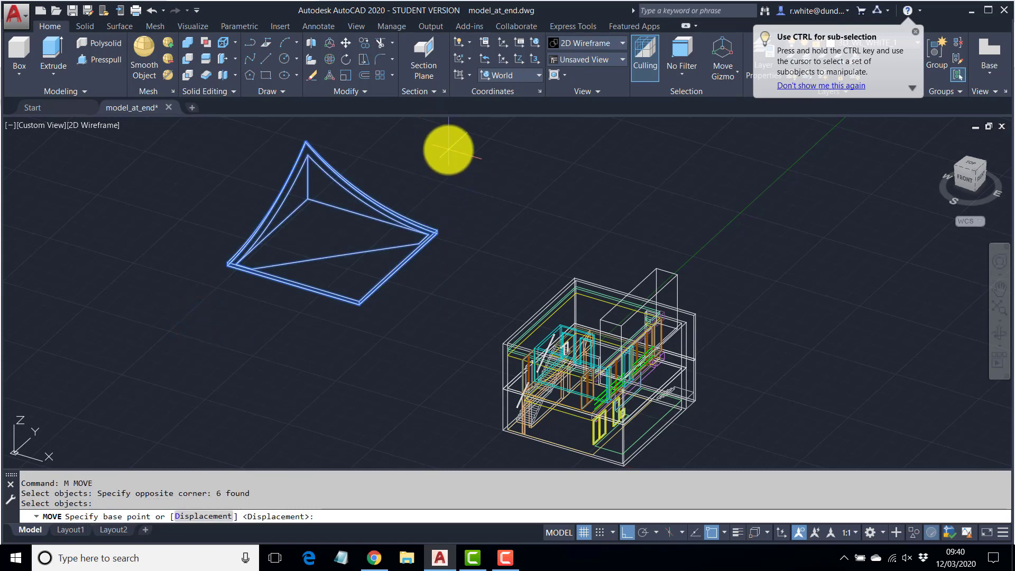
left_click(449, 150)
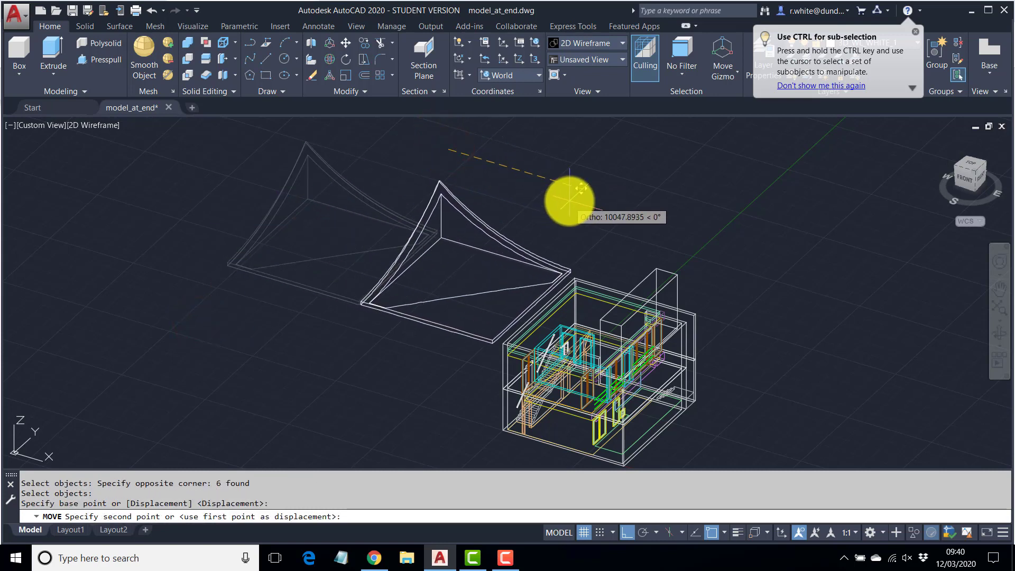
type("20000")
key("Return")
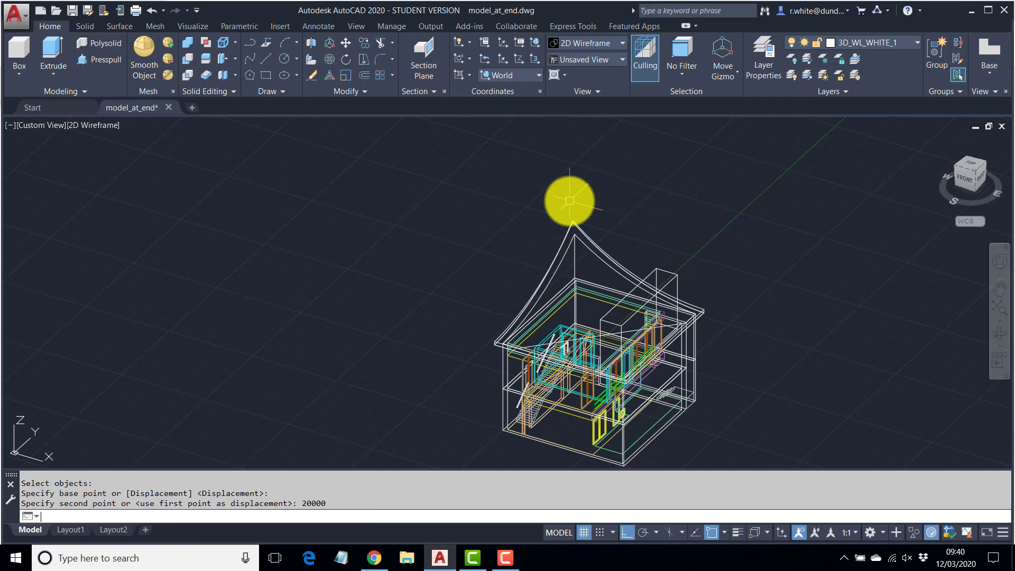
- Copy the tall block in place, using the same upper corner as both base point and second point
middle_click_drag(675, 284, 675, 315, "shift")
scroll(676, 314, "up", 5)
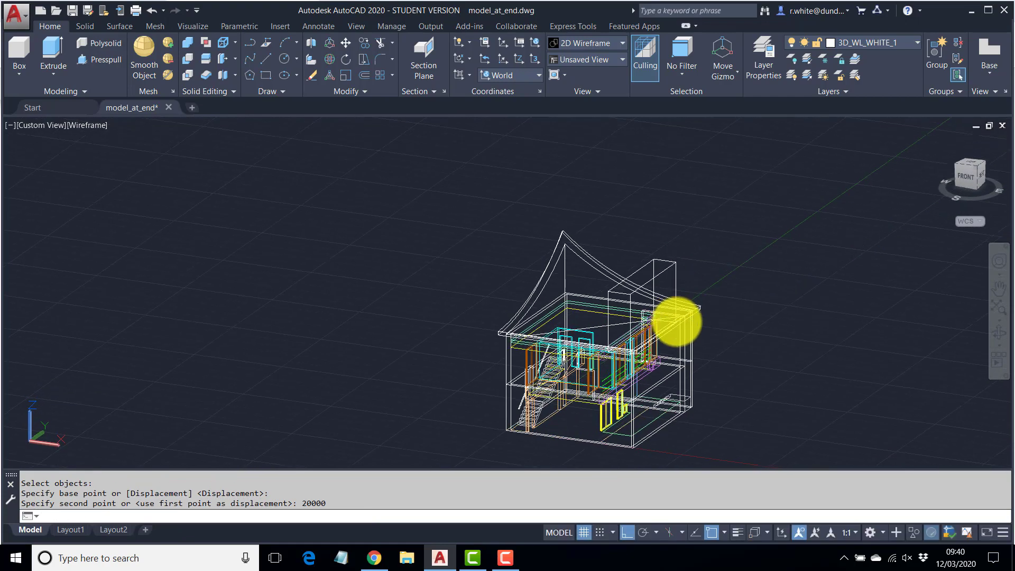
middle_click_drag(485, 252, 566, 265, "shift")
scroll(589, 260, "up", 3)
scroll(590, 260, "down", 4)
scroll(571, 258, "up", 4)
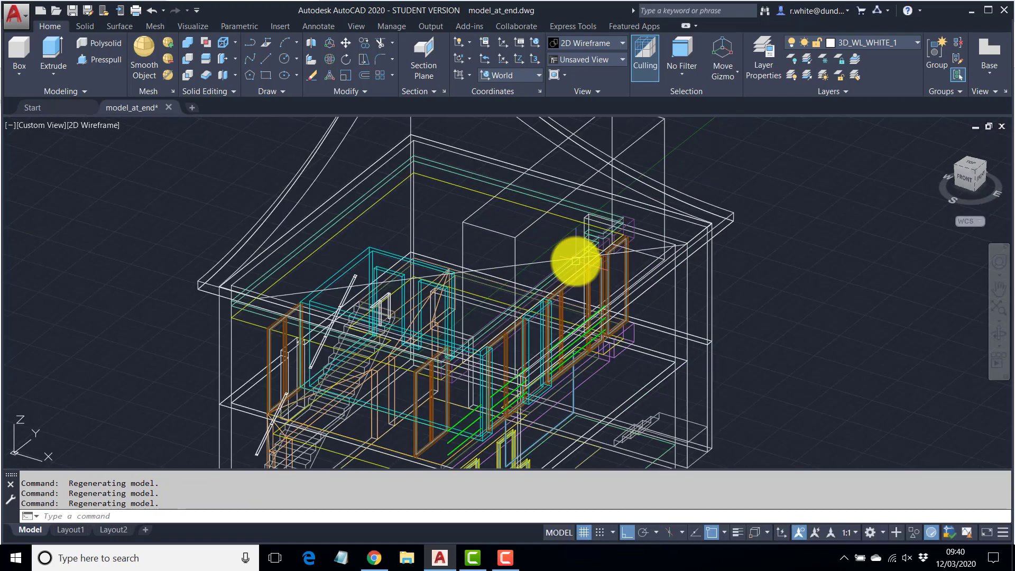
middle_click_drag(687, 220, 694, 218)
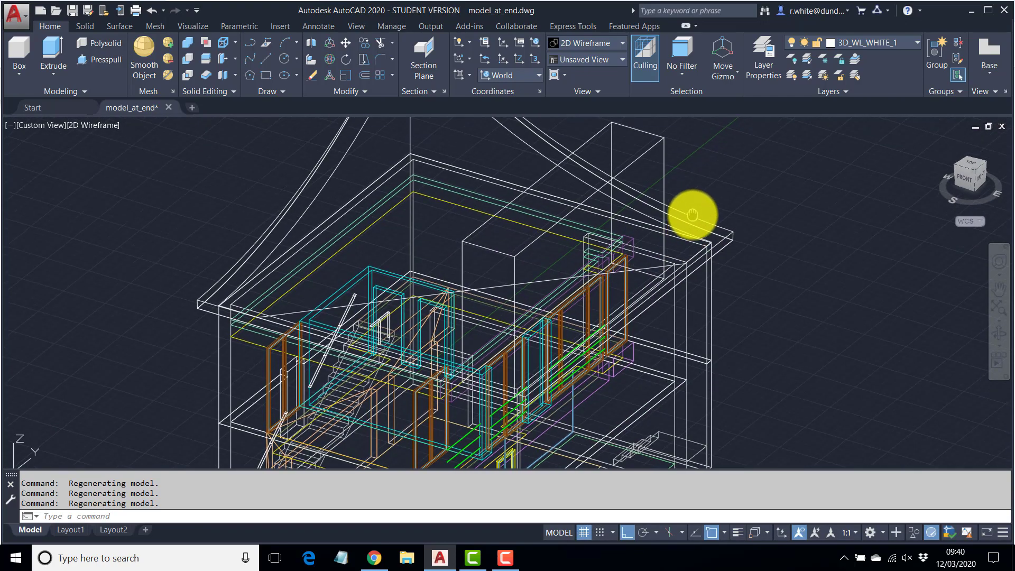
left_click(664, 178)
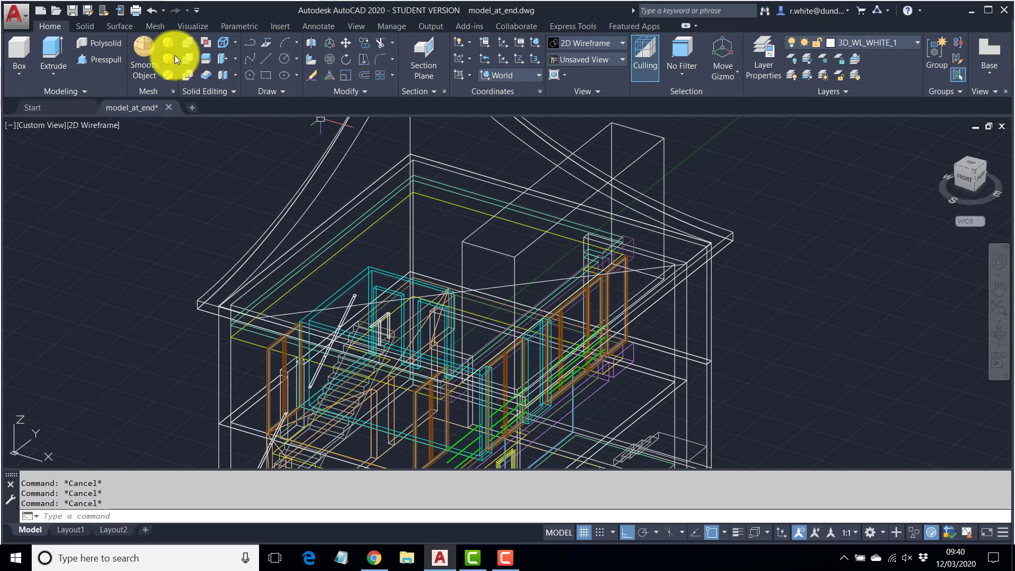
left_click(363, 42)
left_click(659, 143)
key("Return")
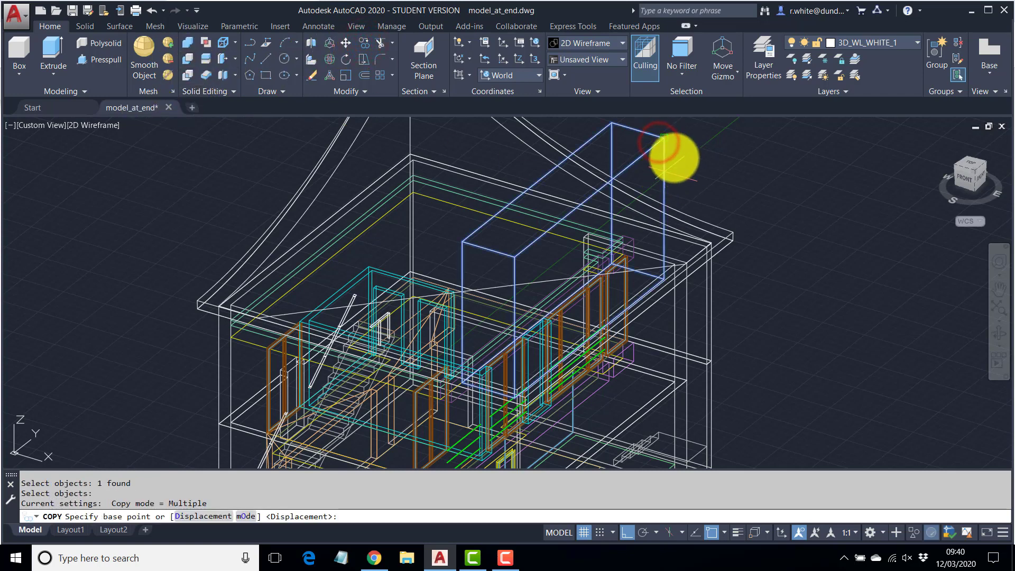
left_click(662, 138)
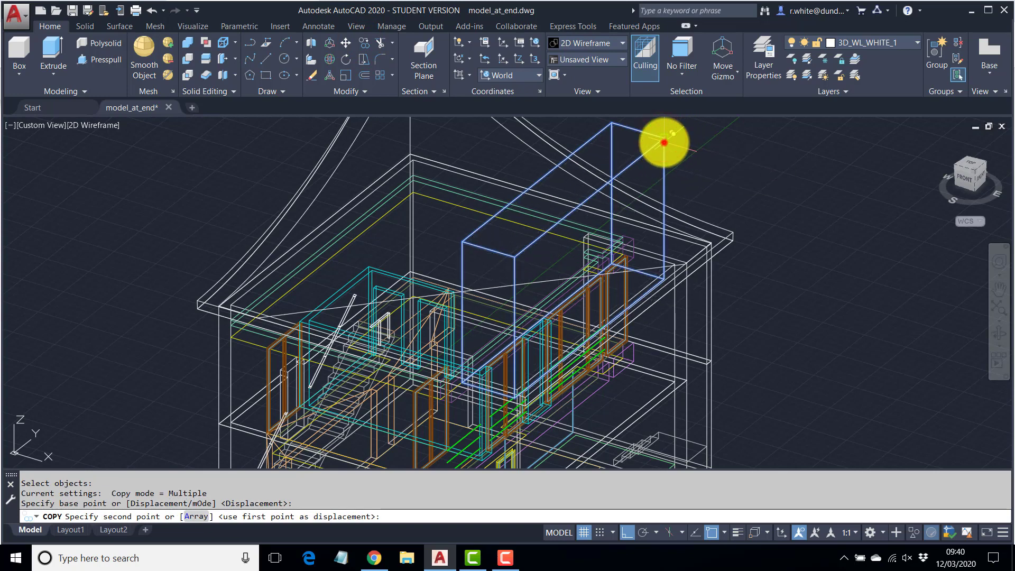
left_click(665, 143)
key("Return")
- Subtract one of the two coincident tall blocks from the curved roof
middle_click_drag(704, 173, 694, 218)
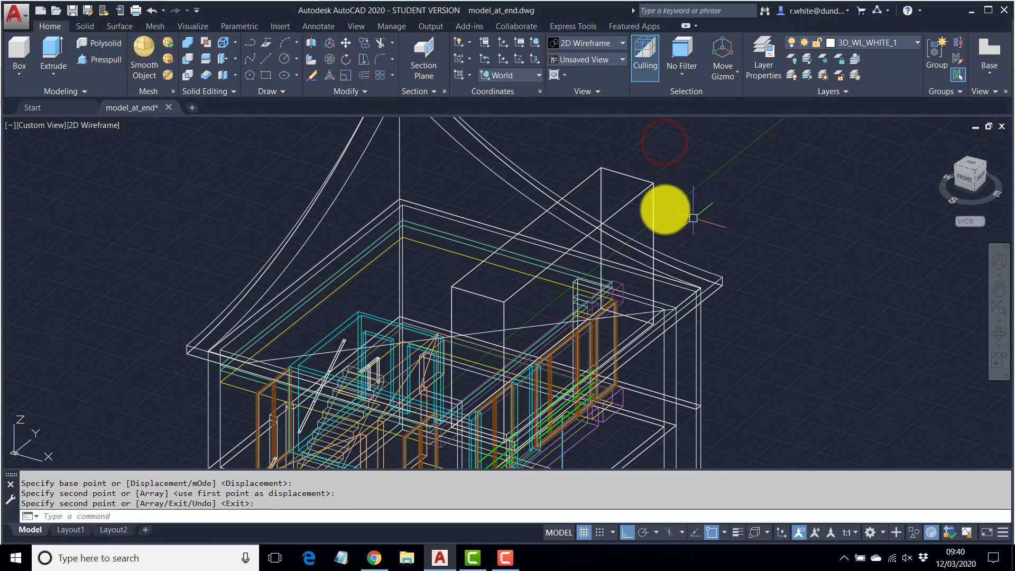
left_click(189, 57)
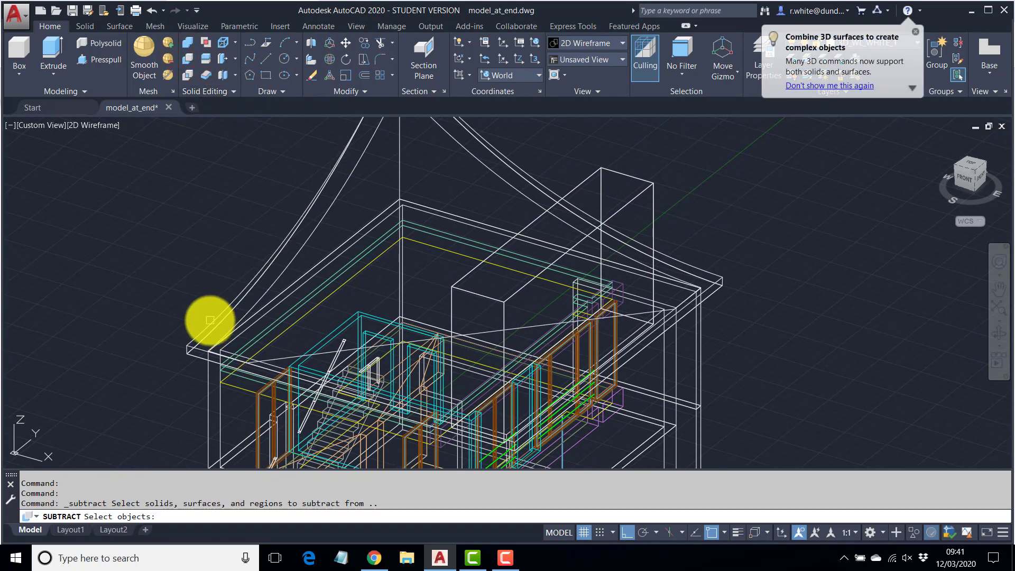
left_click(210, 320)
key("Return")
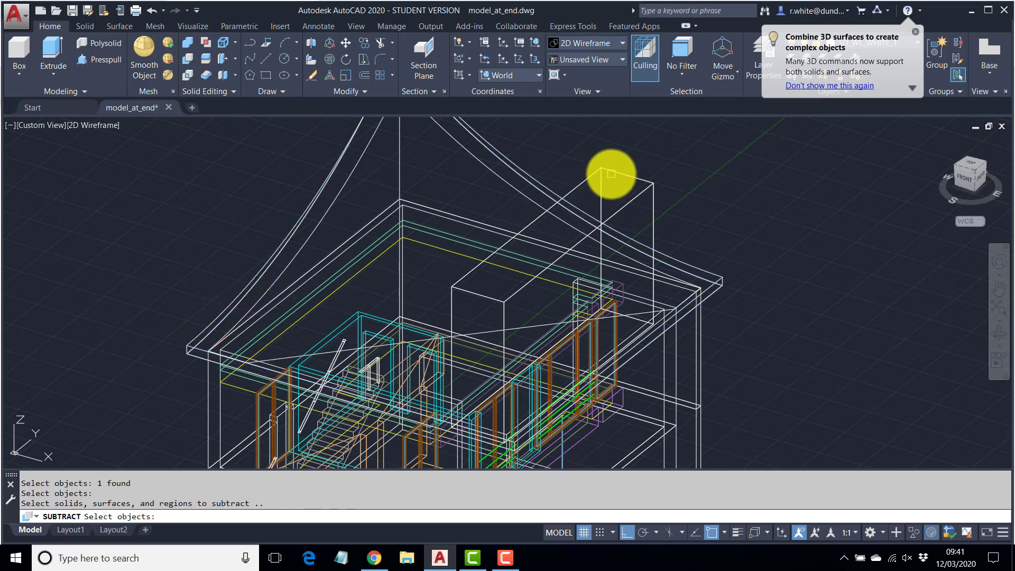
key("Return")
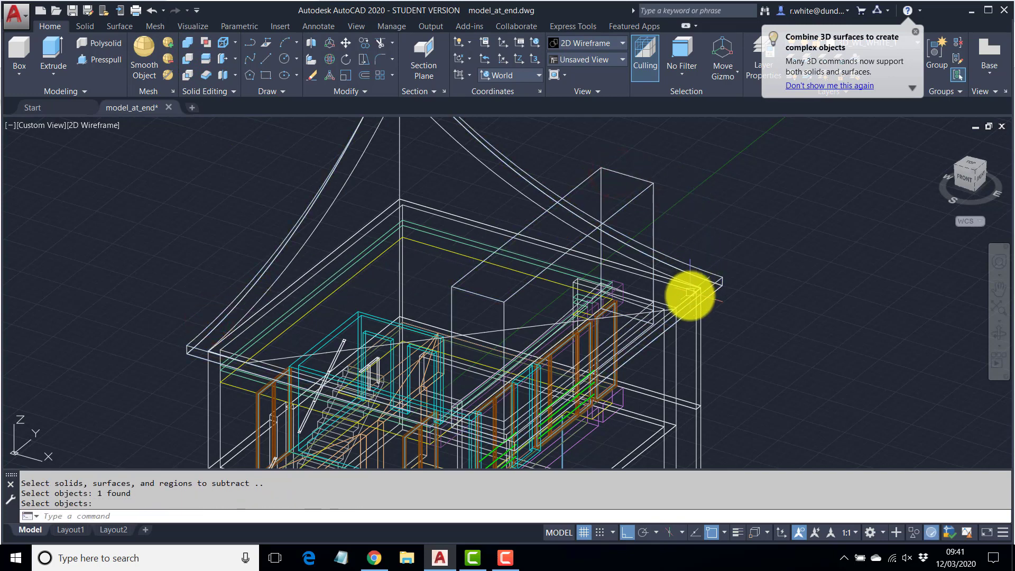
- Subtract the remaining tall block from the trimmed block beneath the curved roof
key("Return")
left_click(342, 193)
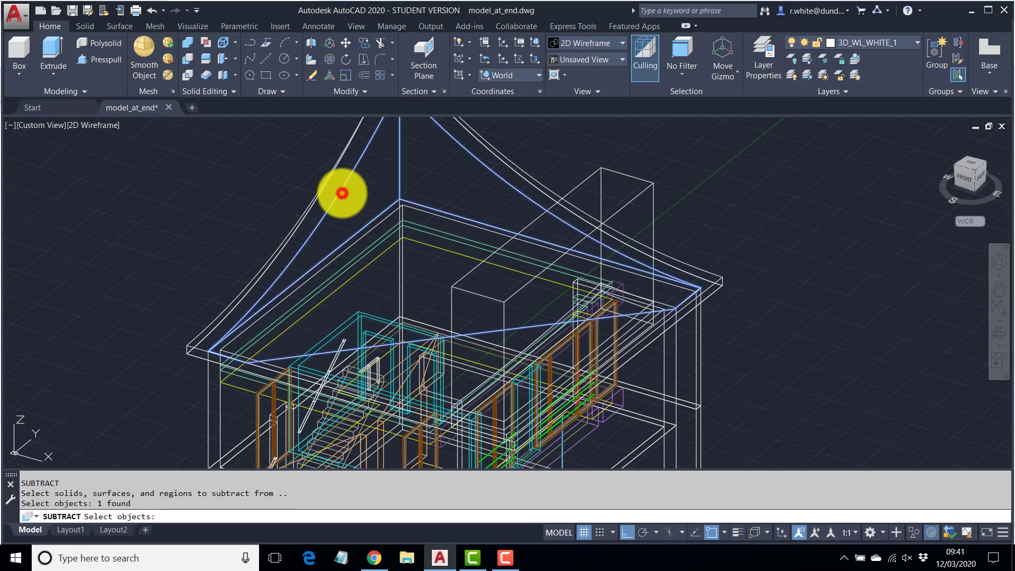
key("Return")
left_click(653, 189)
key("Return")
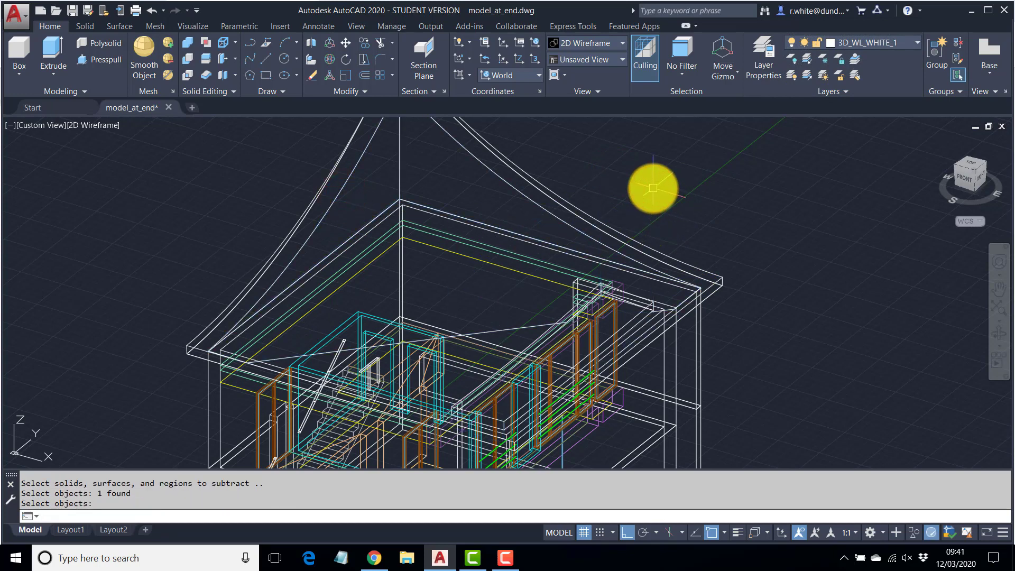
- Examine the roof opening in the Shaded with edges visual style and return to 2D Wireframe
middle_click_drag(444, 198, 453, 243)
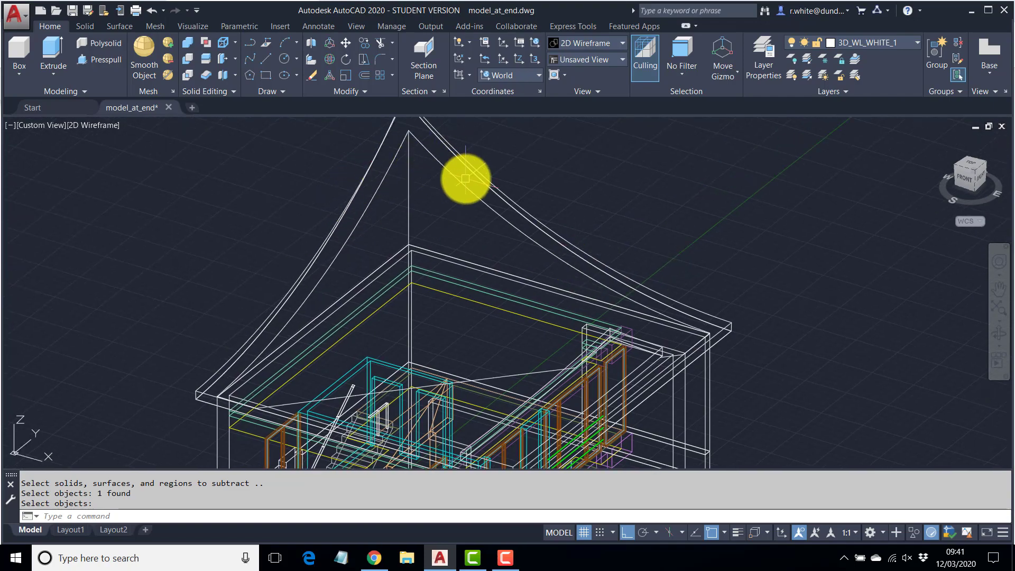
middle_click_drag(585, 274, 532, 254, "shift")
left_click(93, 126)
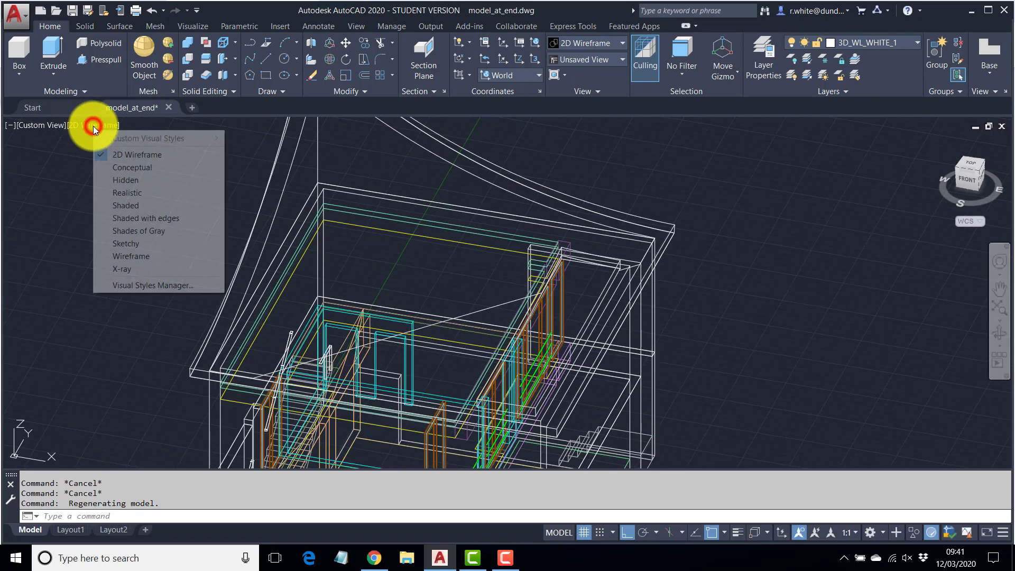
left_click(158, 224)
middle_click_drag(459, 307, 483, 324, "shift")
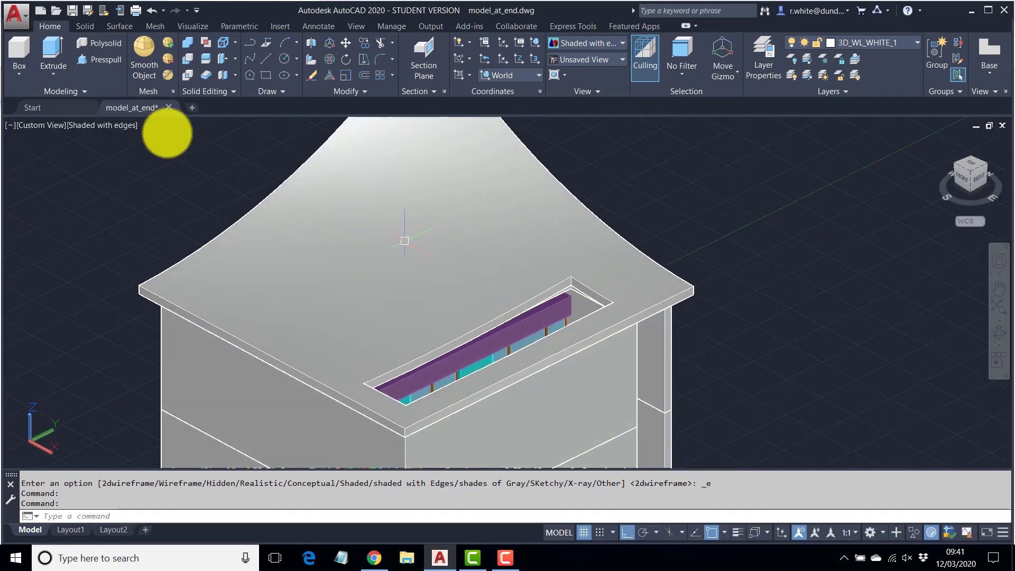
left_click(107, 123)
left_click(141, 156)
- Draw a guide polyline from the top corner of the outer wall to a point directly above the purple beam's end corner
scroll(627, 308, "up", 4)
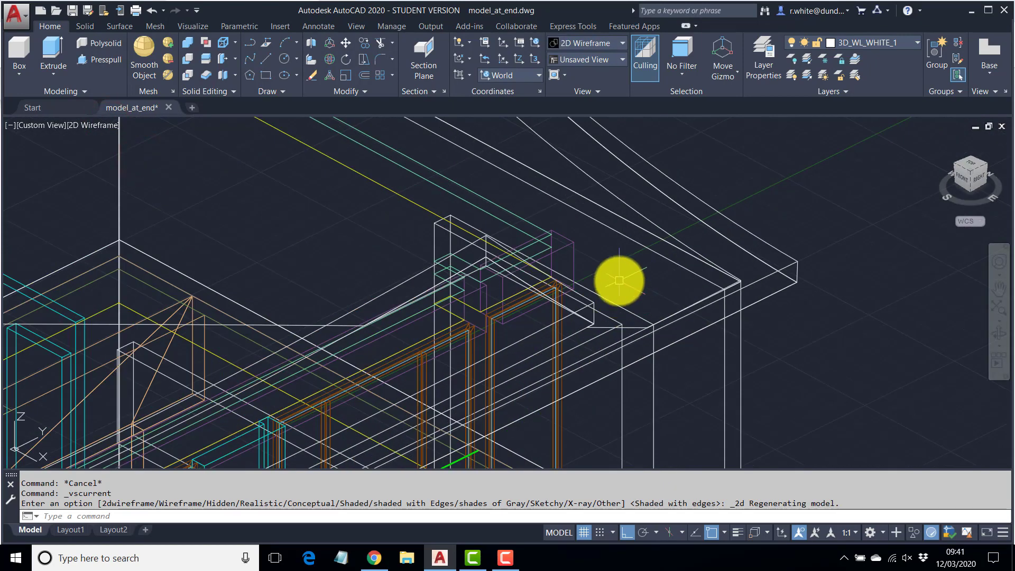
scroll(666, 271, "up", 2)
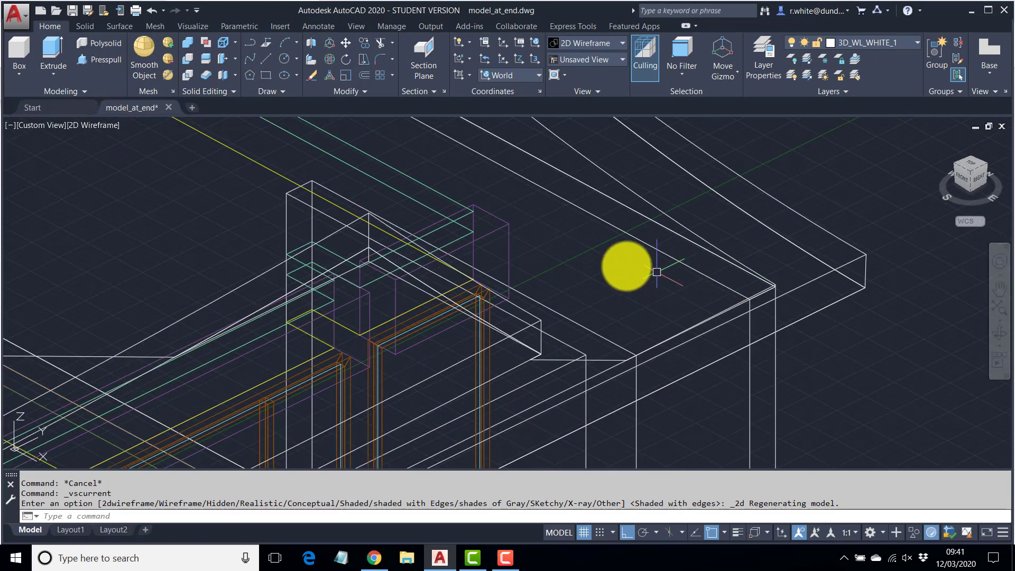
left_click(491, 232)
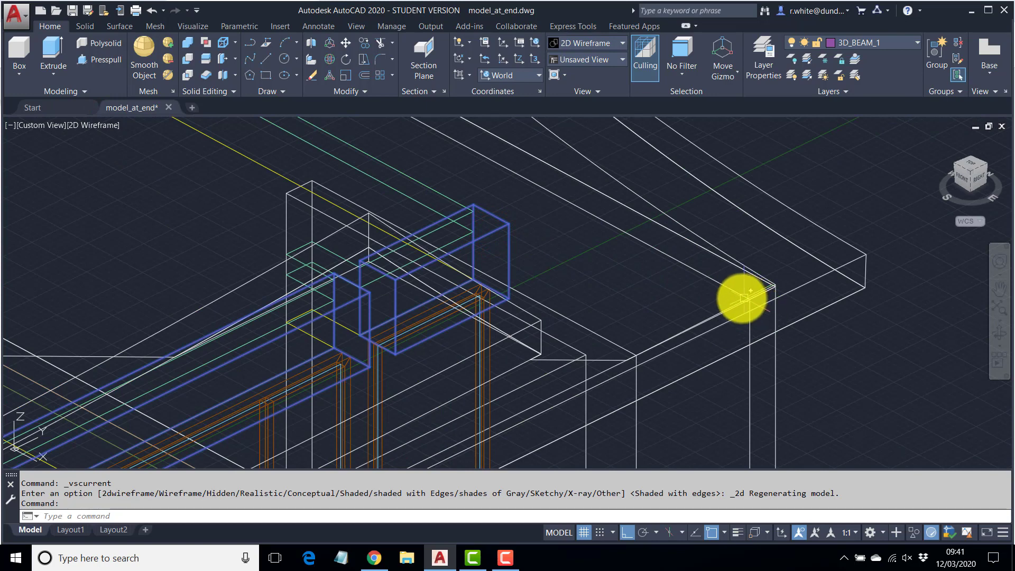
scroll(743, 299, "down", 5)
scroll(635, 285, "up", 5)
scroll(674, 295, "down", 1)
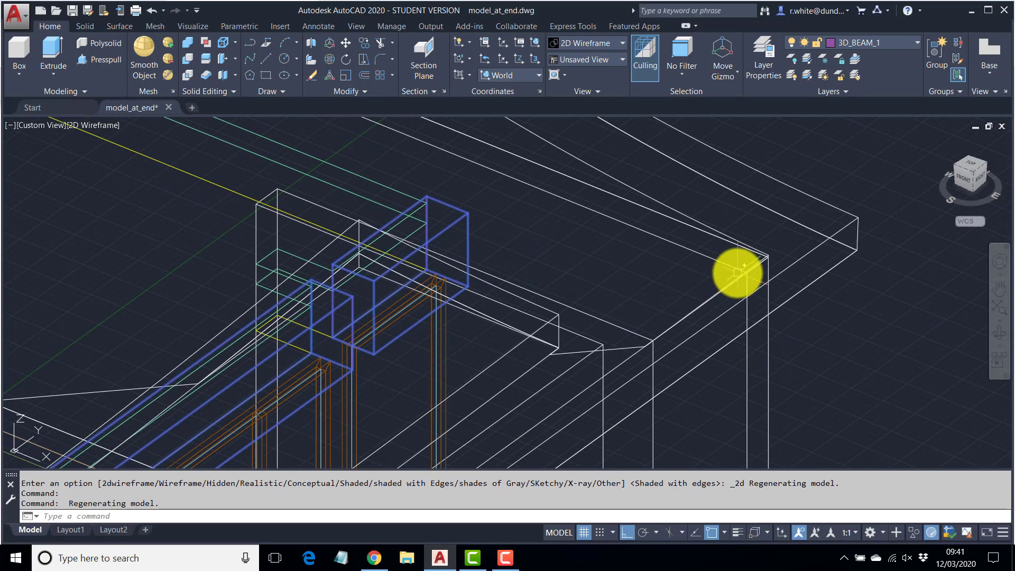
key("Escape")
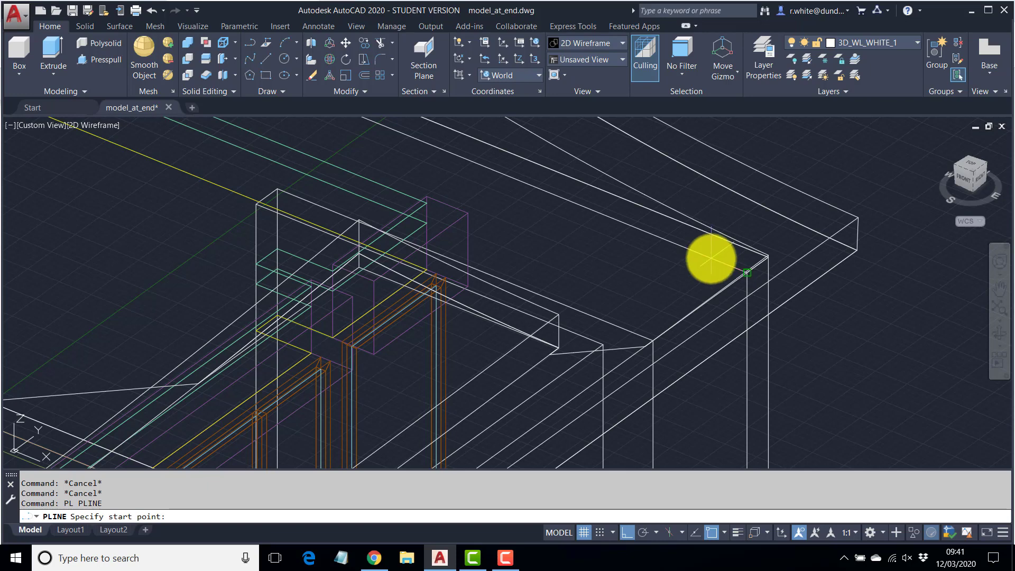
left_click(711, 259)
left_click(460, 220)
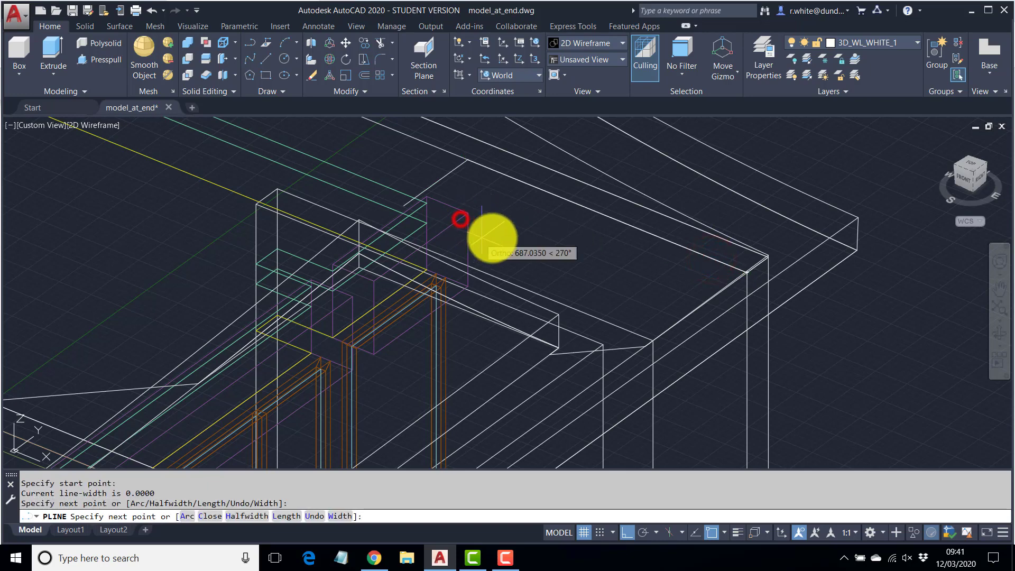
key("Escape")
key("Escape")
- Copy the purple beam straight up from its upper end corner to the end of the guide polyline
type("c")
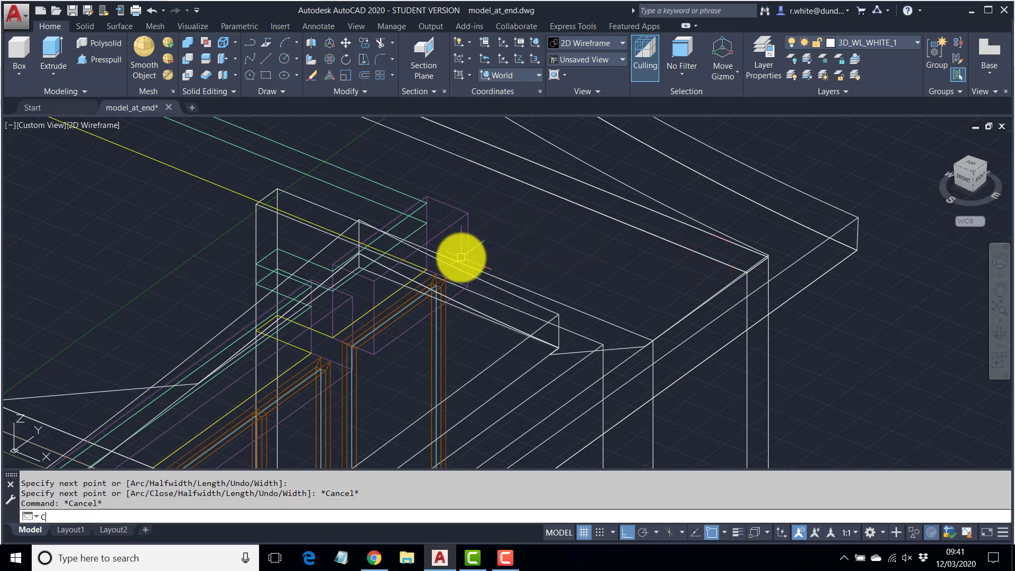
type("p")
key("Return")
left_click(463, 216)
key("Return")
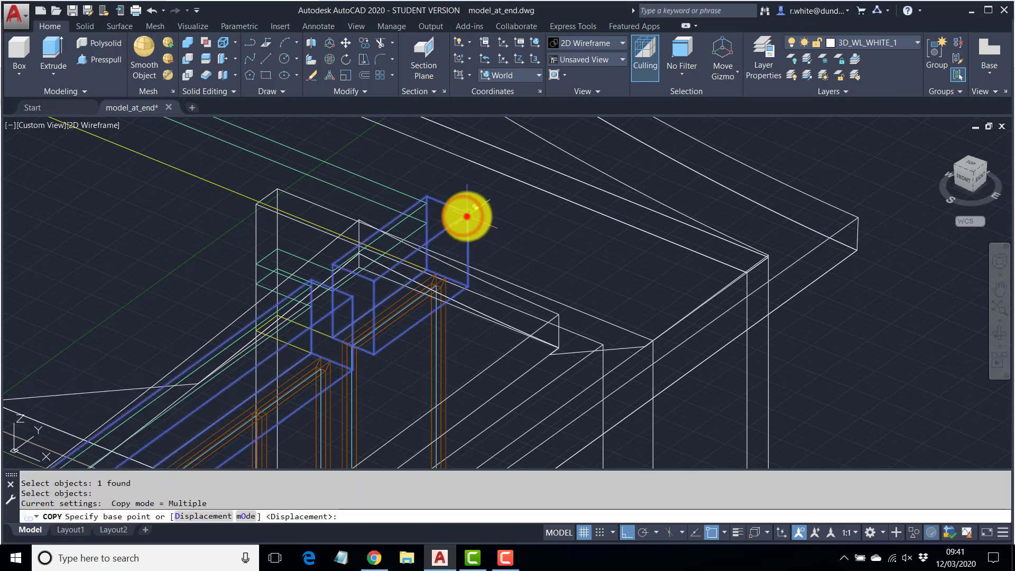
left_click(467, 216)
left_click(466, 163)
key("Return")
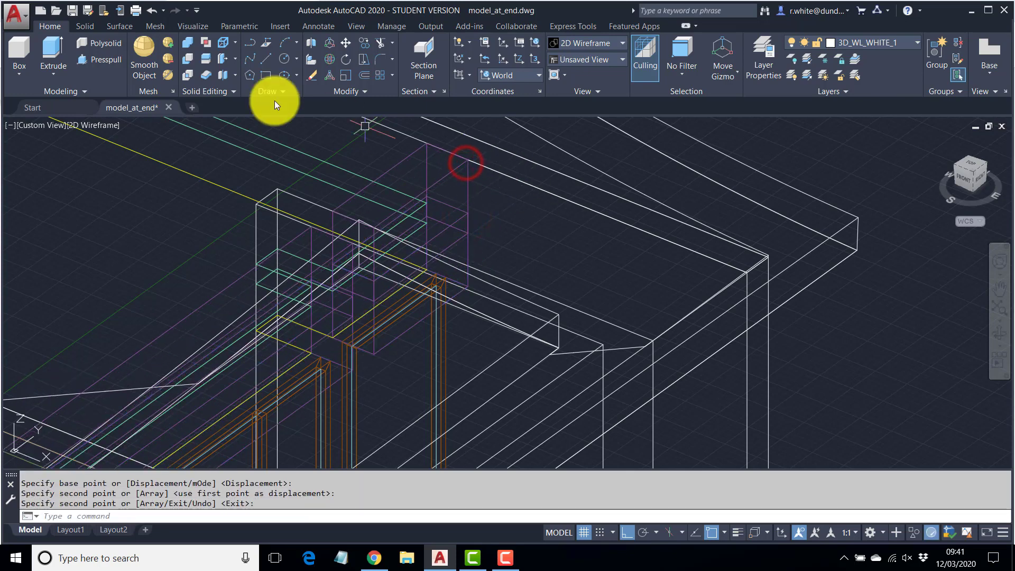
- Union the original purple beam with its raised copy
left_click(188, 41)
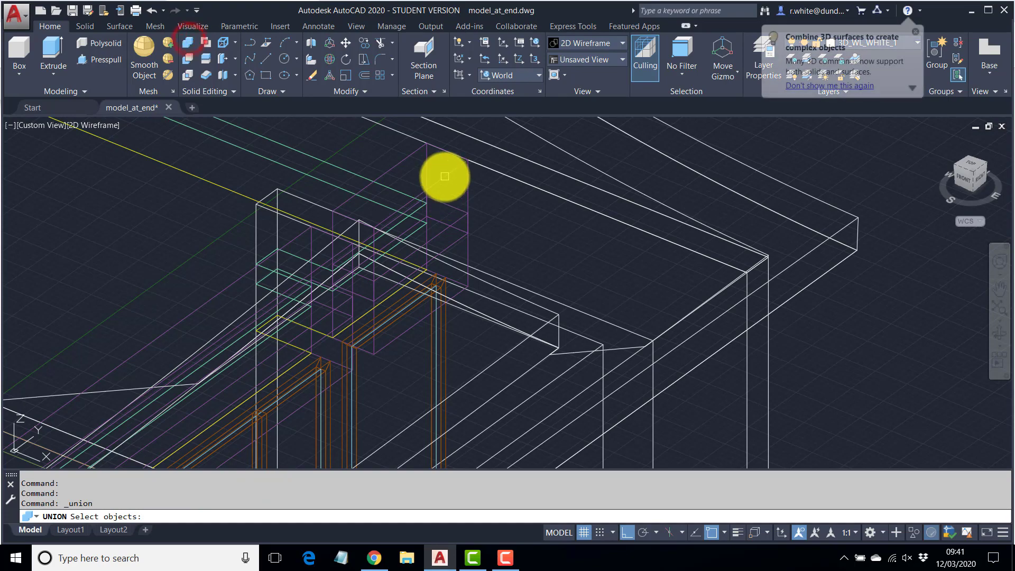
left_click(444, 174)
left_click(451, 206)
key("Return")
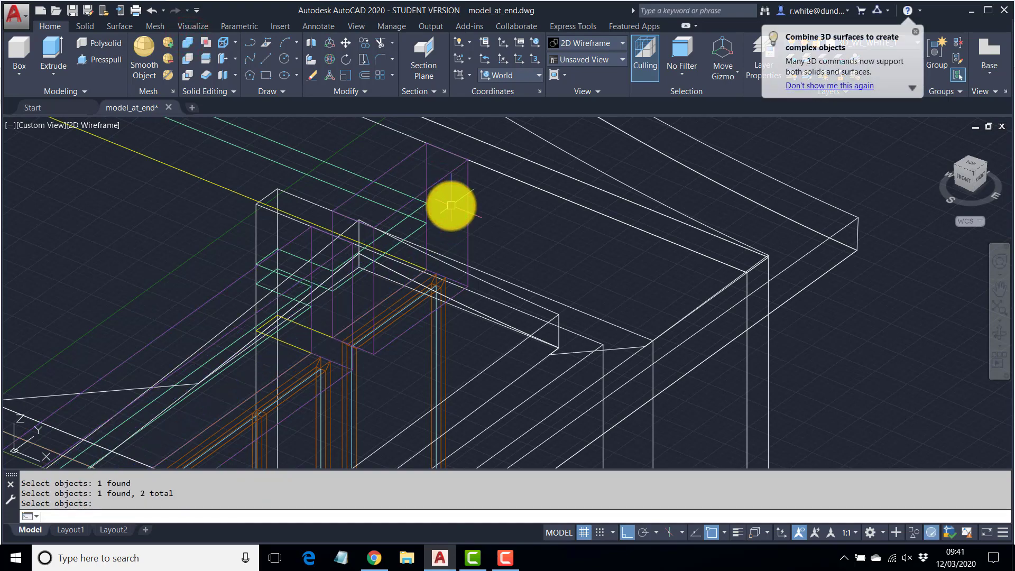
- Check the heightened beam and roof opening in Shaded with edges from several angles and restore 2D Wireframe
middle_click_drag(441, 282, 419, 288, "shift")
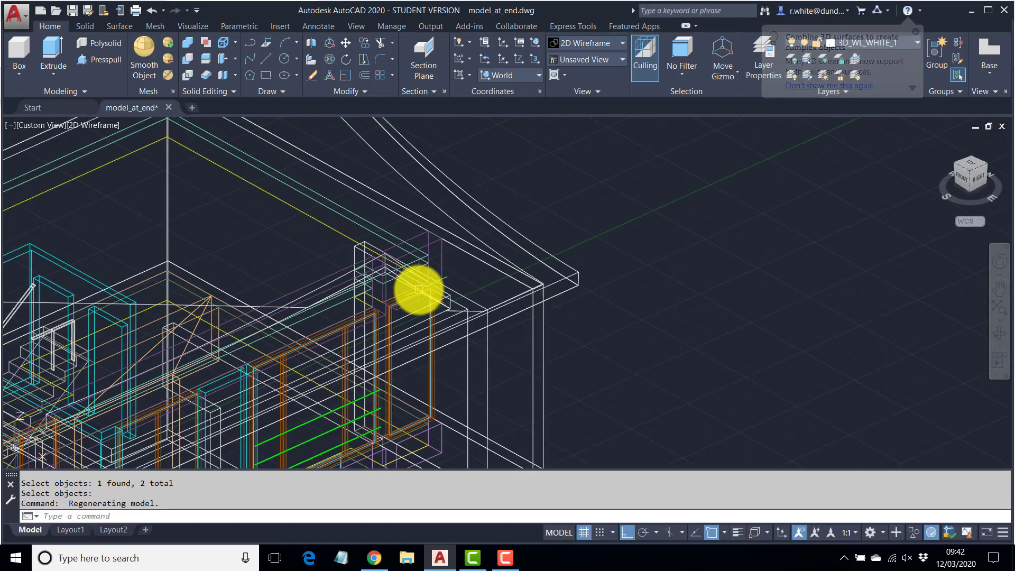
left_click(95, 125)
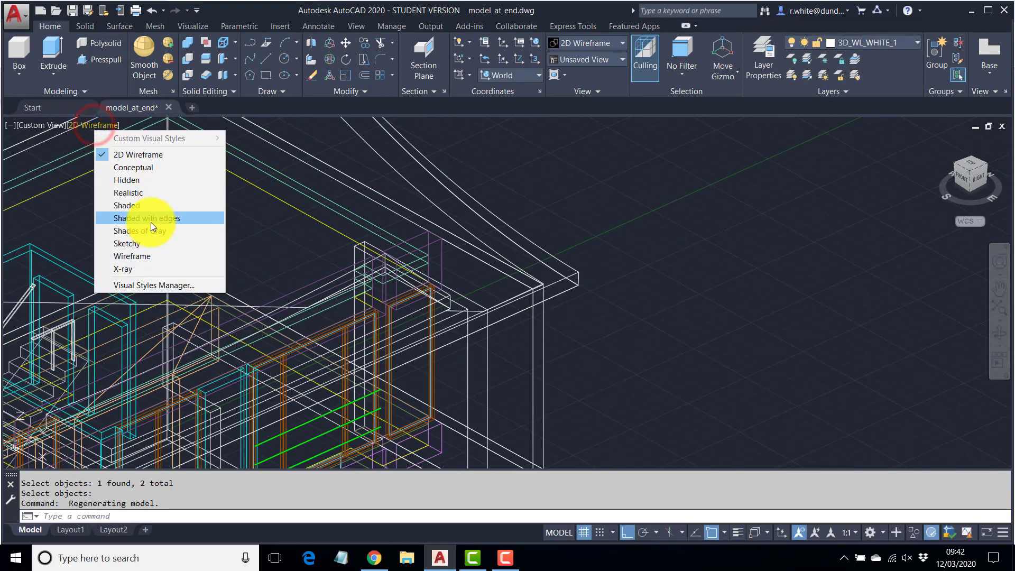
left_click(150, 222)
middle_click_drag(406, 306, 451, 256, "shift")
left_click(119, 125)
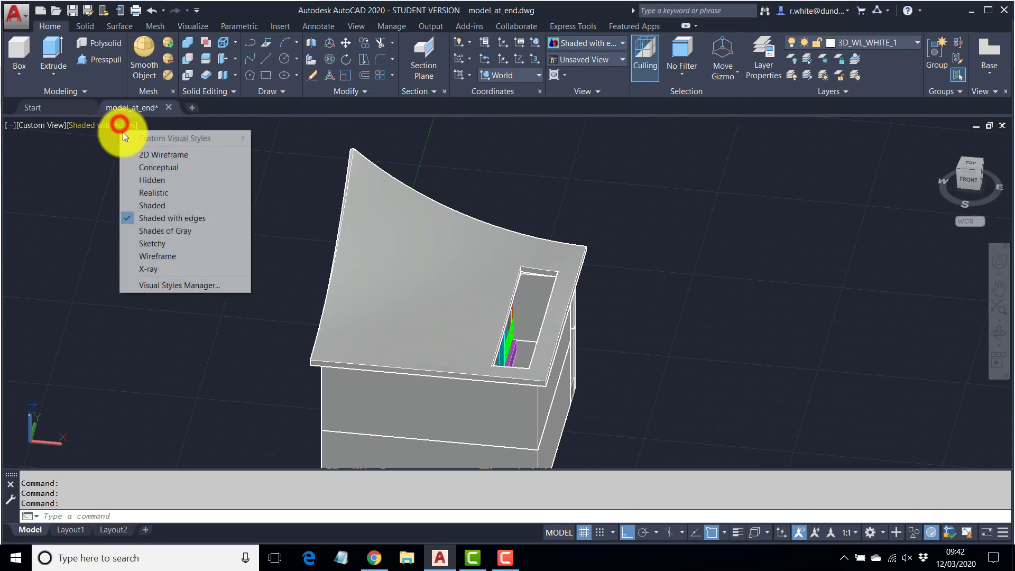
left_click(157, 155)
- Try to explode the curved roof solid into separate surfaces
scroll(437, 227, "up", 4)
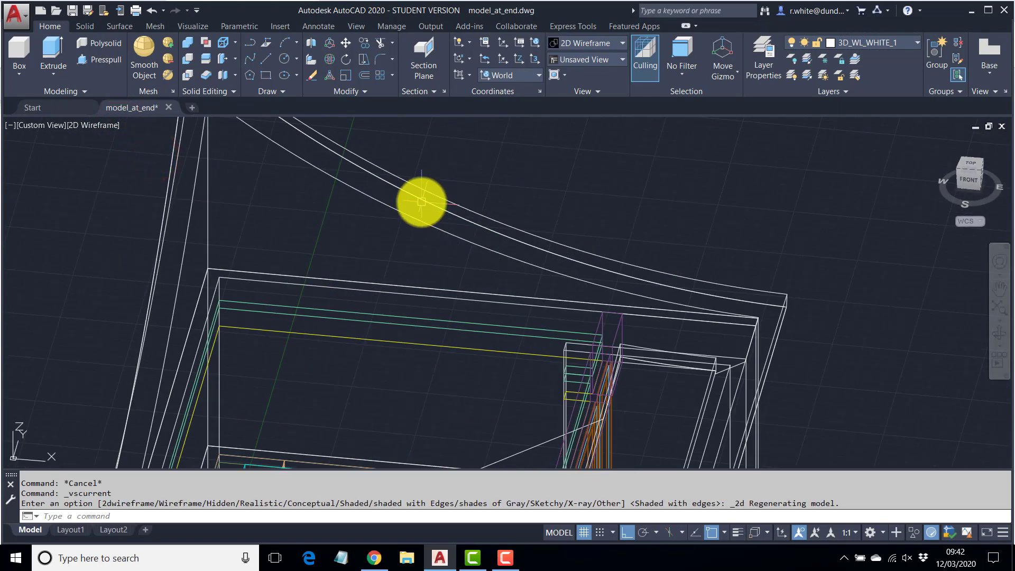
type("X")
key("Return")
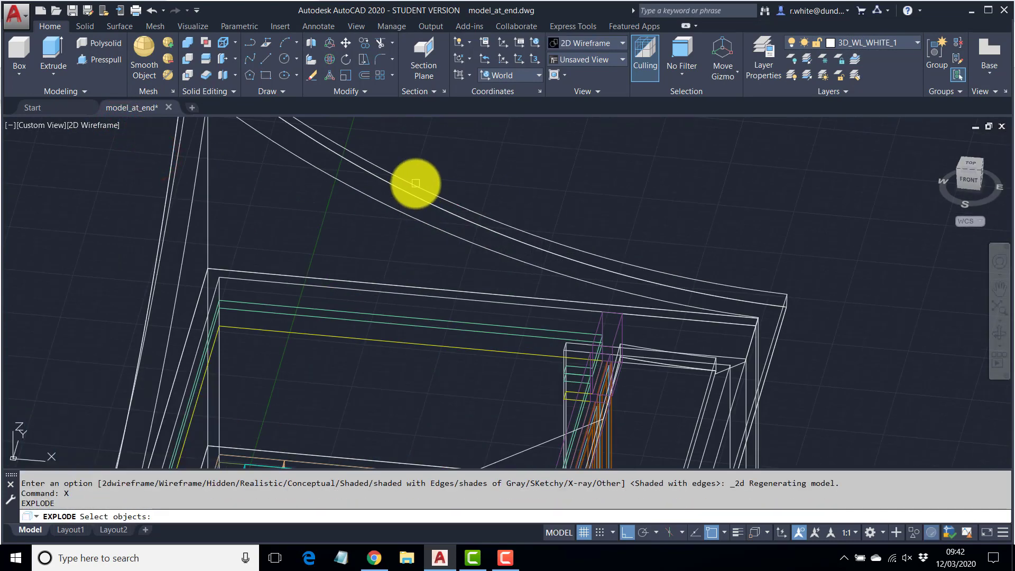
left_click(415, 184)
key("Return")
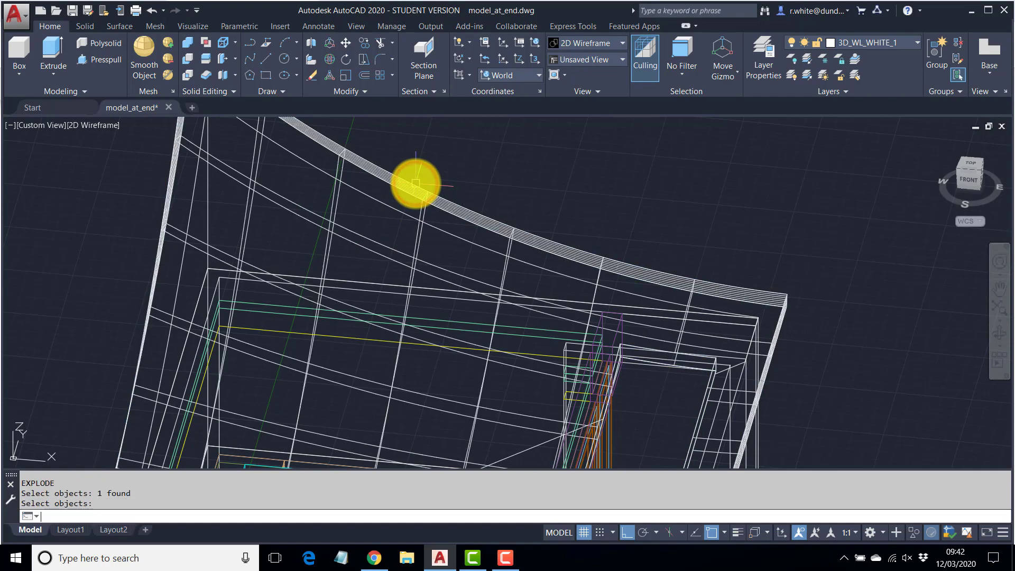
- Check the curved roof's exploded edge surface and undo the explode and the related view changes
scroll(416, 184, "down", 5)
middle_click_drag(471, 227, 412, 182, "shift")
type("u")
key("Return")
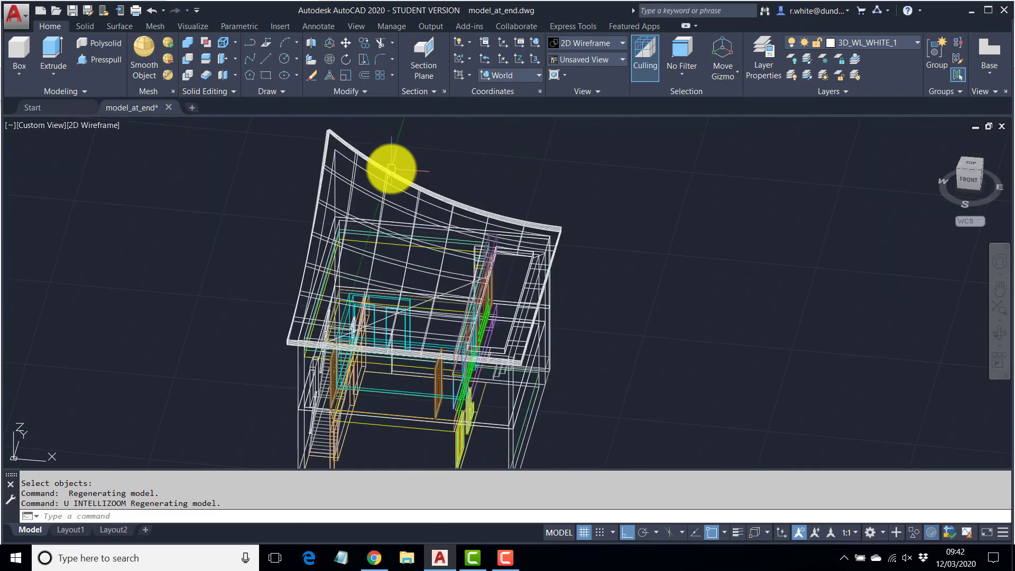
type("u")
key("Return")
key("Escape")
left_click(388, 171)
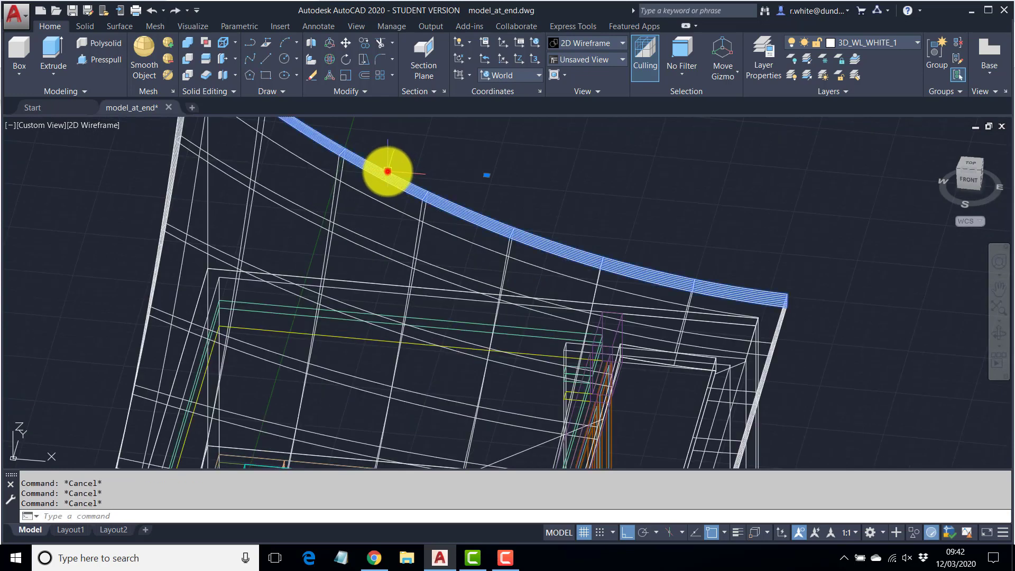
key("Escape")
key("Escape")
type("u")
key("space")
key("space")
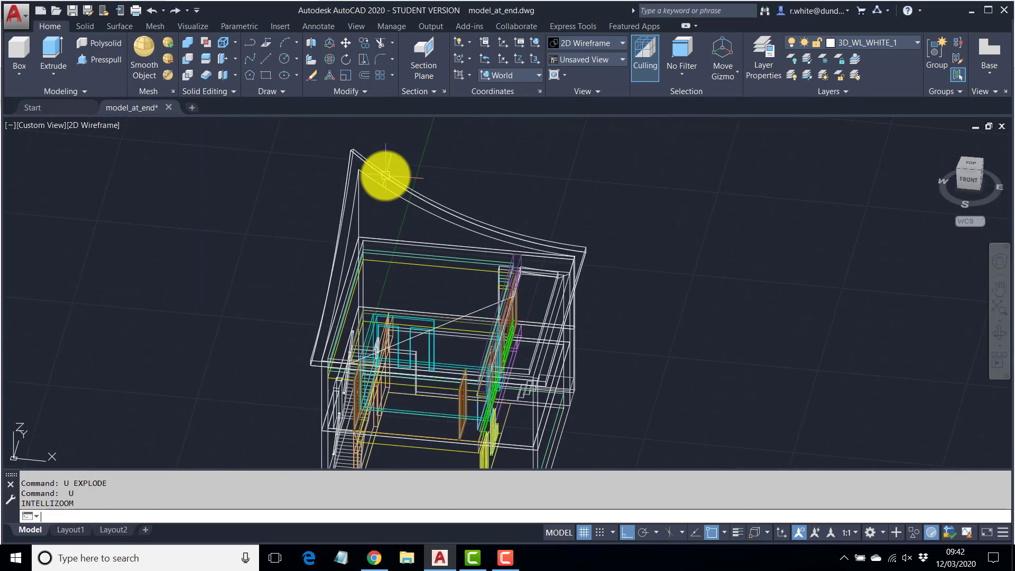
- Assign the curved roof solid to the 3D_RF_SOFFIT layer and clear the selection
scroll(373, 168, "up", 5)
left_click(375, 160)
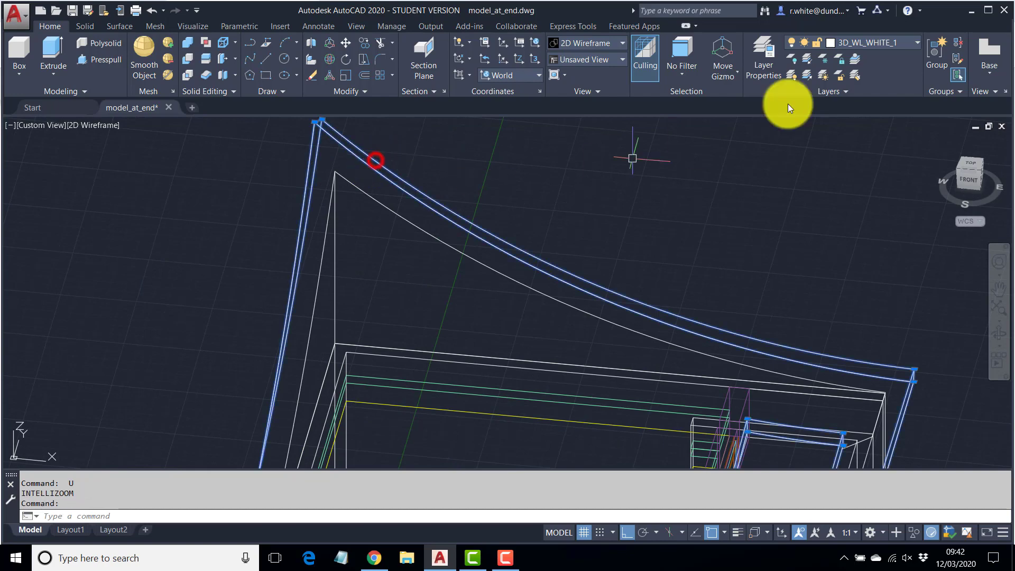
left_click(901, 40)
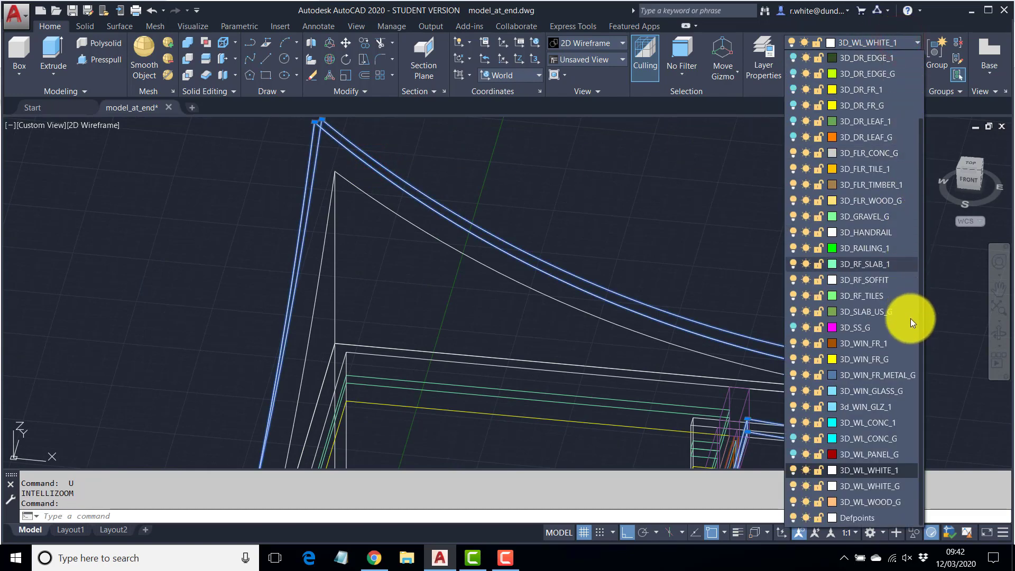
left_click(870, 279)
key("Escape")
key("Escape")
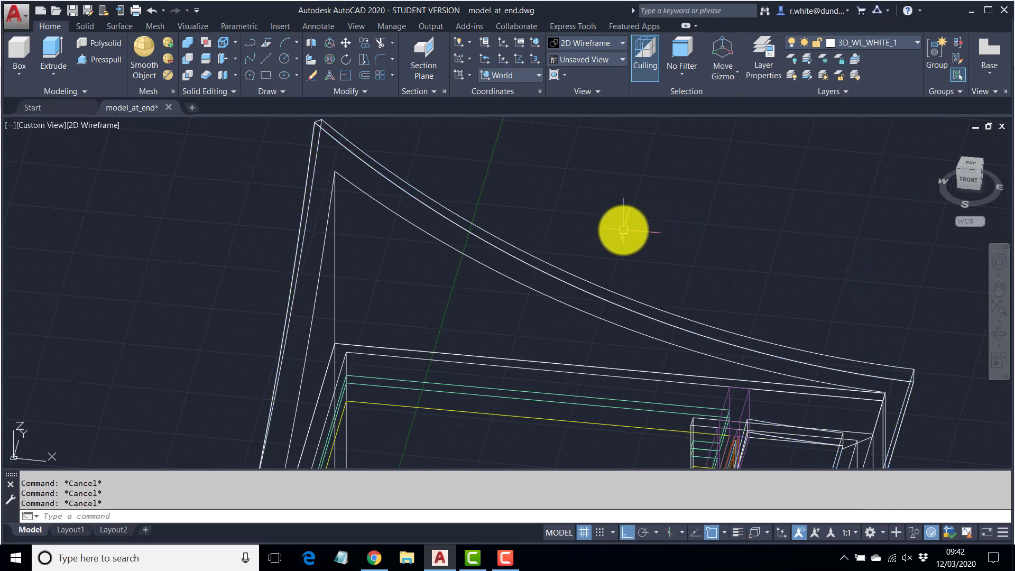
- Explode the curved roof solid into separate surfaces
type("x")
key("Return")
left_click(540, 257)
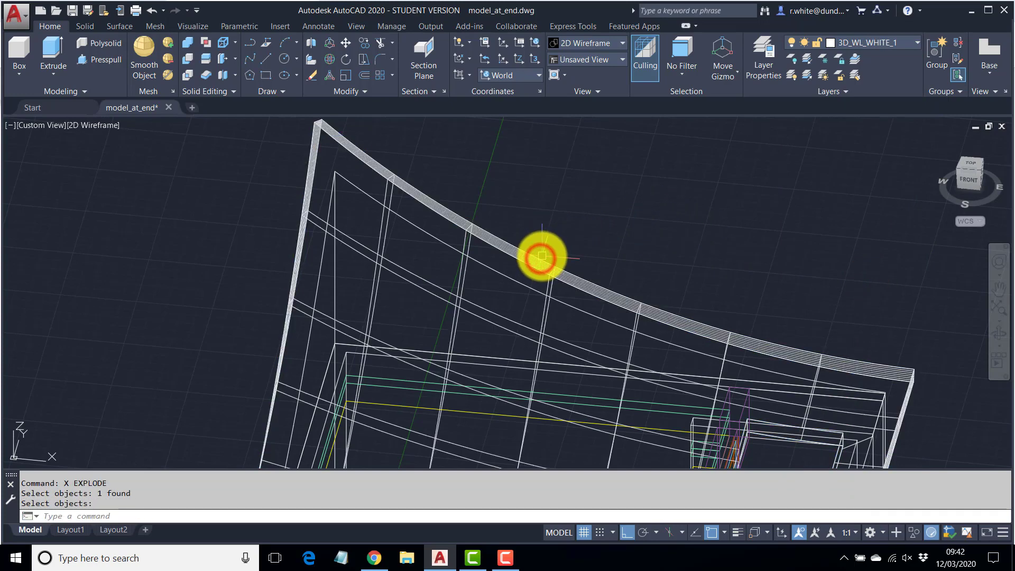
key("Return")
- Assign the roof's curved top surface to the 3D_RF_TILES layer and clear the selection
left_click(520, 324)
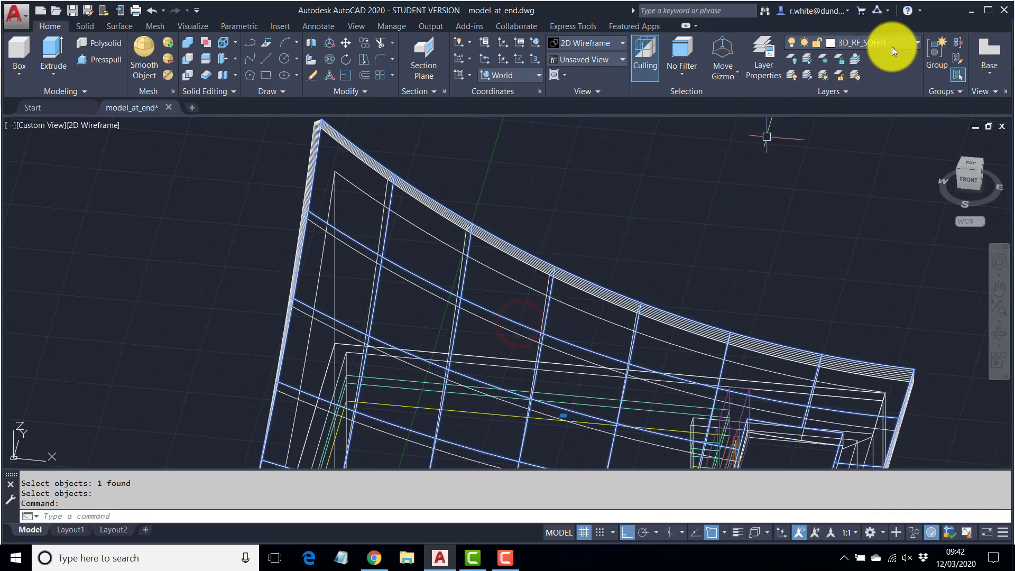
left_click(905, 42)
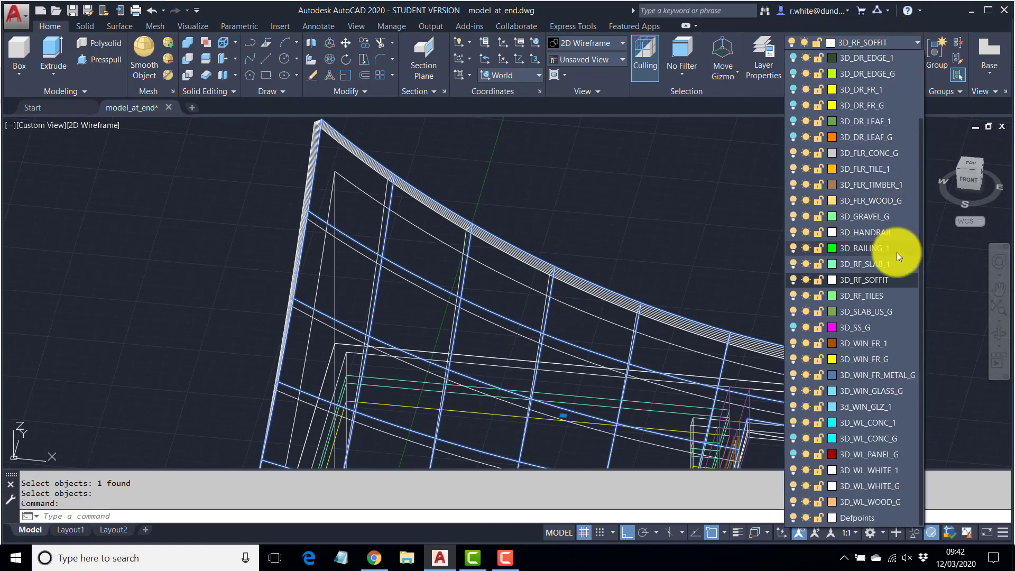
left_click(875, 297)
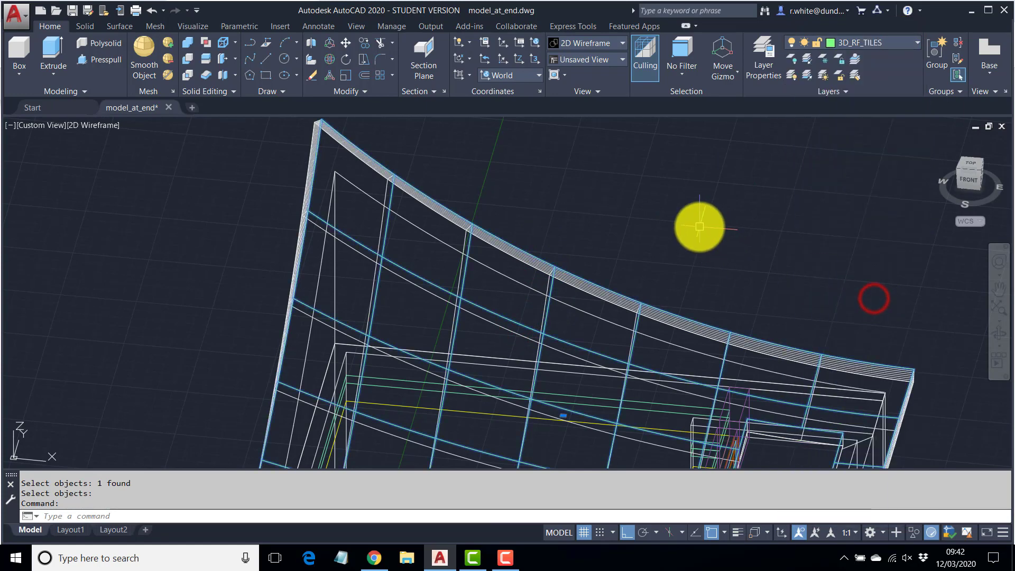
key("Escape")
key("Escape")
- Display the house in Shaded with edges and examine the roof's top surface around the opening
scroll(700, 227, "down", 2)
scroll(699, 228, "down", 2)
middle_click_drag(692, 261, 444, 234, "shift")
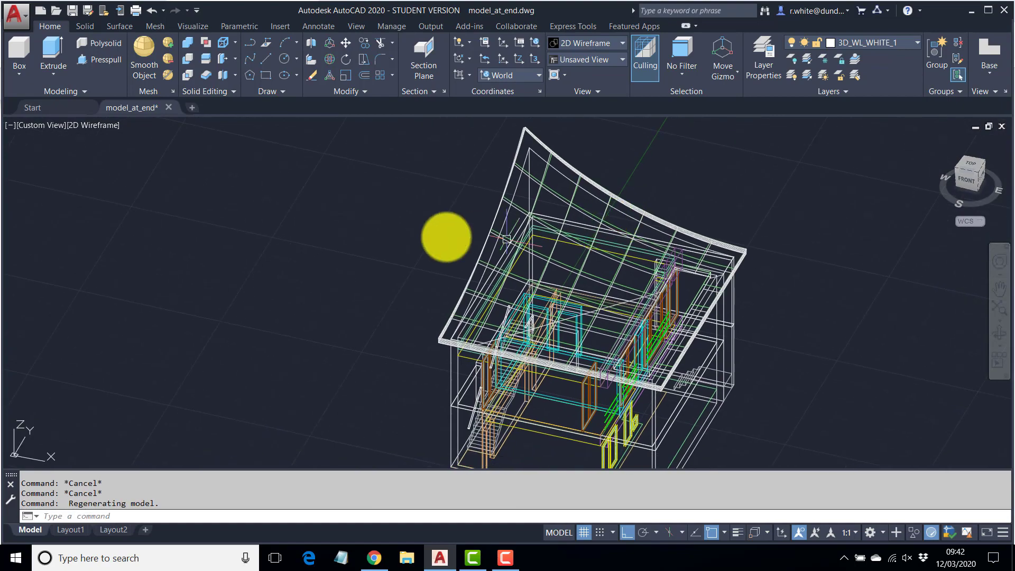
left_click(110, 125)
left_click(160, 218)
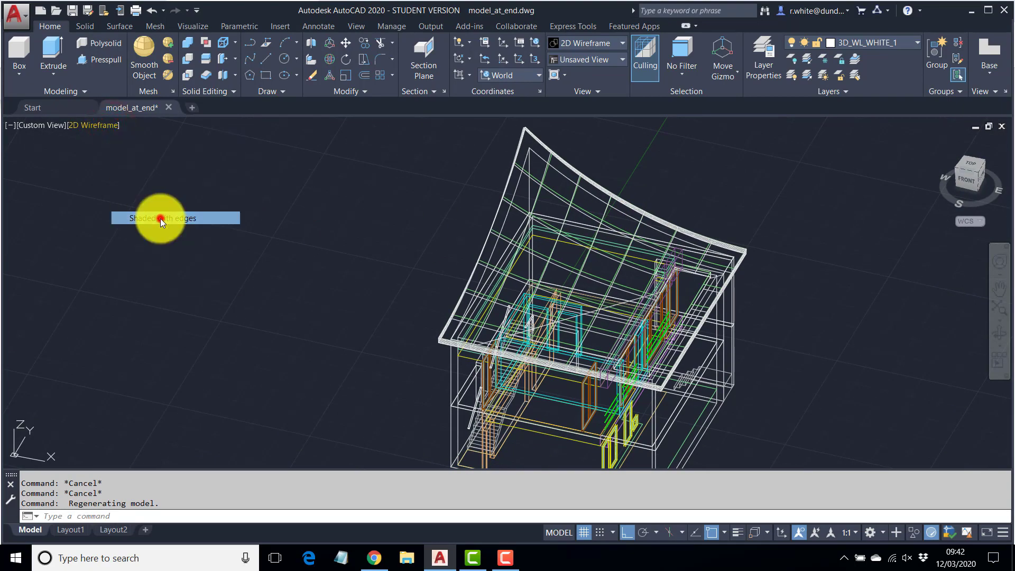
middle_click_drag(680, 340, 586, 160, "shift")
scroll(665, 349, "up", 4)
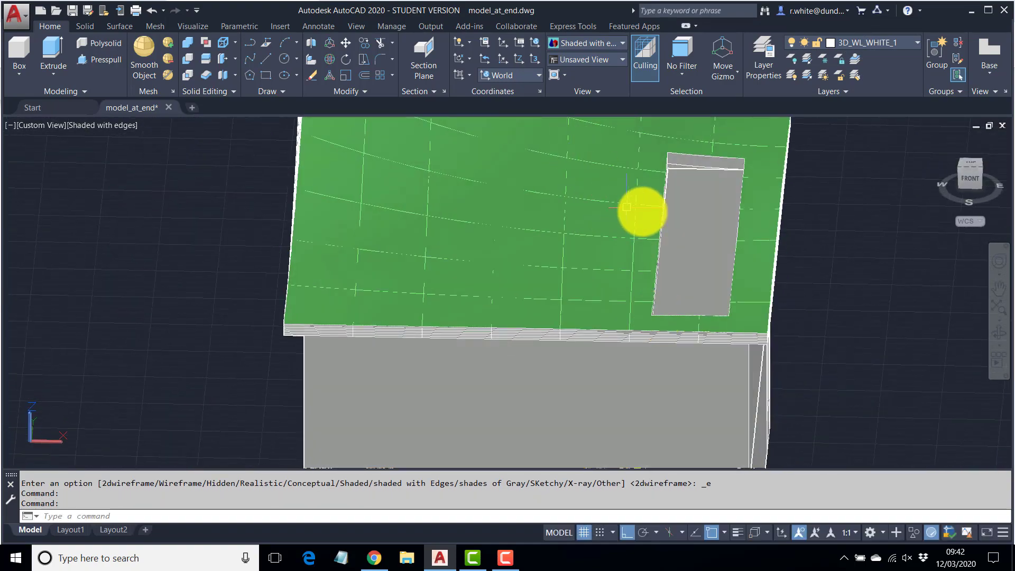
- Examine the roof edges, side walls and the purple beam inside the roof opening from several angles
mouse_move(702, 280)
middle_mouse_down("shift")
mouse_move(617, 311)
mouse_move(601, 333)
mouse_move(650, 294)
mouse_move(639, 200)
mouse_move(721, 224)
mouse_move(616, 217)
mouse_move(579, 302)
mouse_move(587, 310)
middle_mouse_up("shift")
scroll(600, 205, "down", 4)
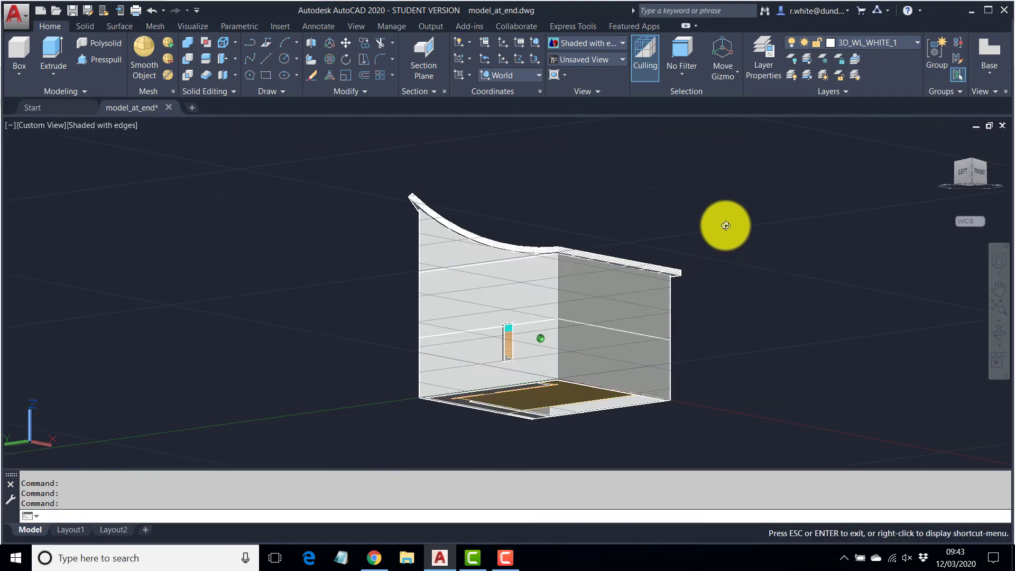
middle_click_drag(609, 289, 569, 292, "shift")
scroll(599, 299, "down", 3)
scroll(545, 288, "up", 2)
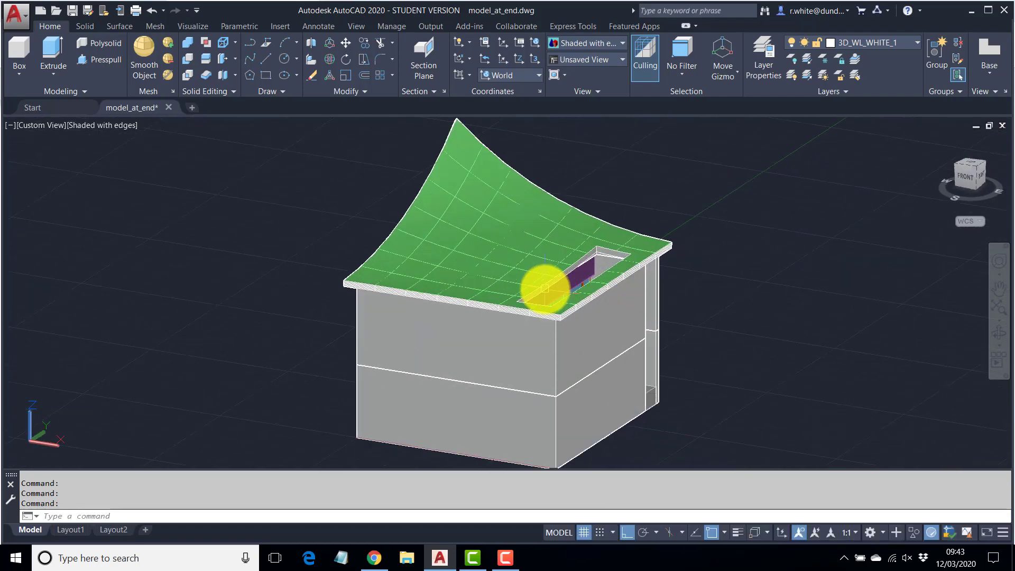
scroll(672, 257, "up", 3)
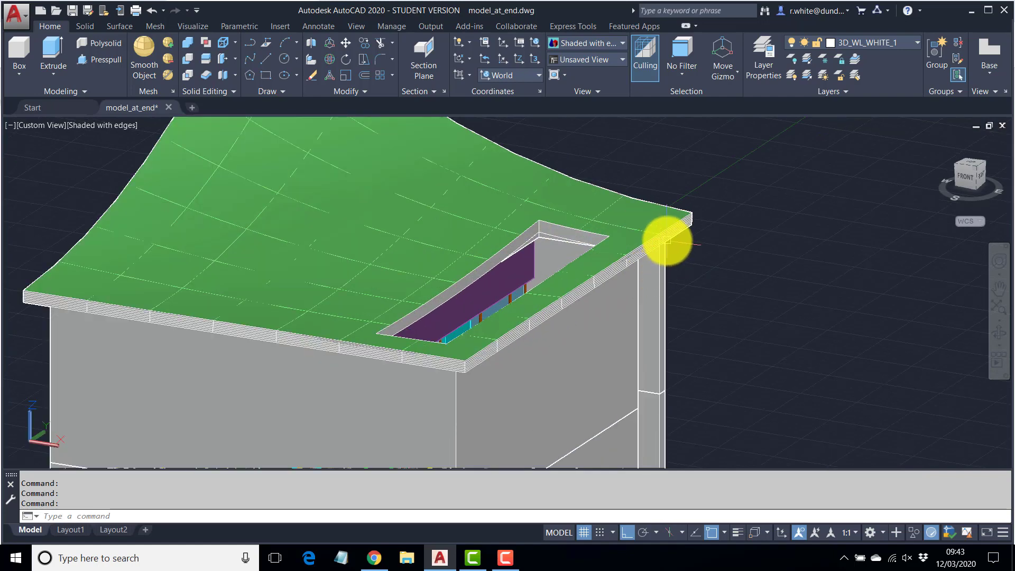
scroll(666, 243, "down", 2)
middle_click_drag(578, 240, 575, 271, "shift")
scroll(572, 235, "down", 2)
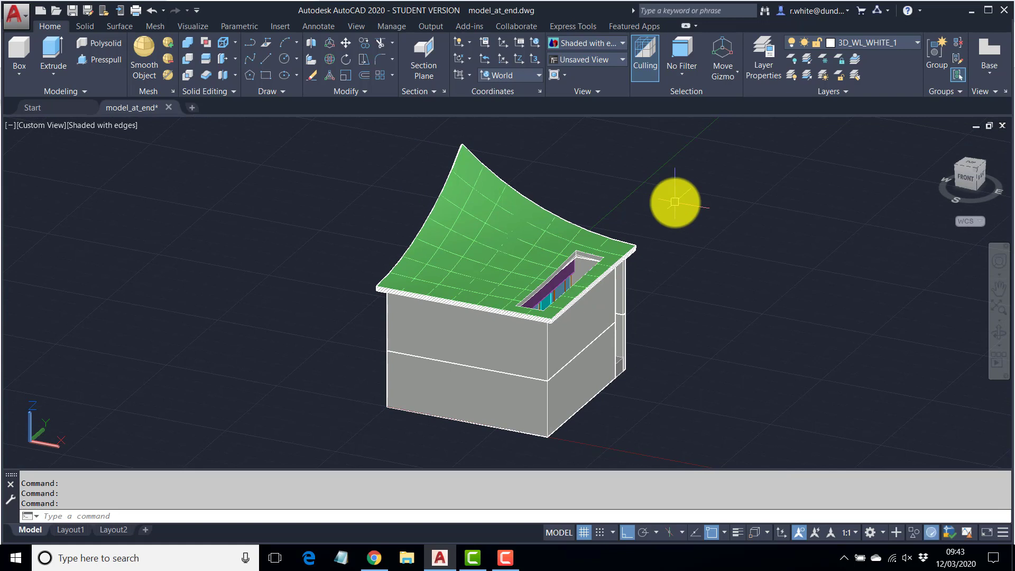